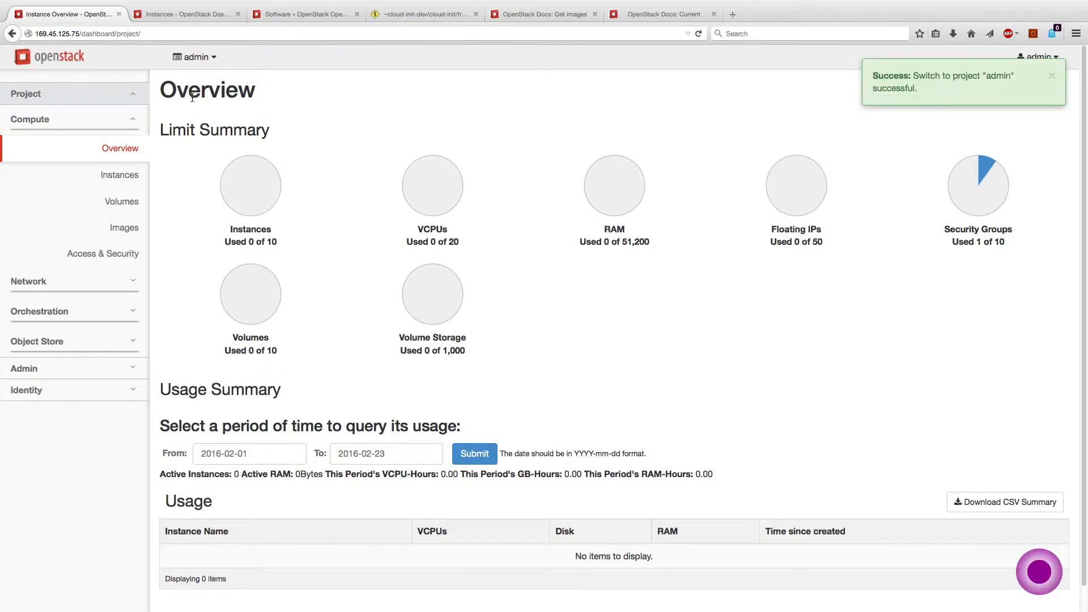
Switch to the demo project and list its instances, showing LAMP-Webserver
{"action": "left_click", "coordinate": [206, 64]}
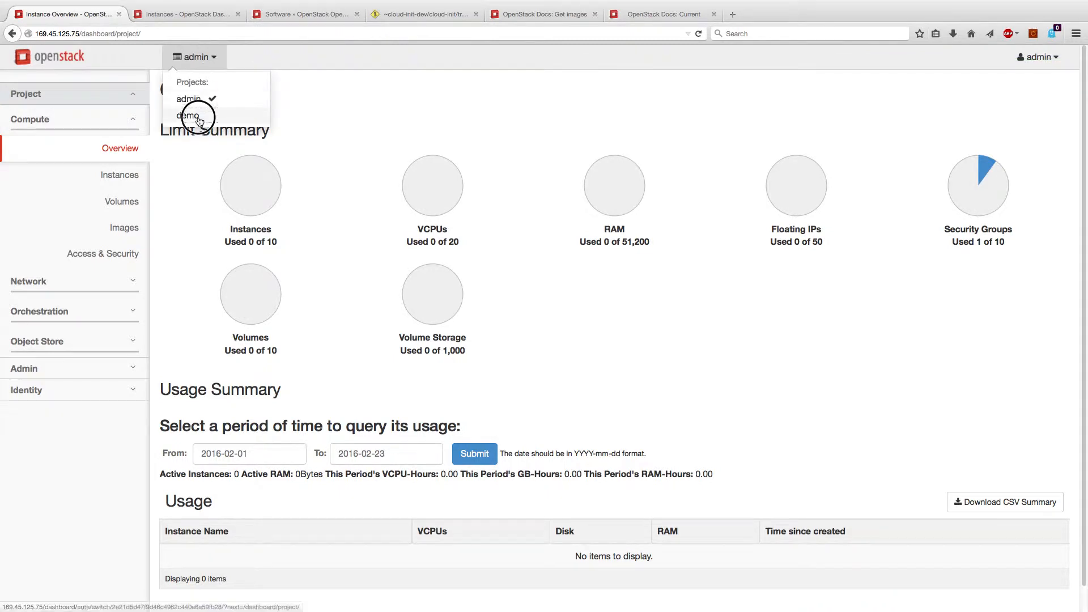
{"action": "left_click", "coordinate": [199, 116]}
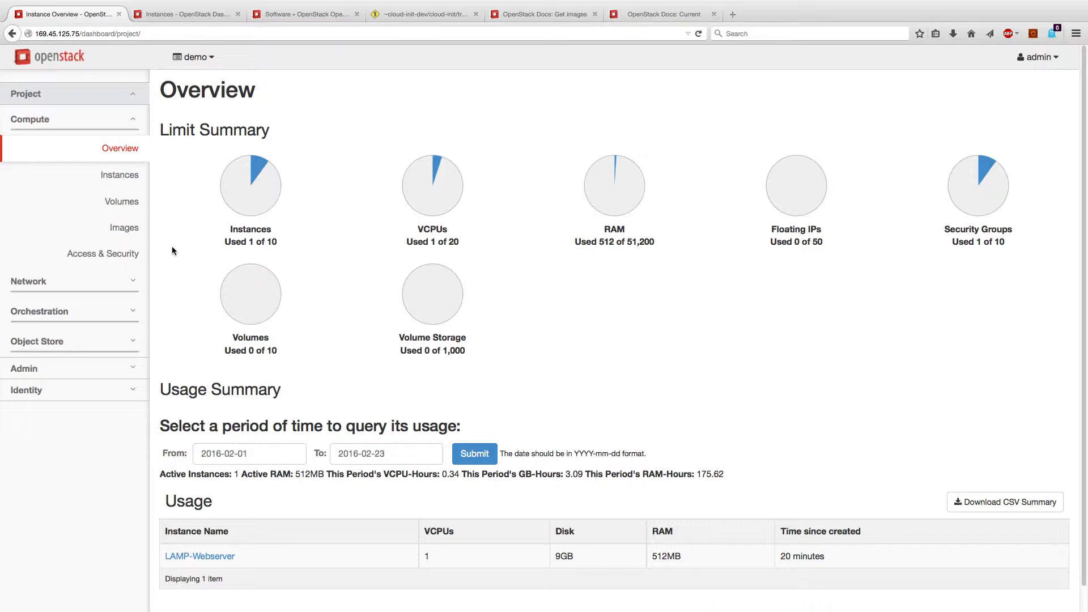
{"action": "left_click", "coordinate": [119, 175]}
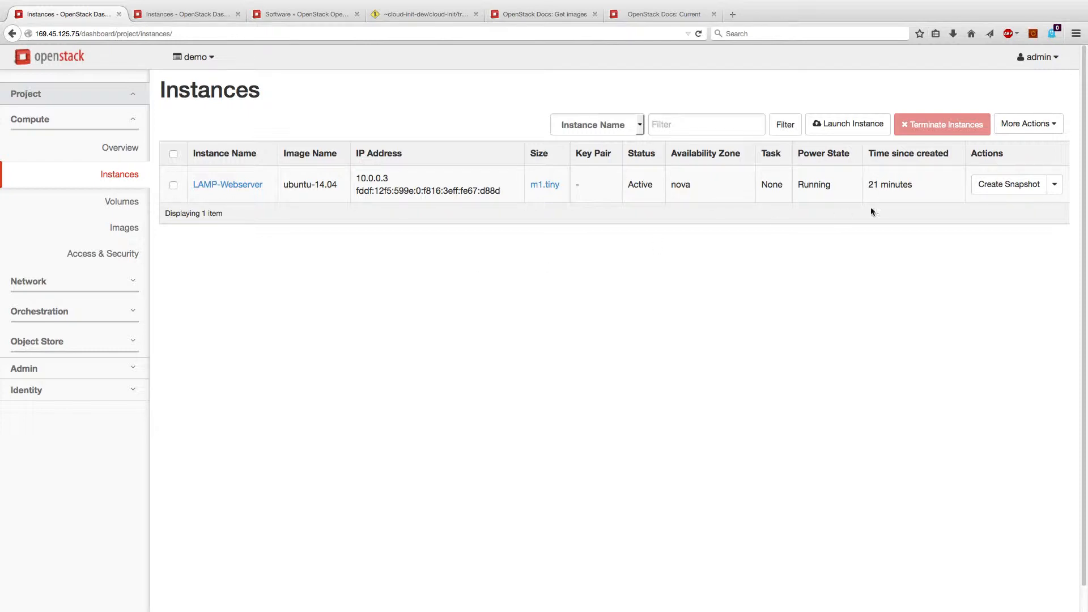
Glance at LAMP-Webserver's actions menu, then open its Instance Details with the action log
{"action": "left_click", "coordinate": [1054, 187]}
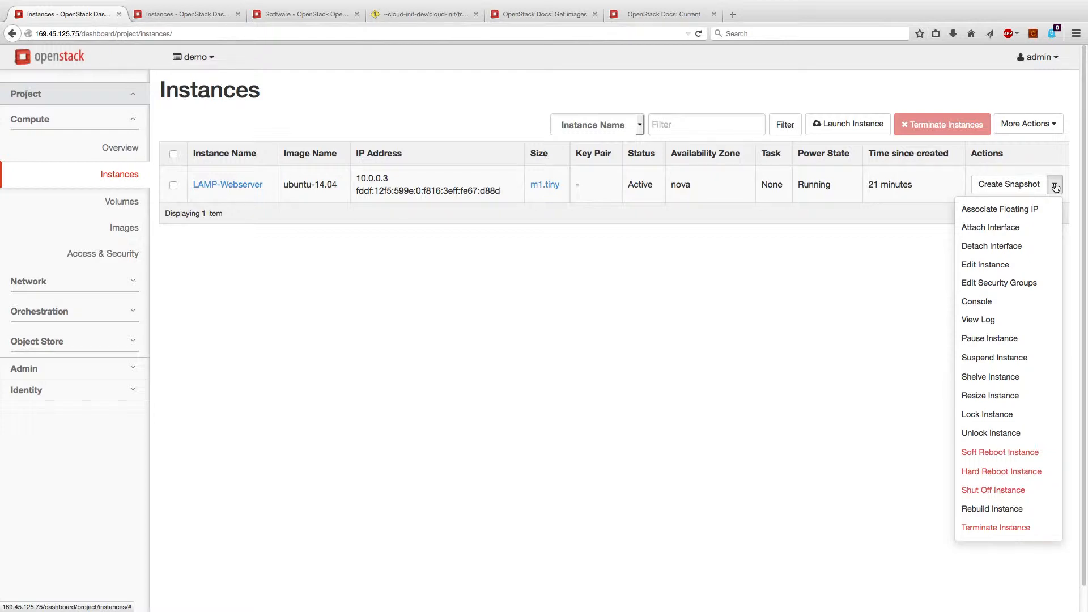
{"action": "left_click", "coordinate": [1055, 187]}
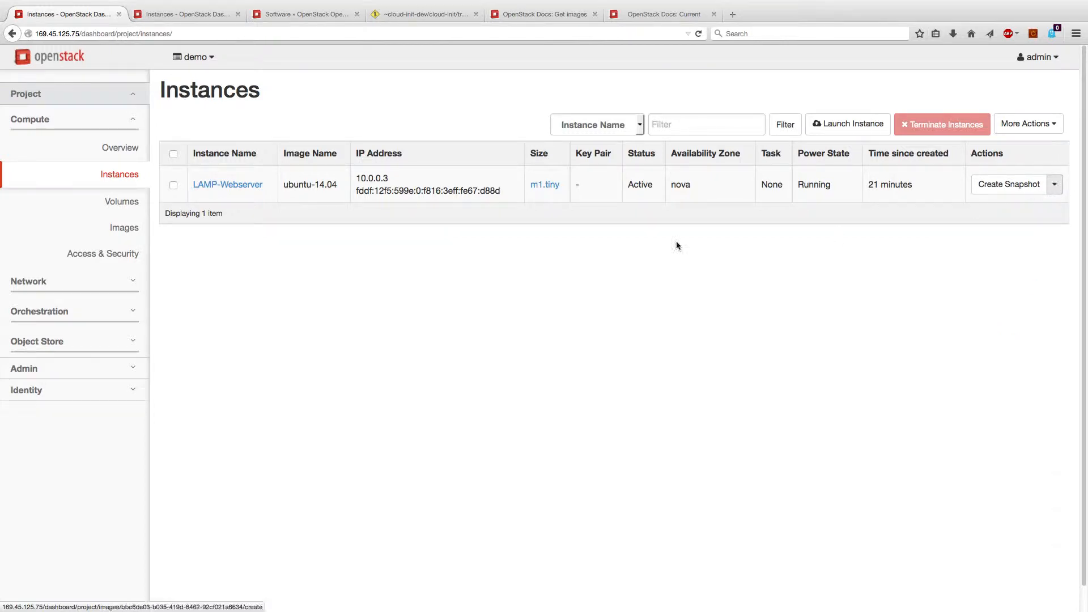
{"action": "left_click", "coordinate": [225, 190]}
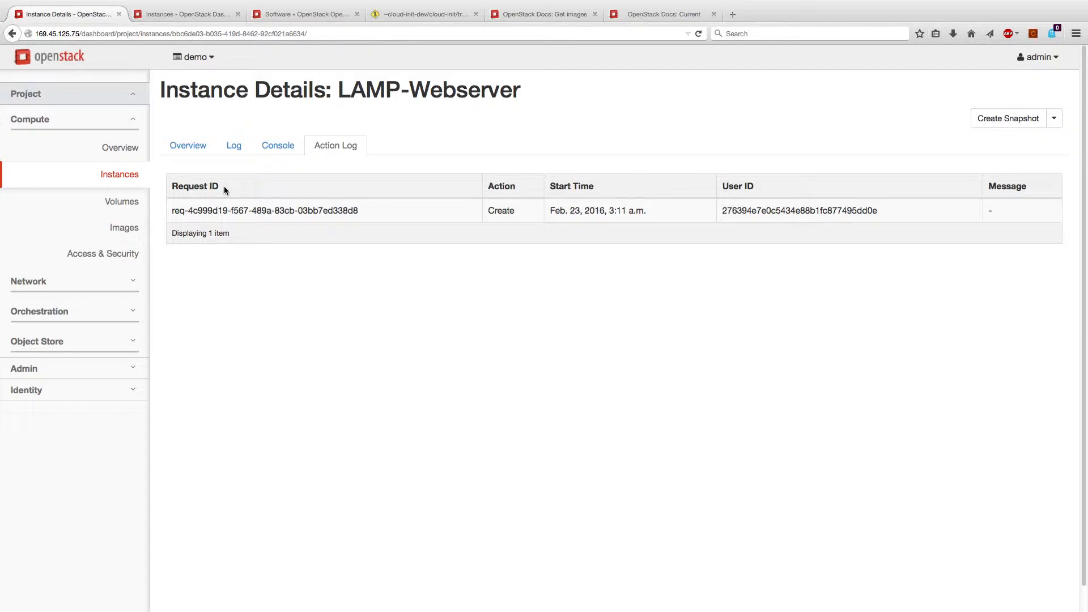
Review LAMP-Webserver's Console, Log and Overview tabs, scrolling through the overview
{"action": "left_click", "coordinate": [266, 150]}
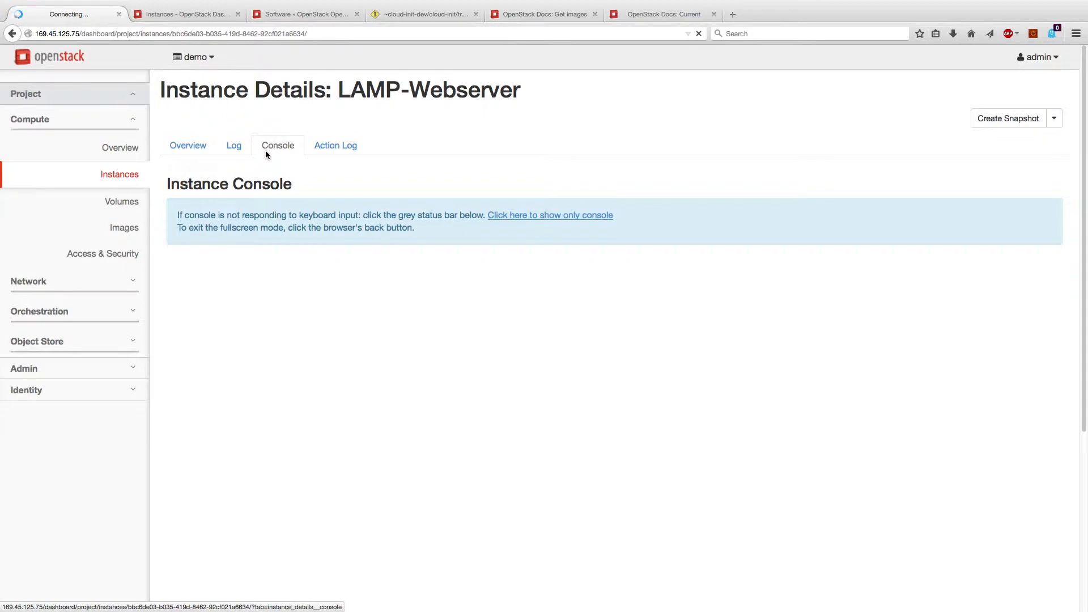
{"action": "left_click", "coordinate": [231, 148]}
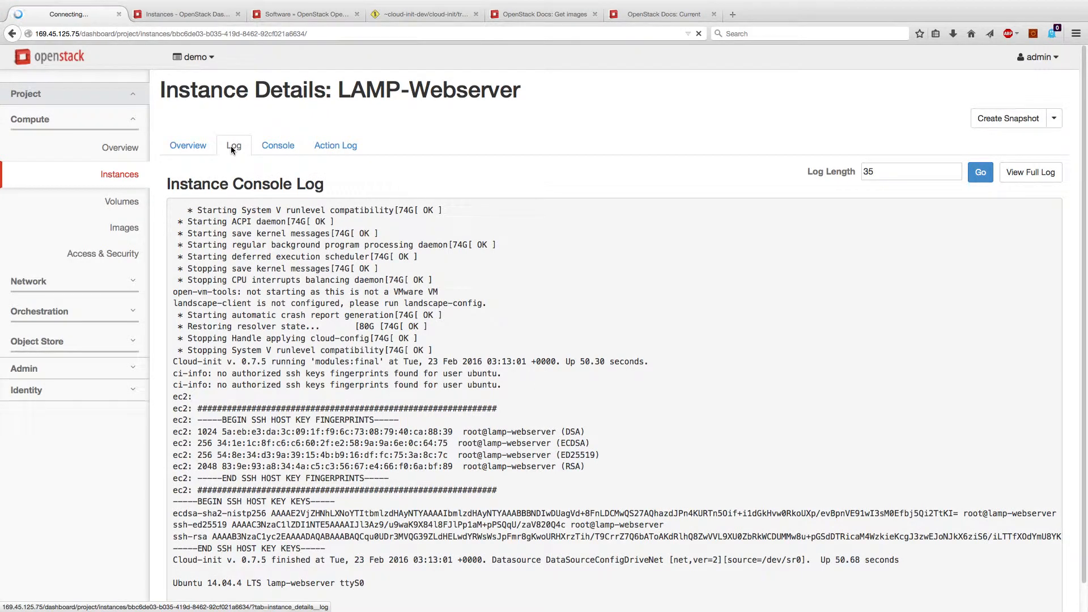
{"action": "left_click", "coordinate": [190, 146]}
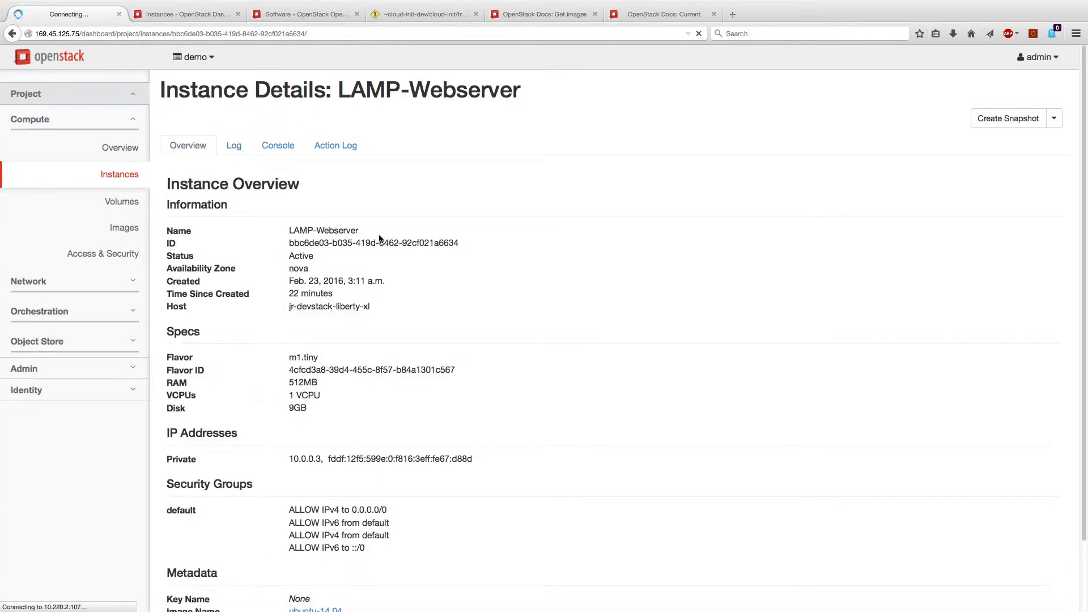
{"action": "scroll", "coordinate": [379, 238], "scroll_direction": "down", "scroll_amount": 3}
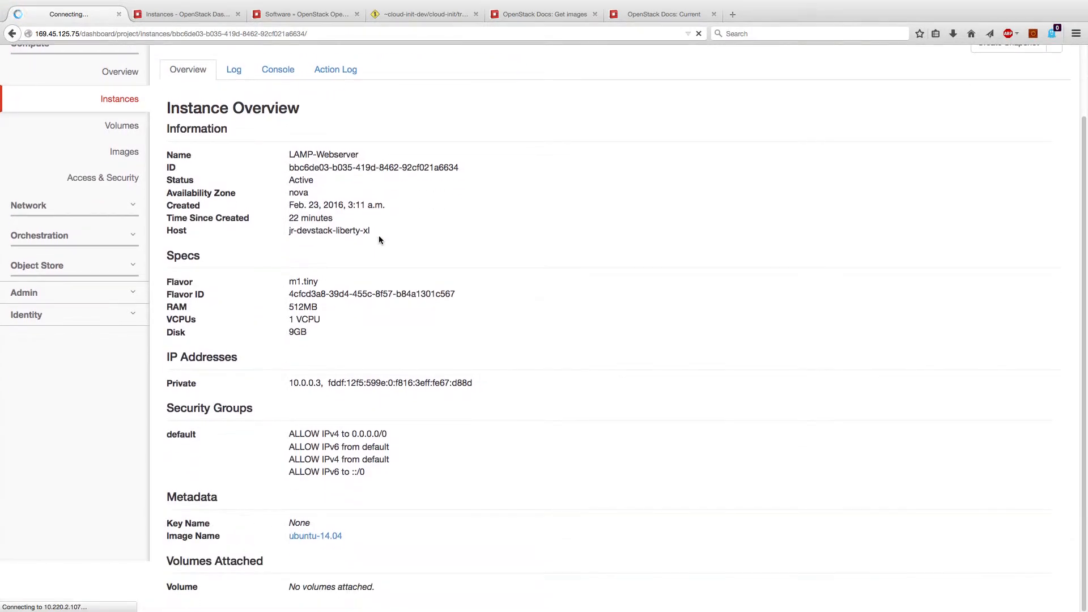
{"action": "scroll", "coordinate": [378, 235], "scroll_direction": "up", "scroll_amount": 3}
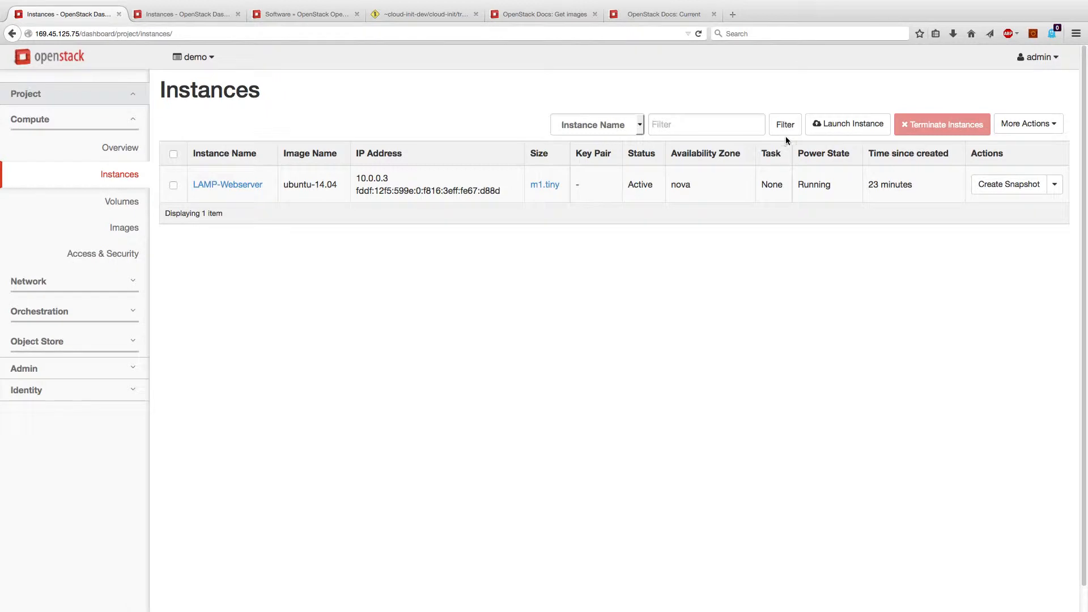
Start a new instance named test-vm with flavor m1.tiny, booting from the ubuntu-14.04 image
{"action": "left_click", "coordinate": [826, 129]}
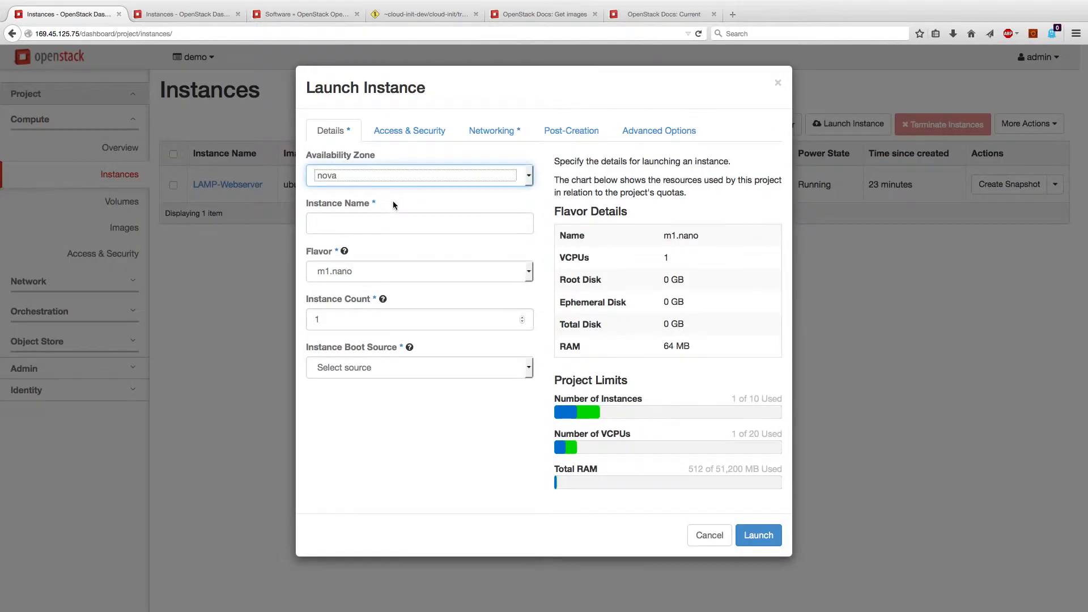
{"action": "left_click", "coordinate": [390, 220]}
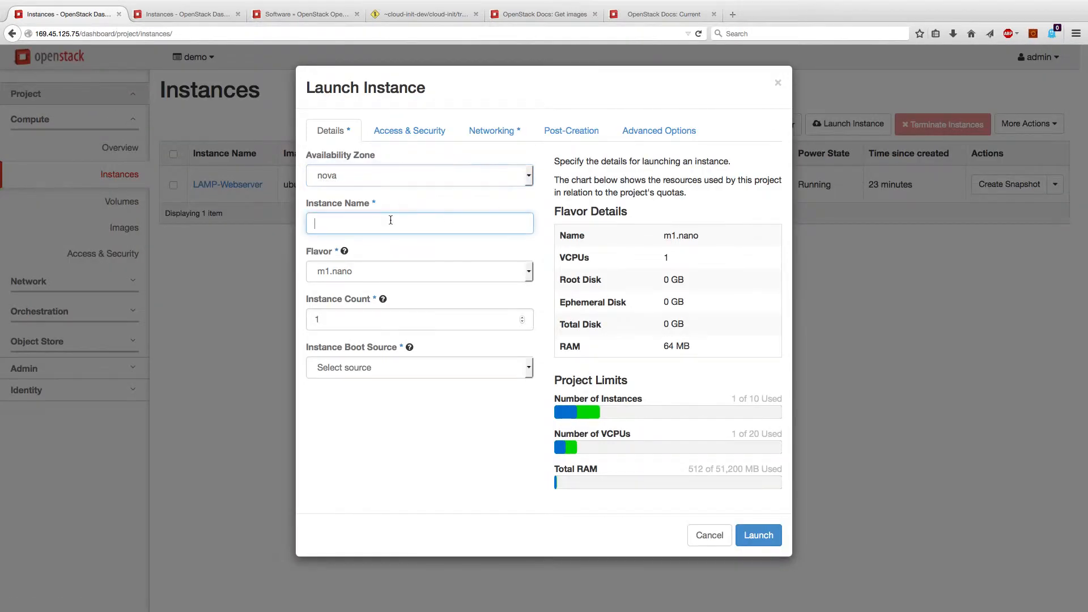
{"action": "type", "text": "test-vm"}
{"action": "left_click", "coordinate": [436, 271]}
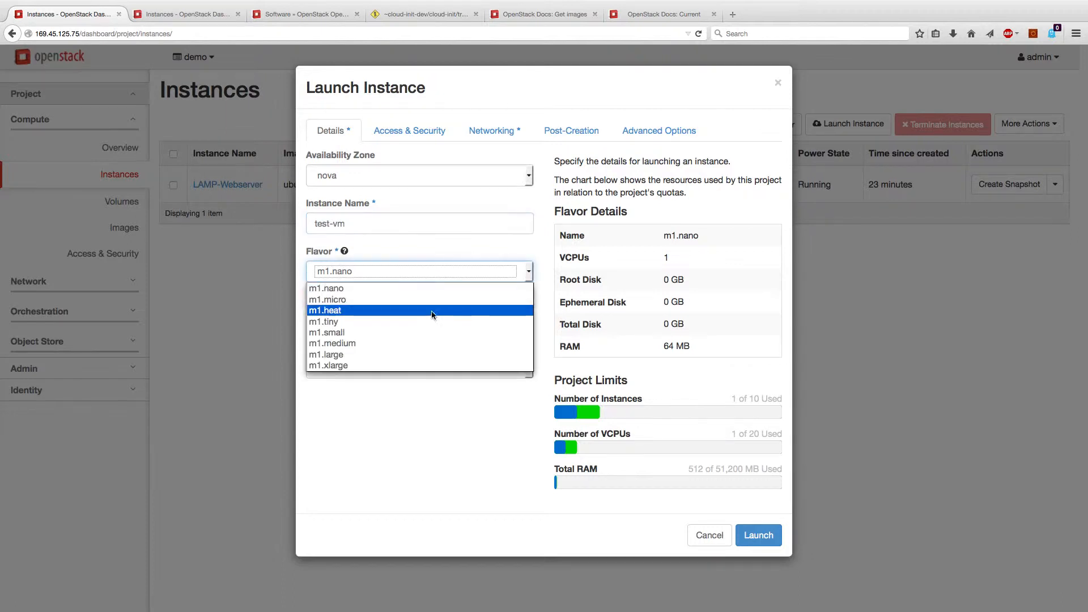
{"action": "left_click", "coordinate": [432, 332]}
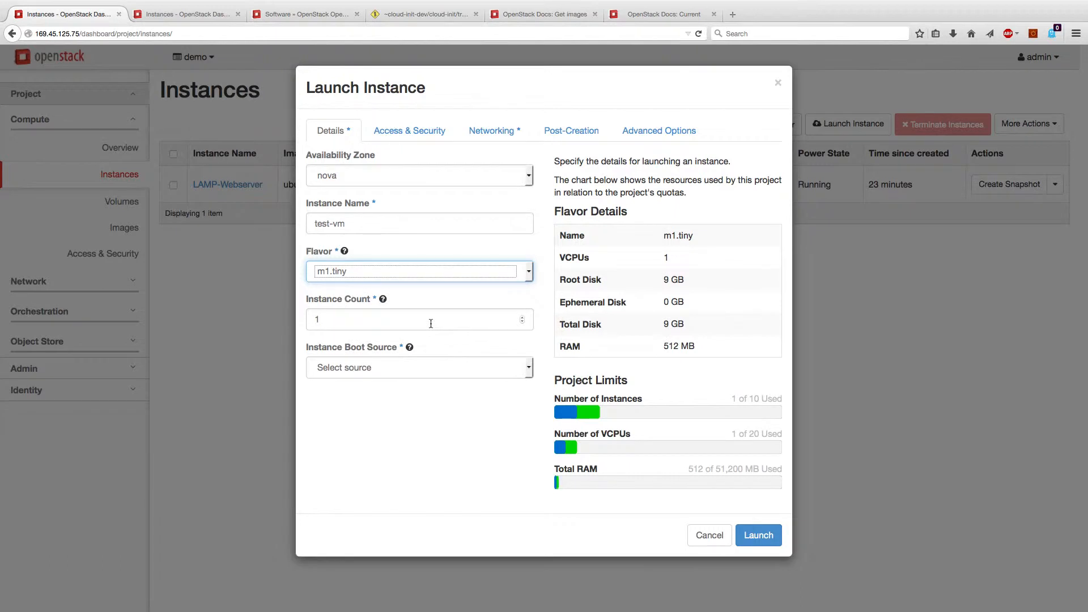
{"action": "left_click", "coordinate": [413, 369]}
{"action": "left_click", "coordinate": [410, 396]}
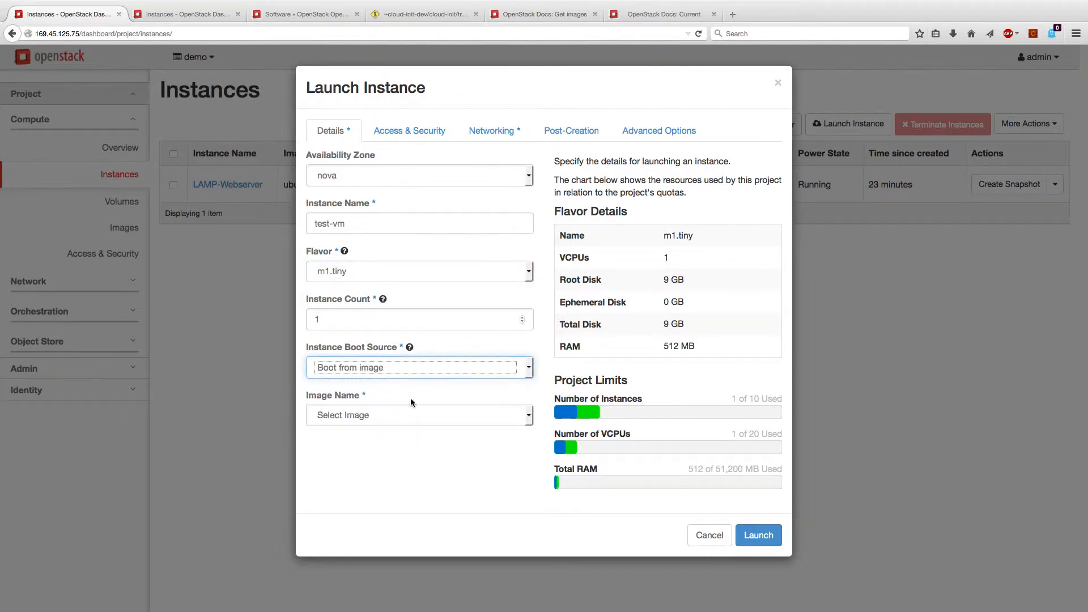
{"action": "left_click", "coordinate": [408, 413]}
{"action": "key", "text": "Down"}
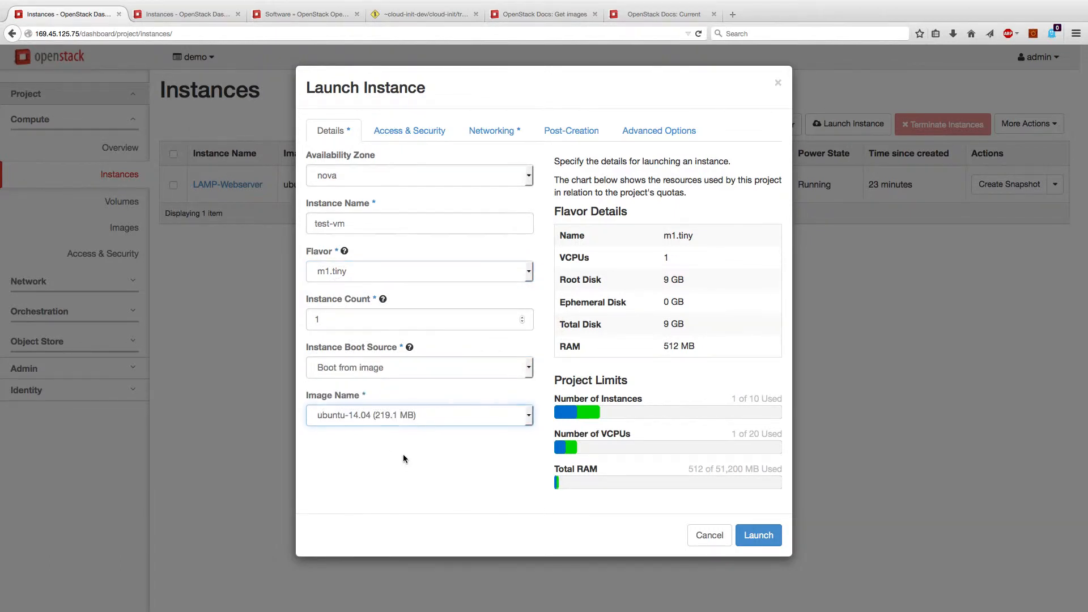
In Access & Security, abandon importing a key pair and keep the default security group
{"action": "left_click", "coordinate": [413, 132]}
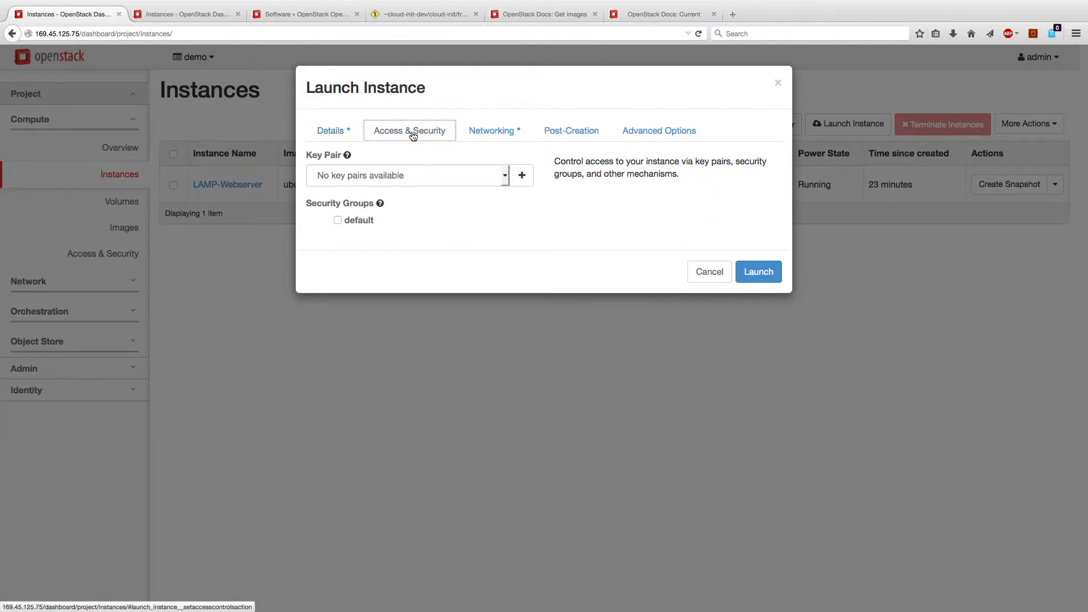
{"action": "left_click", "coordinate": [516, 175]}
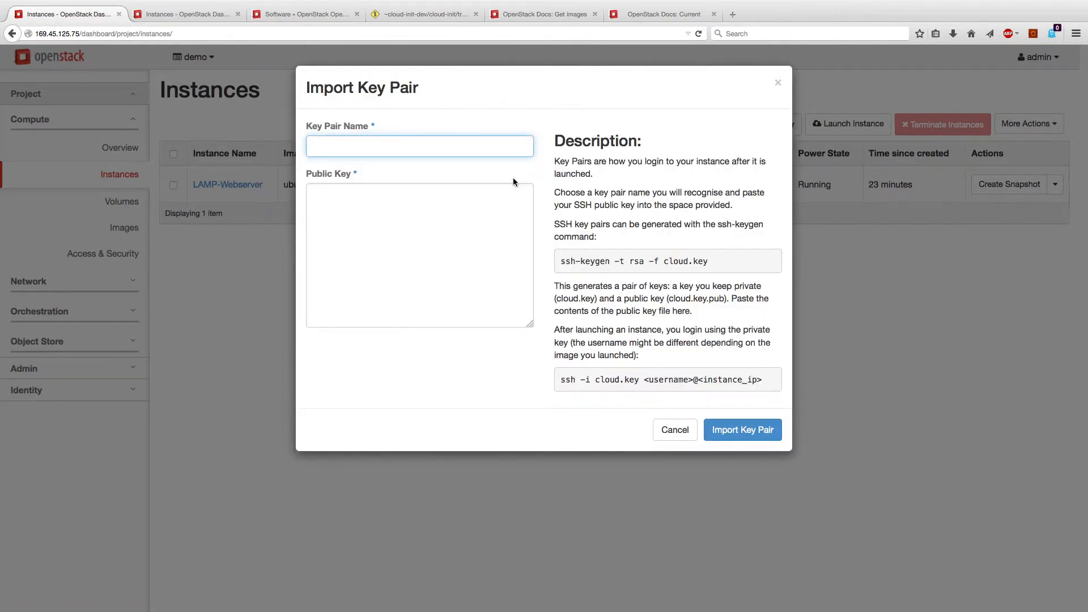
{"action": "left_click", "coordinate": [467, 204]}
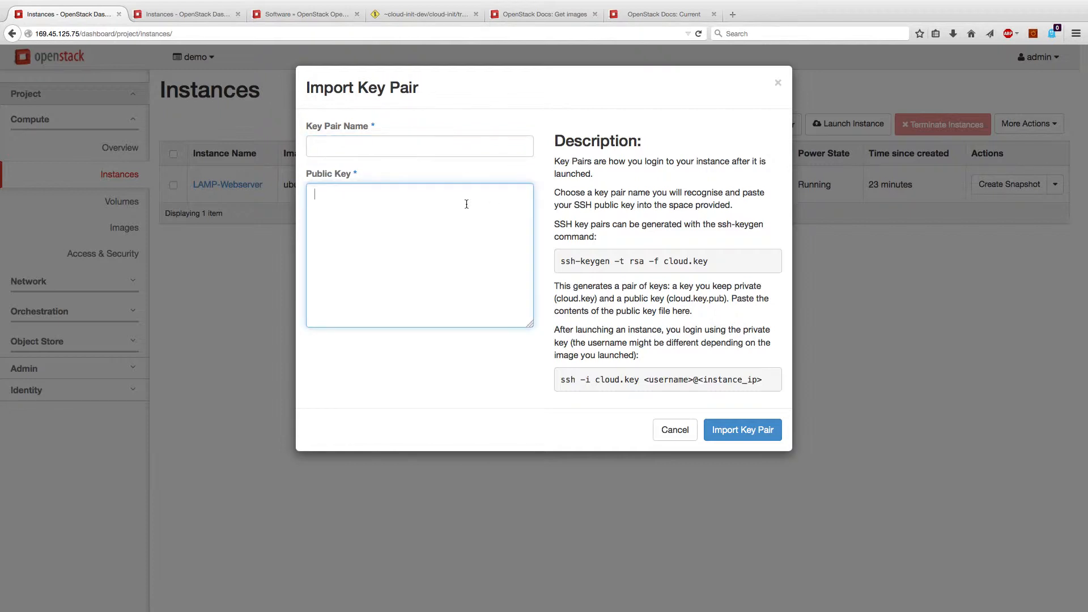
{"action": "left_click", "coordinate": [670, 438]}
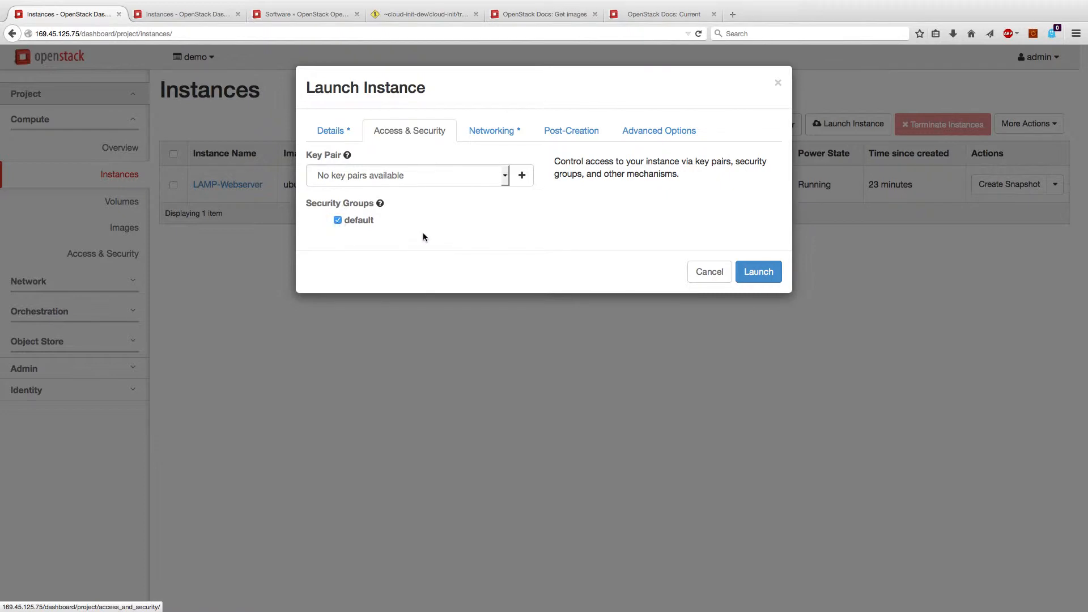
{"action": "left_click", "coordinate": [492, 132]}
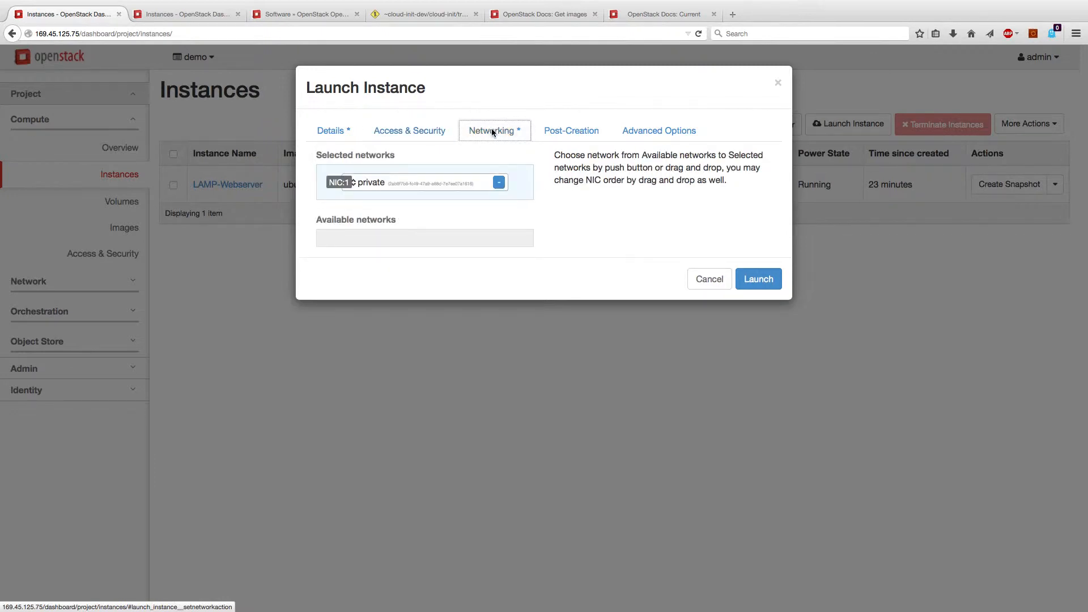
Set the script source to Direct Input and paste the #cloud-config password and ssh_pwauth script
{"action": "left_click", "coordinate": [566, 132]}
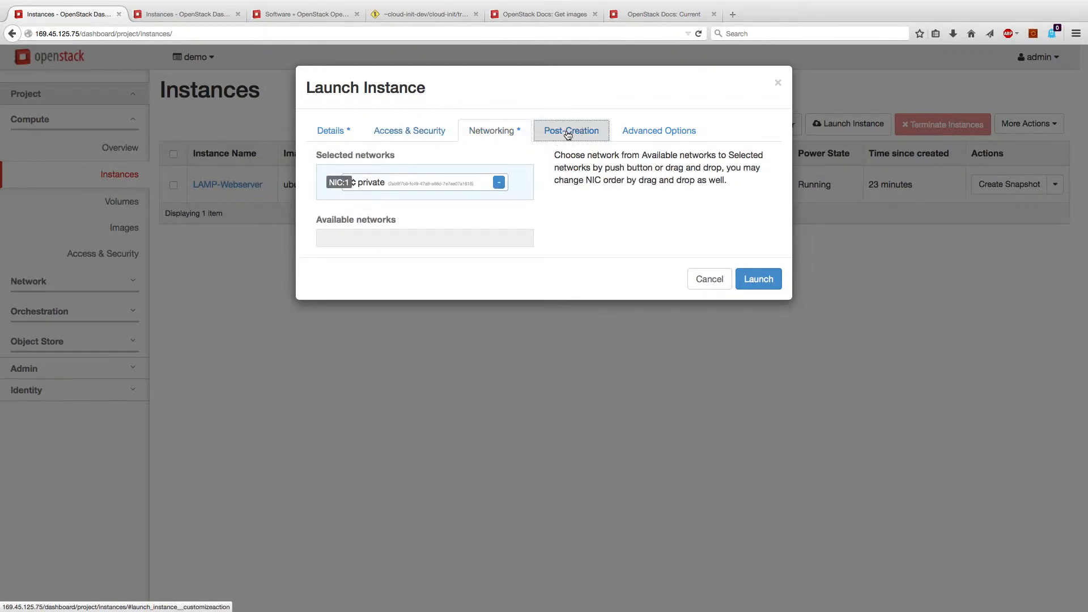
{"action": "left_click", "coordinate": [476, 175]}
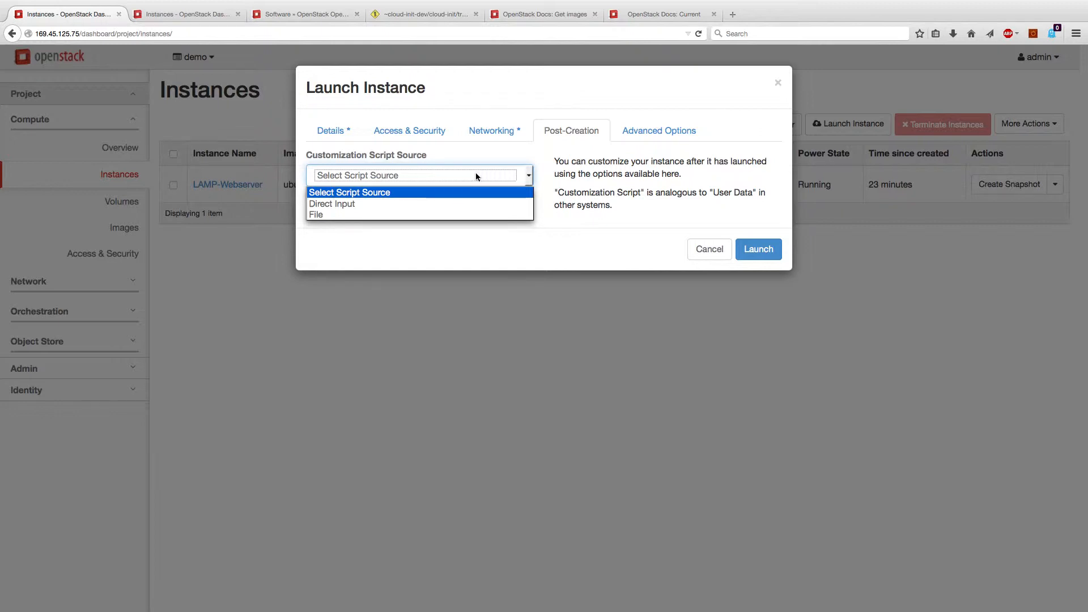
{"action": "left_click", "coordinate": [469, 204]}
{"action": "left_click", "coordinate": [466, 234]}
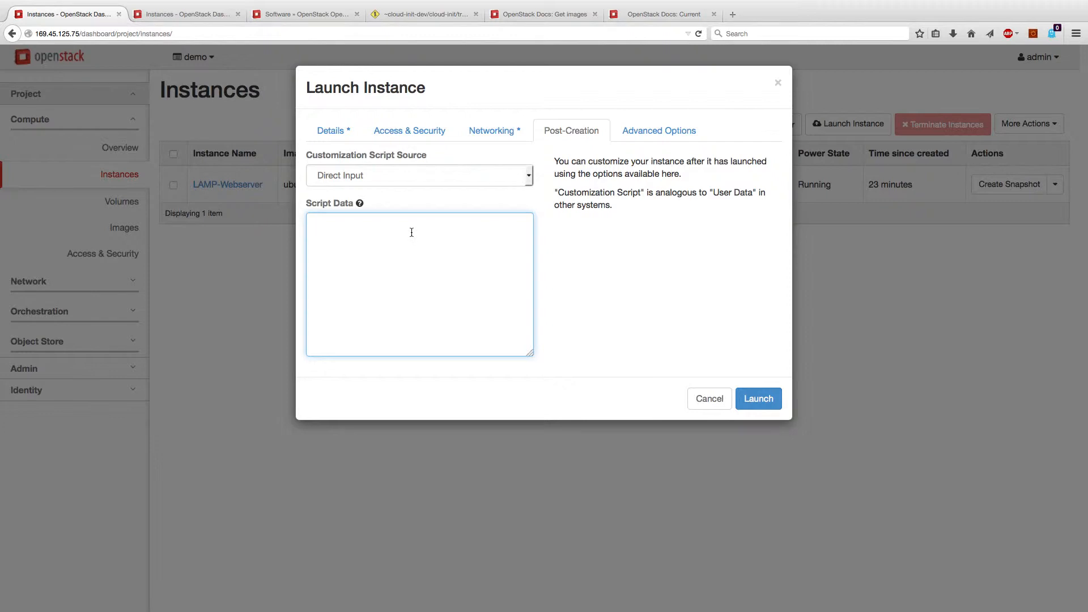
{"action": "key", "text": "super+v"}
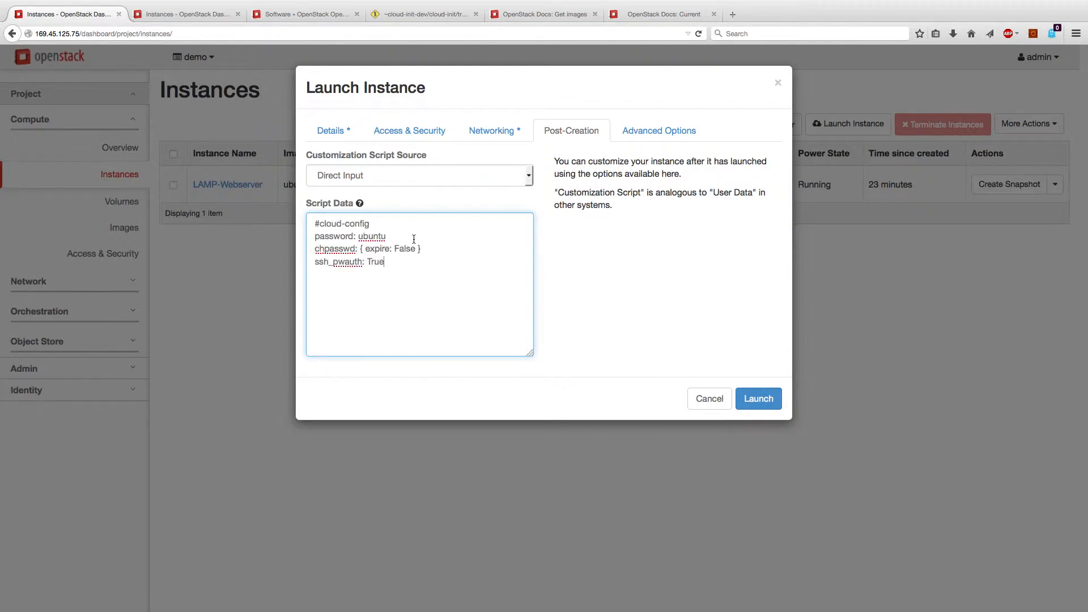
{"action": "left_click_drag", "start_coordinate": [390, 238], "coordinate": [295, 240]}
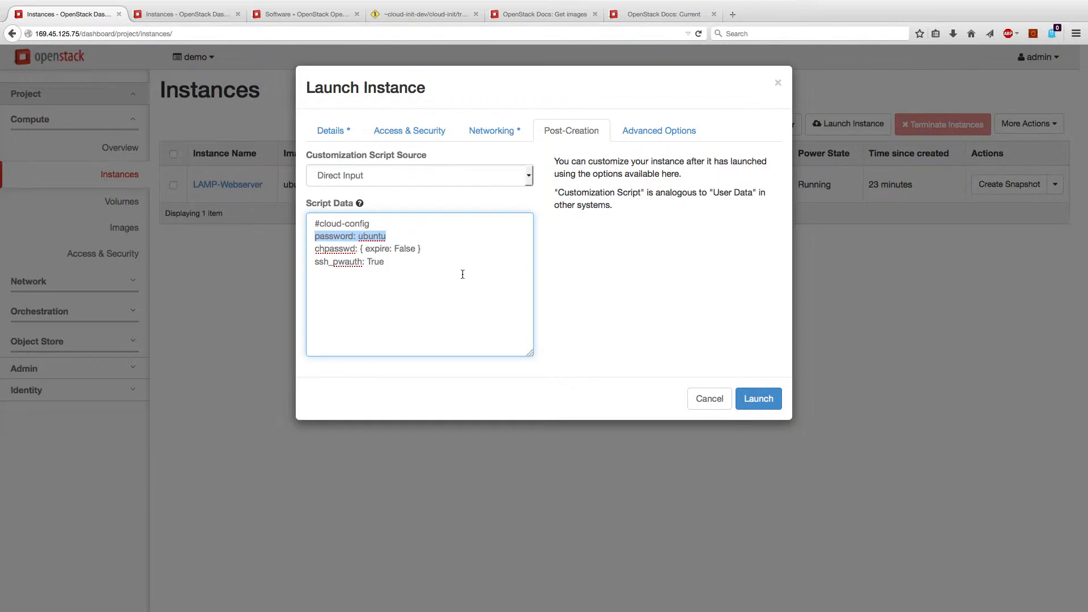
{"action": "left_click", "coordinate": [428, 268]}
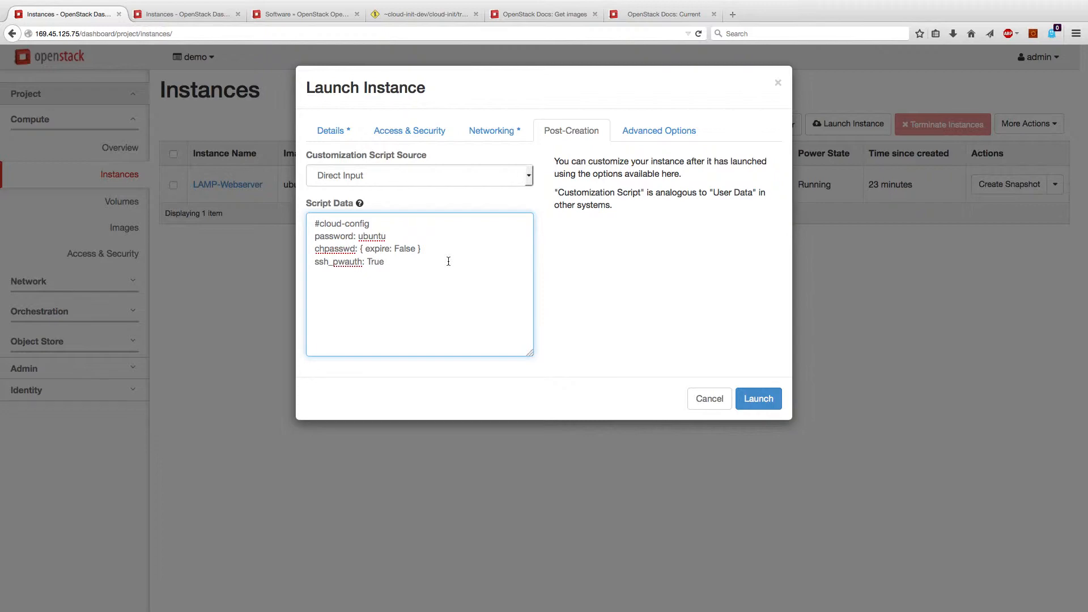
{"action": "left_click", "coordinate": [436, 16]}
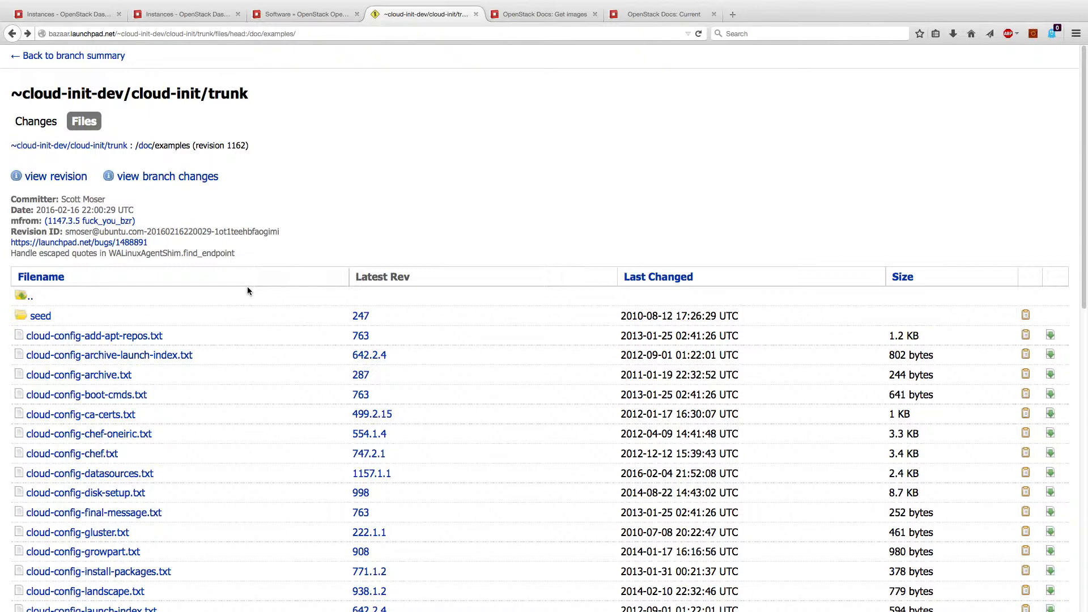
{"action": "left_click", "coordinate": [124, 338]}
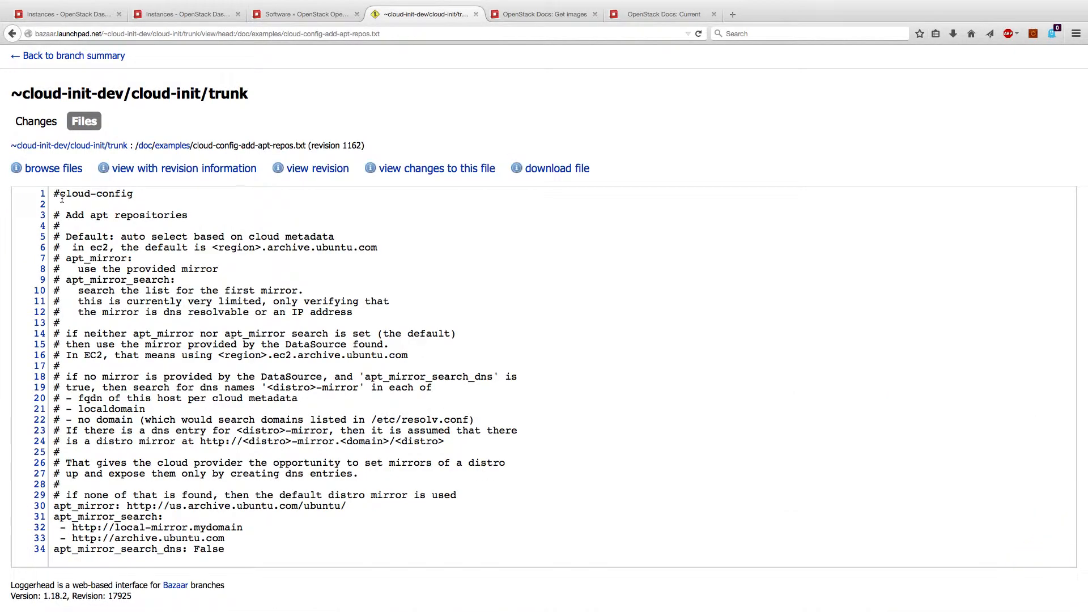
{"action": "left_click_drag", "start_coordinate": [54, 193], "coordinate": [493, 497]}
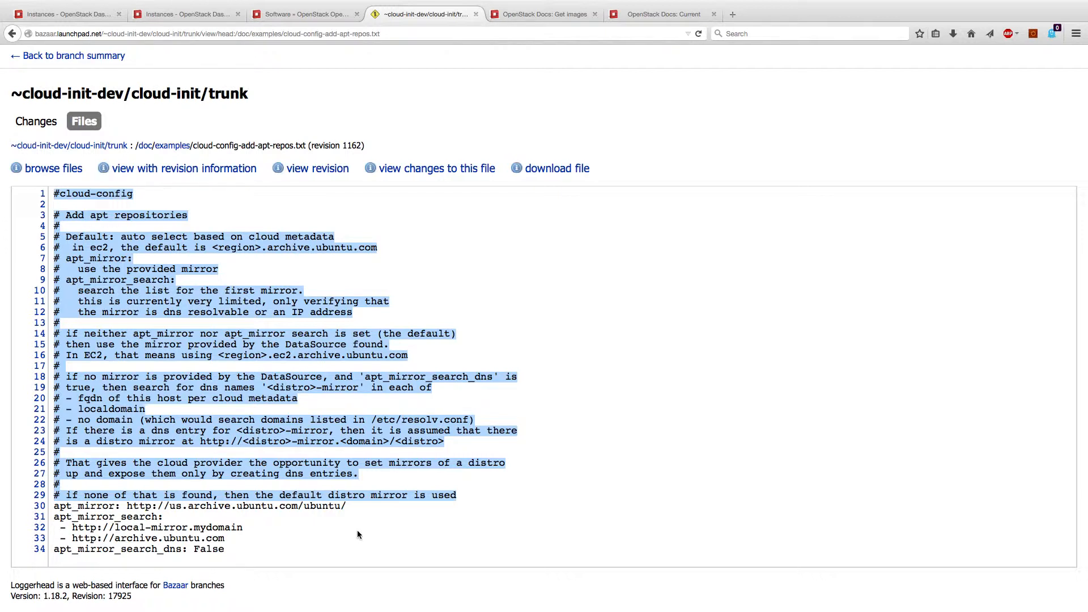
{"action": "left_click", "coordinate": [50, 15]}
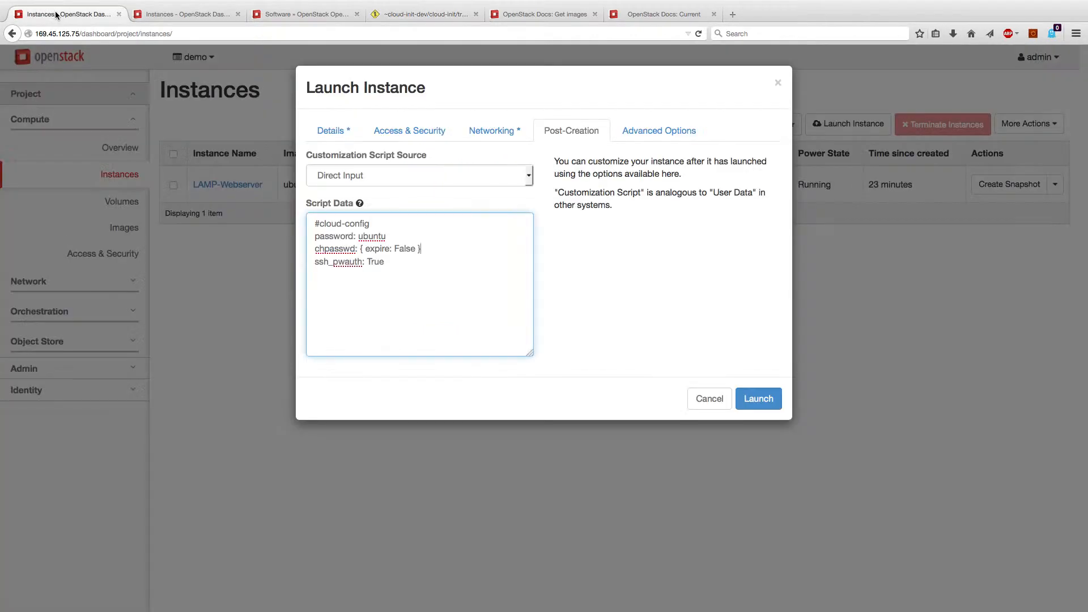
Leave Disk Partition on Automatic in Advanced Options and launch test-vm
{"action": "left_click", "coordinate": [641, 135]}
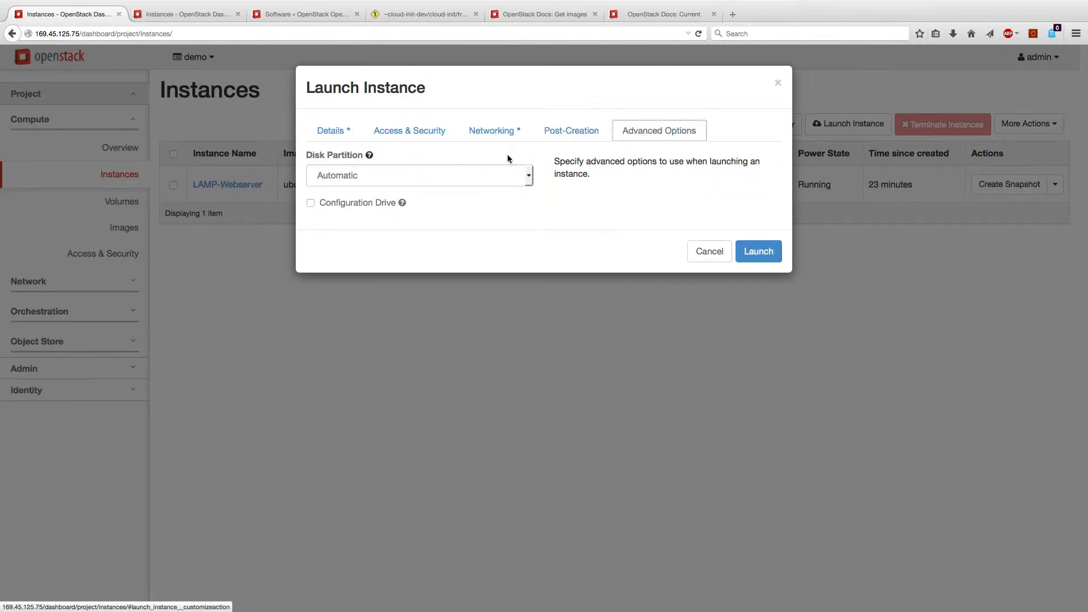
{"action": "left_click", "coordinate": [499, 175]}
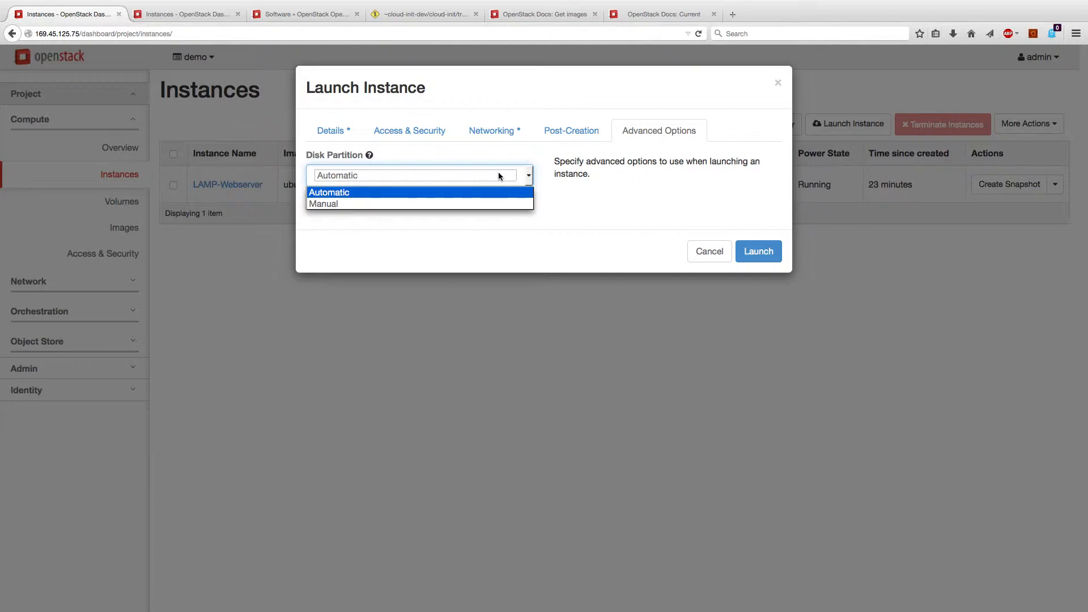
{"action": "left_click", "coordinate": [603, 190]}
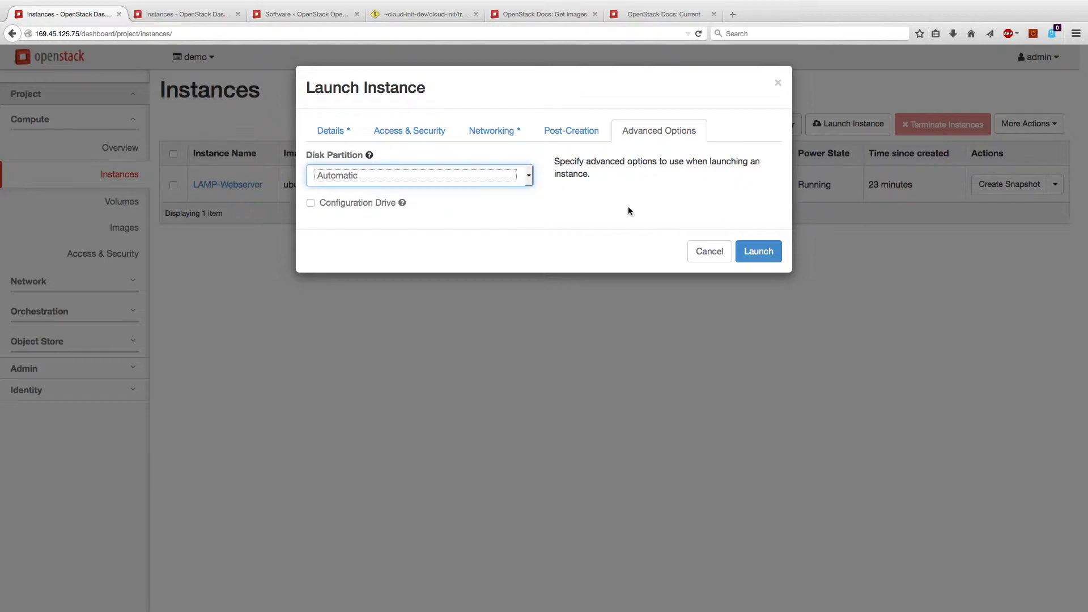
{"action": "left_click", "coordinate": [759, 251]}
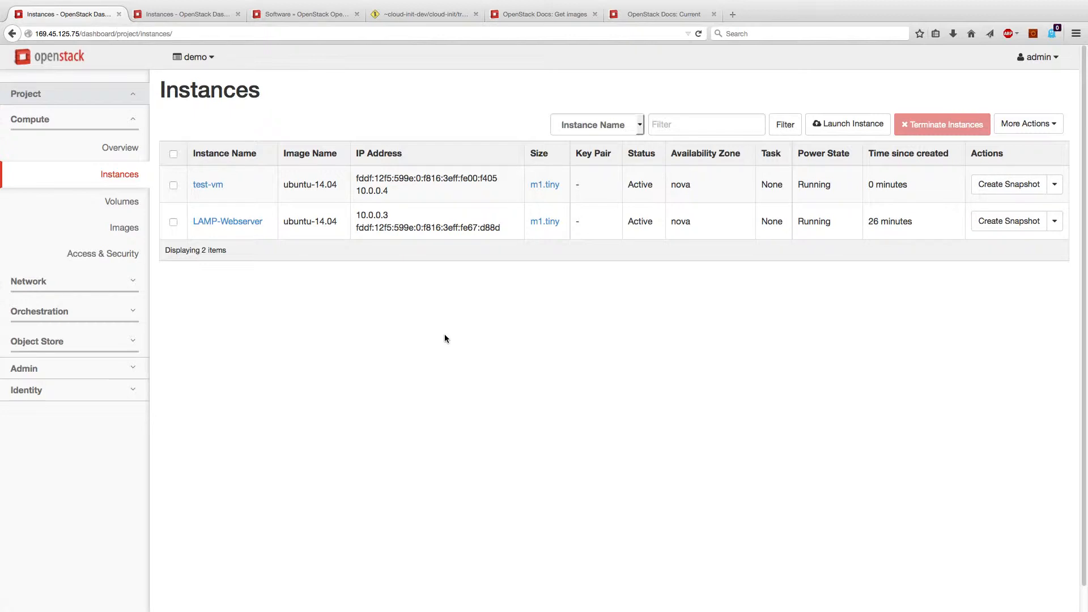
Inspect test-vm's address, actions list and checkbox, then go to Access & Security
{"action": "left_click_drag", "start_coordinate": [500, 177], "coordinate": [353, 178]}
{"action": "left_click", "coordinate": [402, 348]}
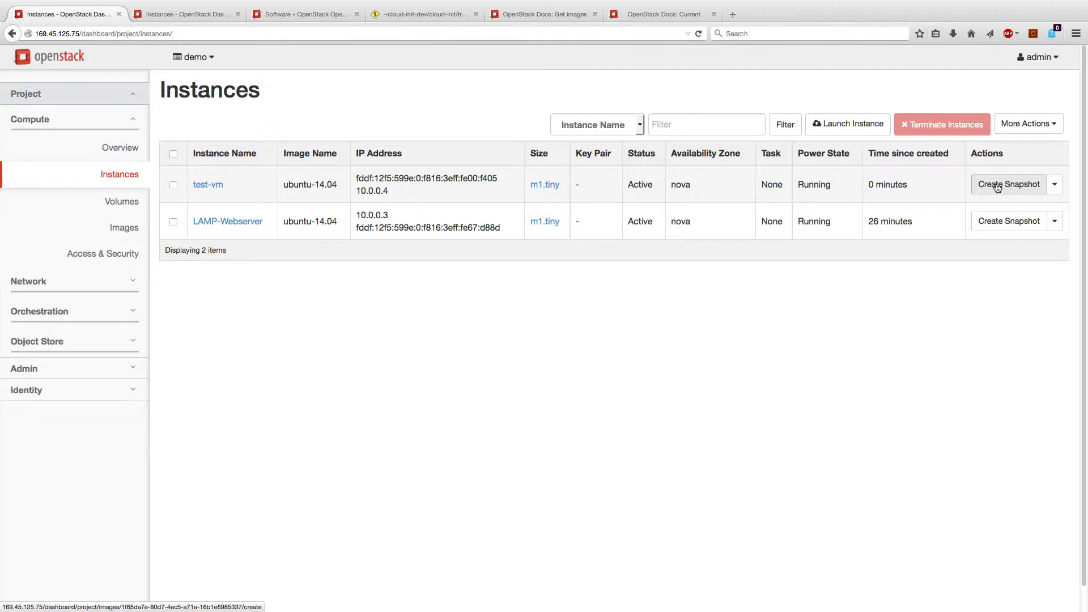
{"action": "left_click", "coordinate": [1053, 186]}
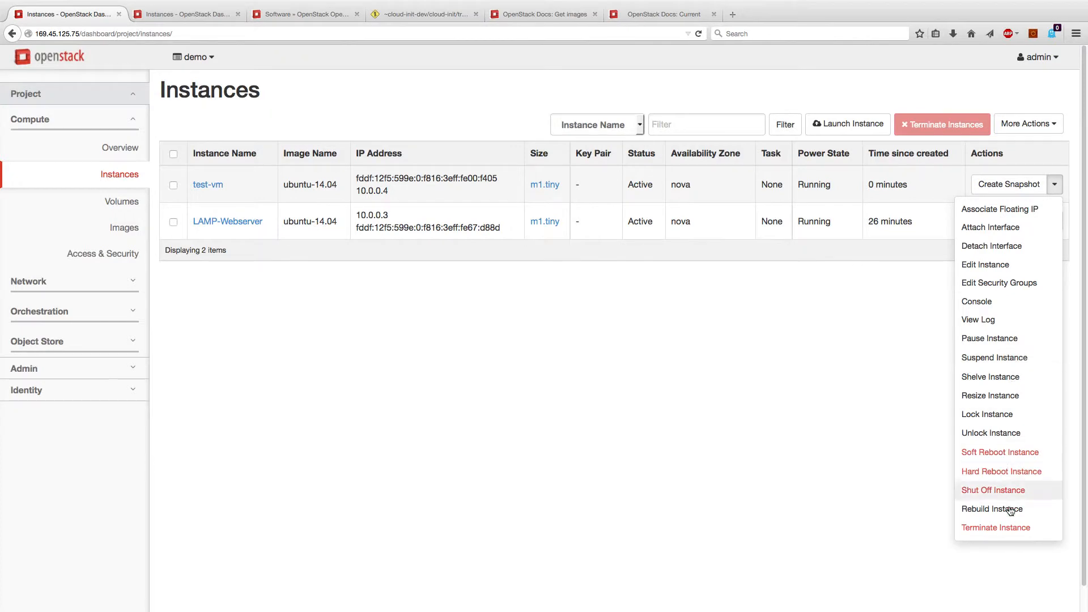
{"action": "left_click", "coordinate": [704, 427]}
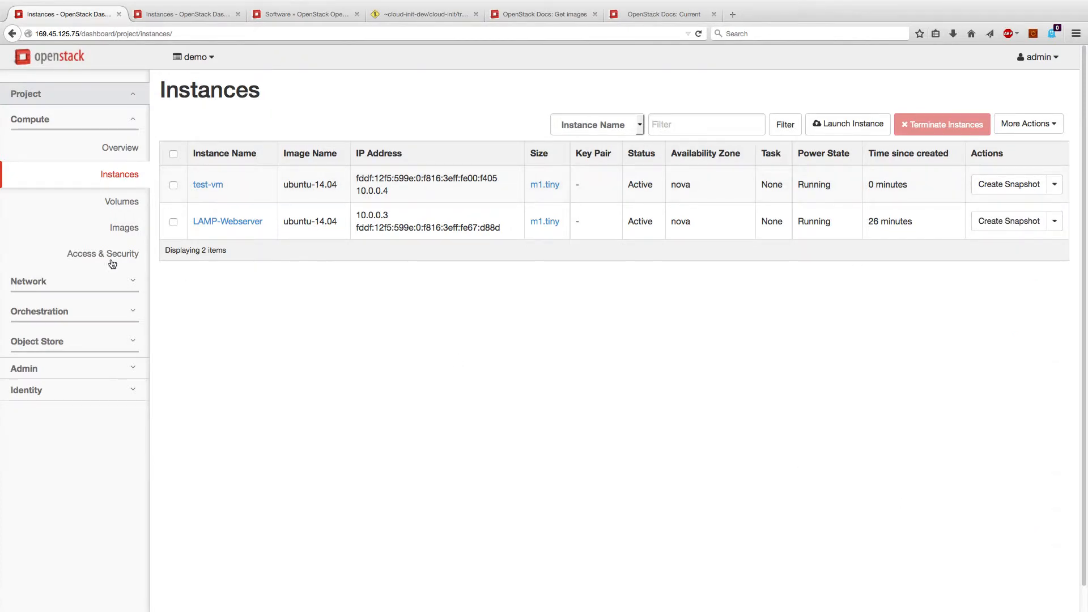
{"action": "left_click", "coordinate": [174, 185]}
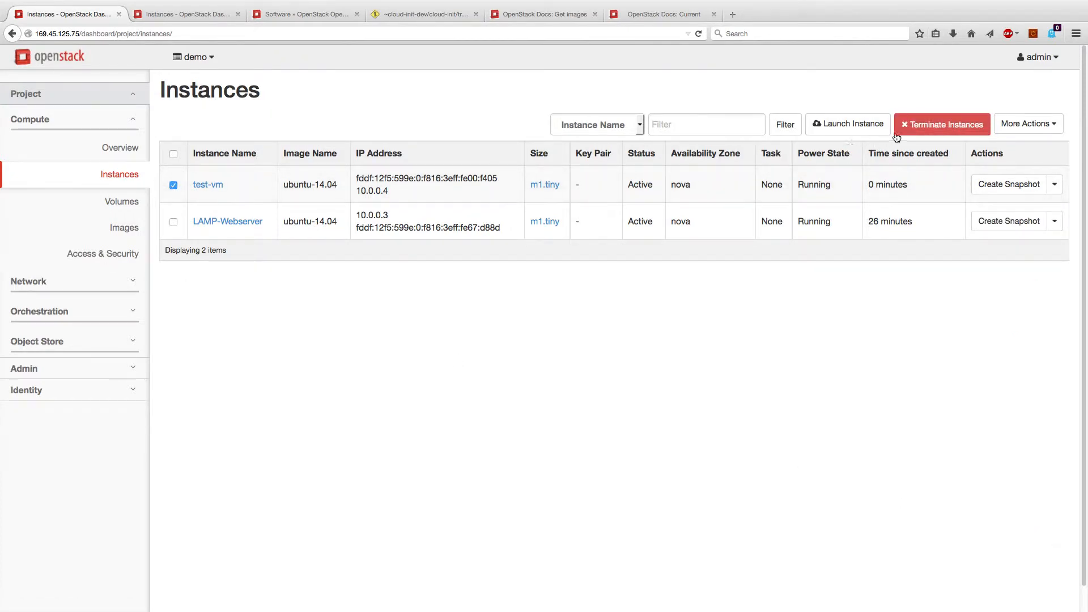
{"action": "left_click", "coordinate": [173, 186]}
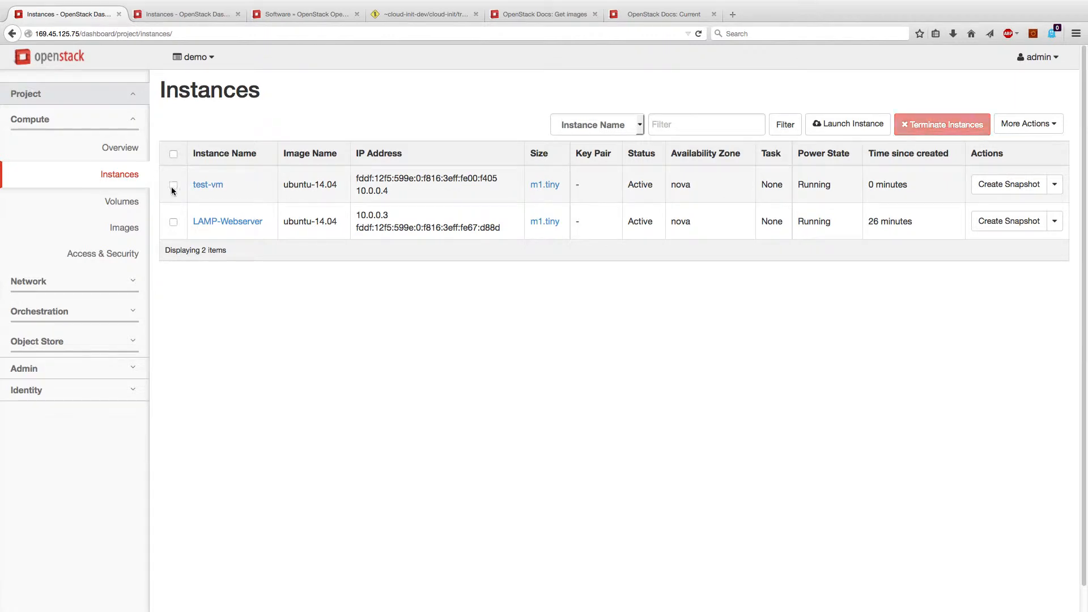
{"action": "left_click", "coordinate": [121, 253]}
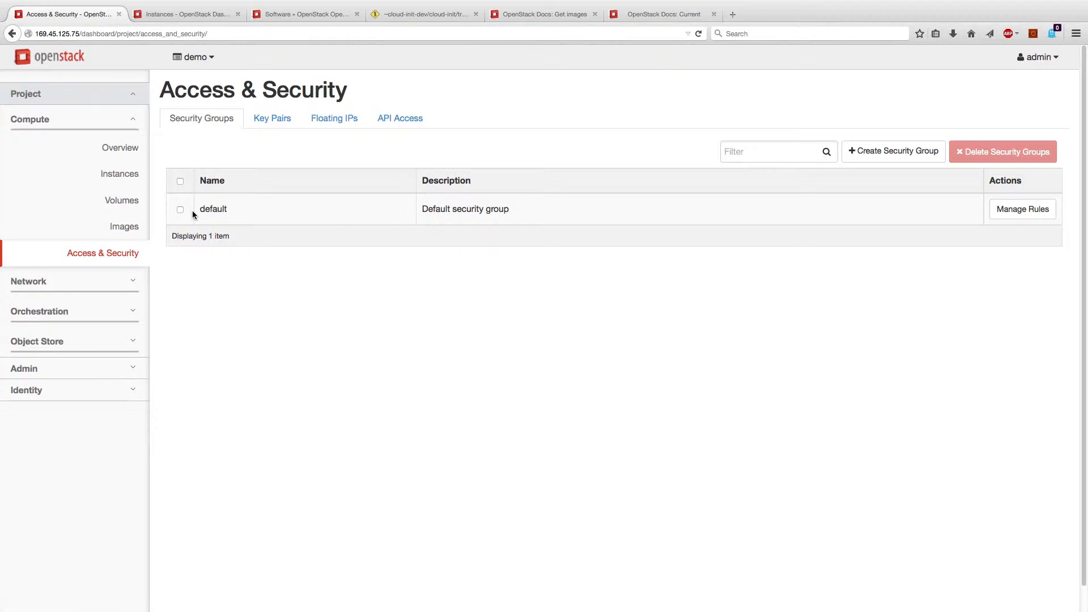
{"action": "left_click", "coordinate": [1016, 210]}
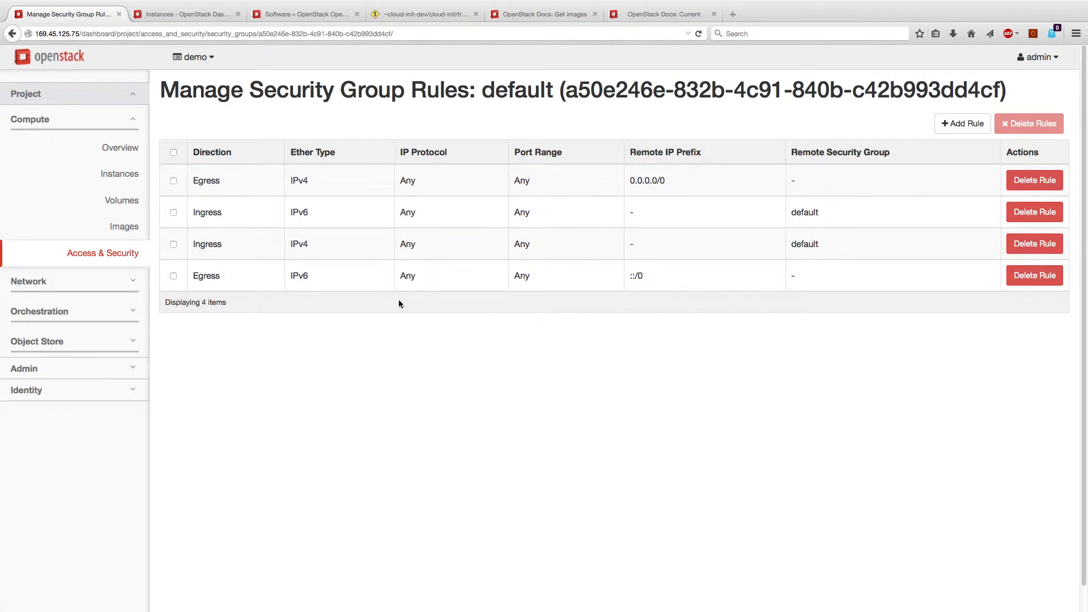
{"action": "left_click", "coordinate": [111, 255]}
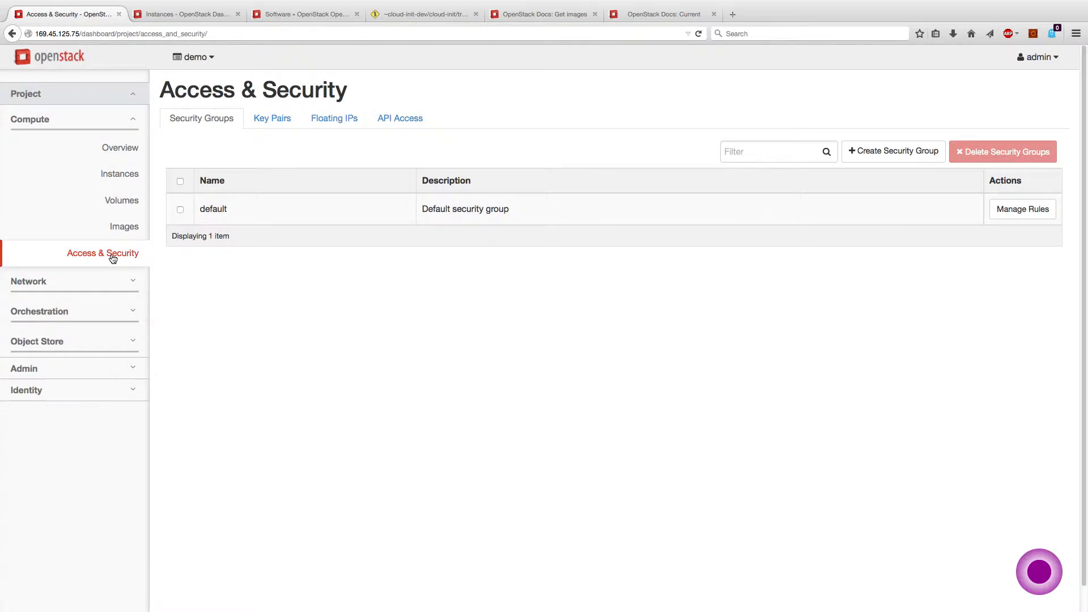
Create the web-ssh security group and open its Manage Rules page
{"action": "left_click", "coordinate": [879, 153]}
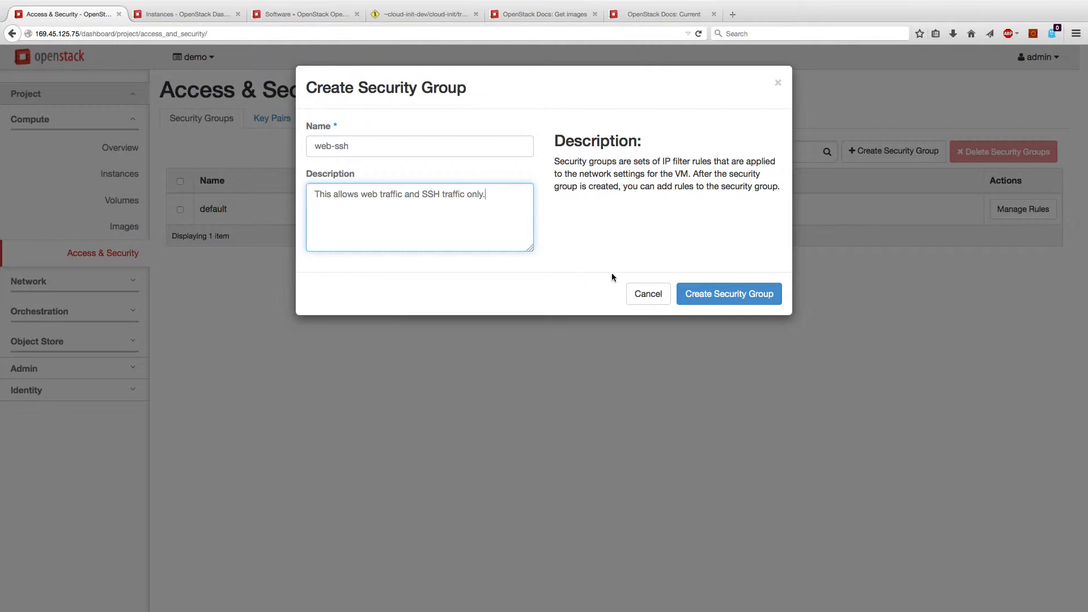
{"action": "left_click", "coordinate": [698, 294]}
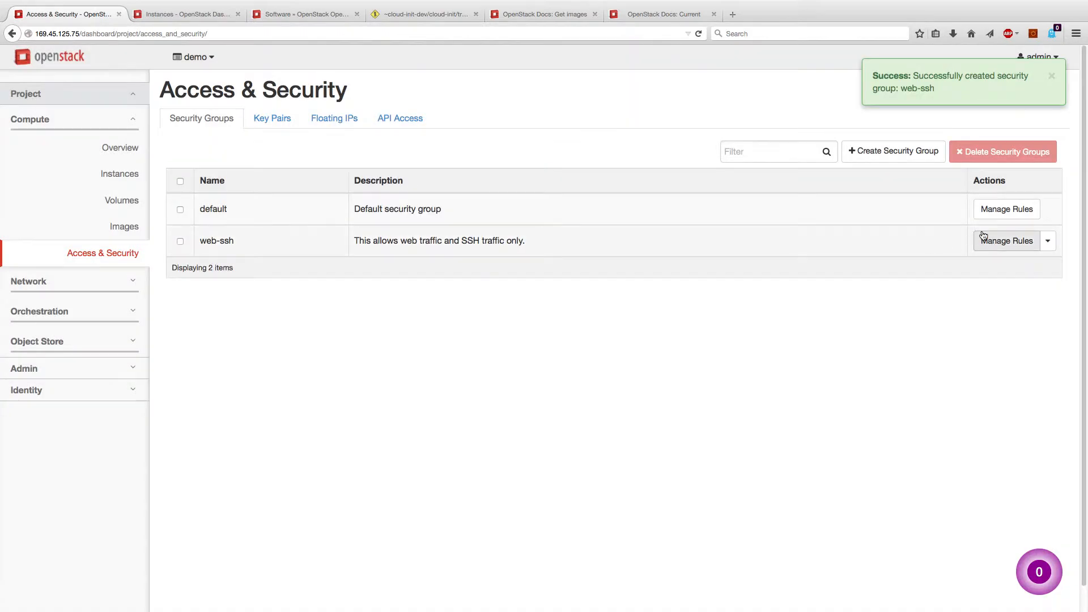
{"action": "left_click", "coordinate": [1000, 241]}
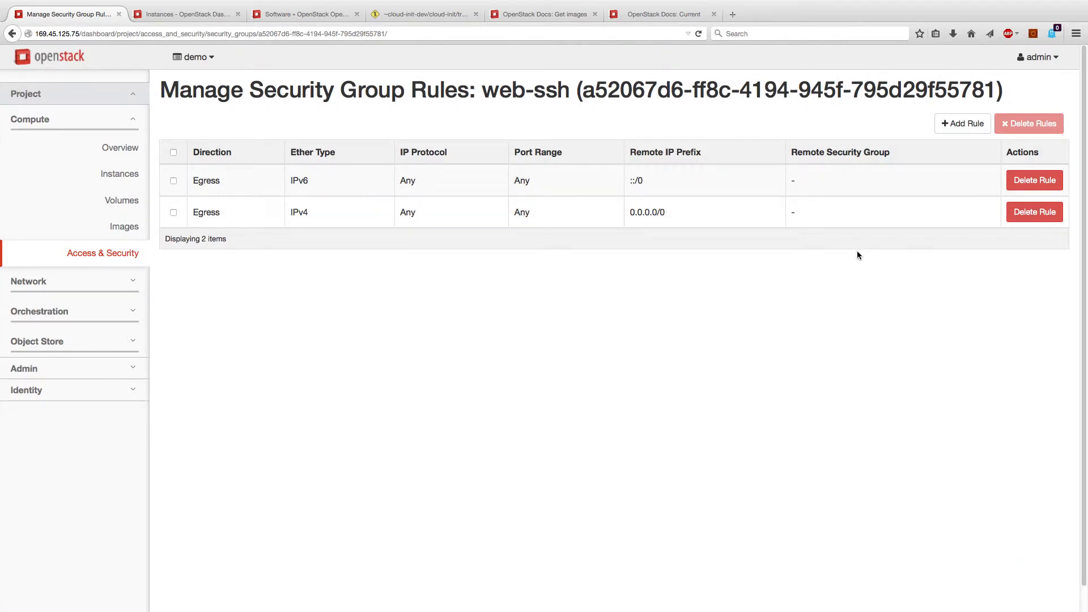
Add an Ingress Custom TCP rule for port 80 from 0.0.0.0/0 to web-ssh
{"action": "left_click", "coordinate": [971, 124]}
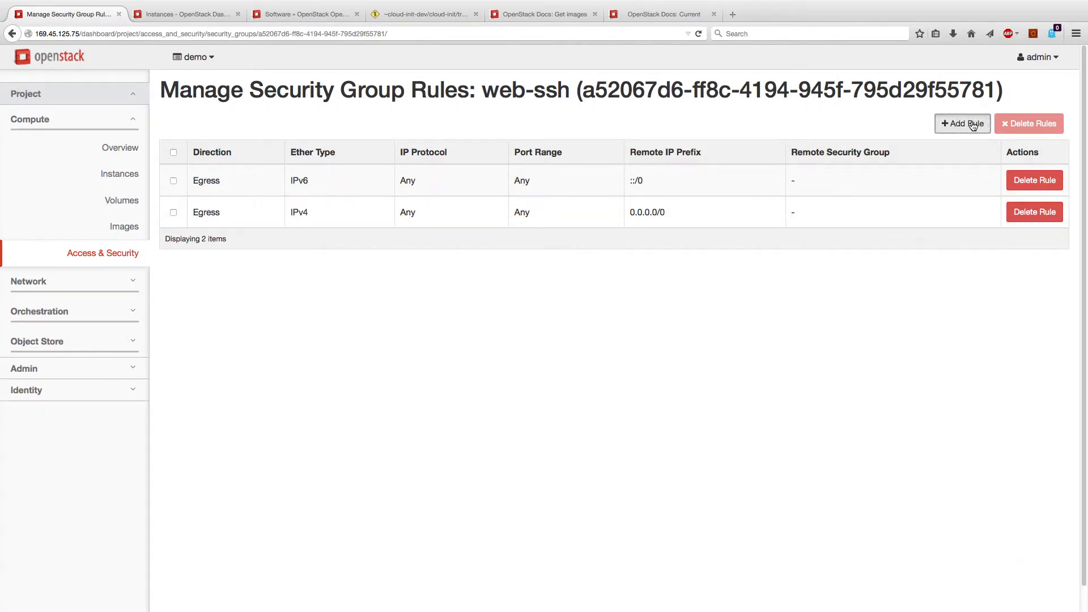
{"action": "left_click", "coordinate": [429, 150]}
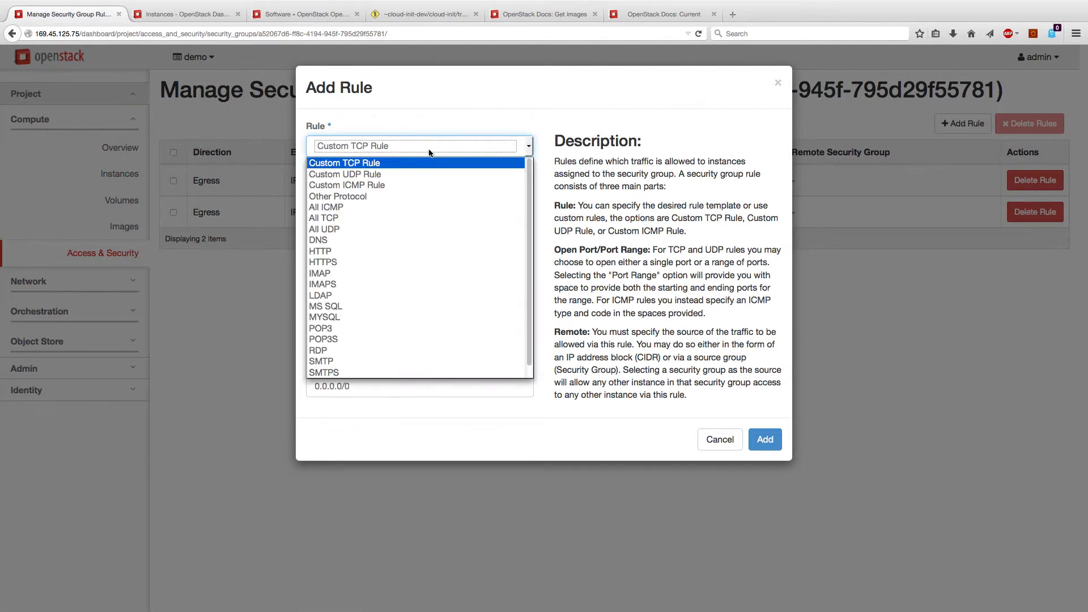
{"action": "left_click", "coordinate": [404, 253]}
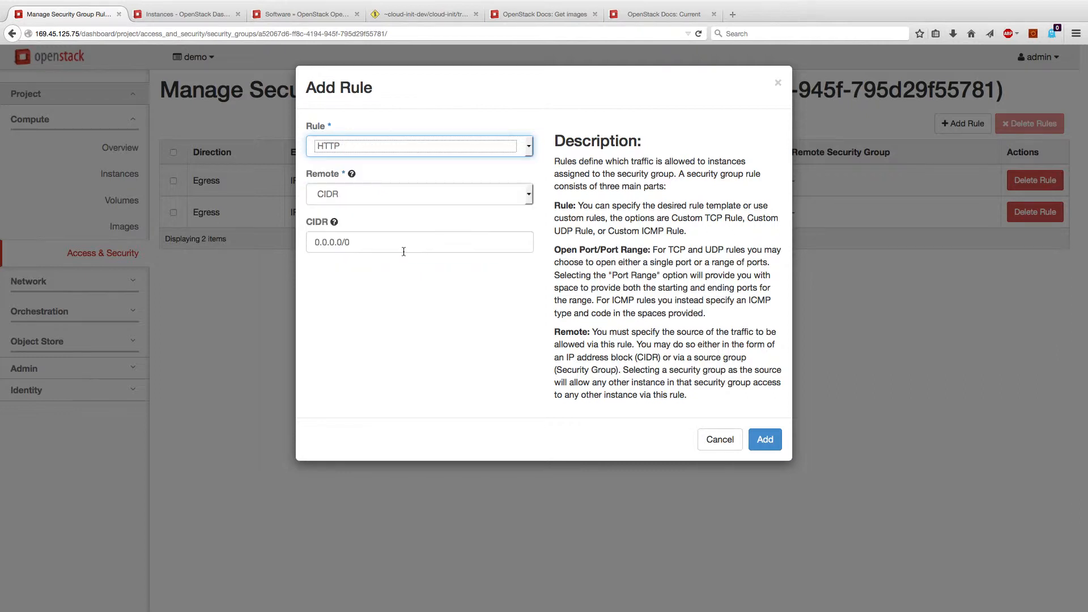
{"action": "left_click", "coordinate": [406, 147]}
{"action": "left_click", "coordinate": [406, 160]}
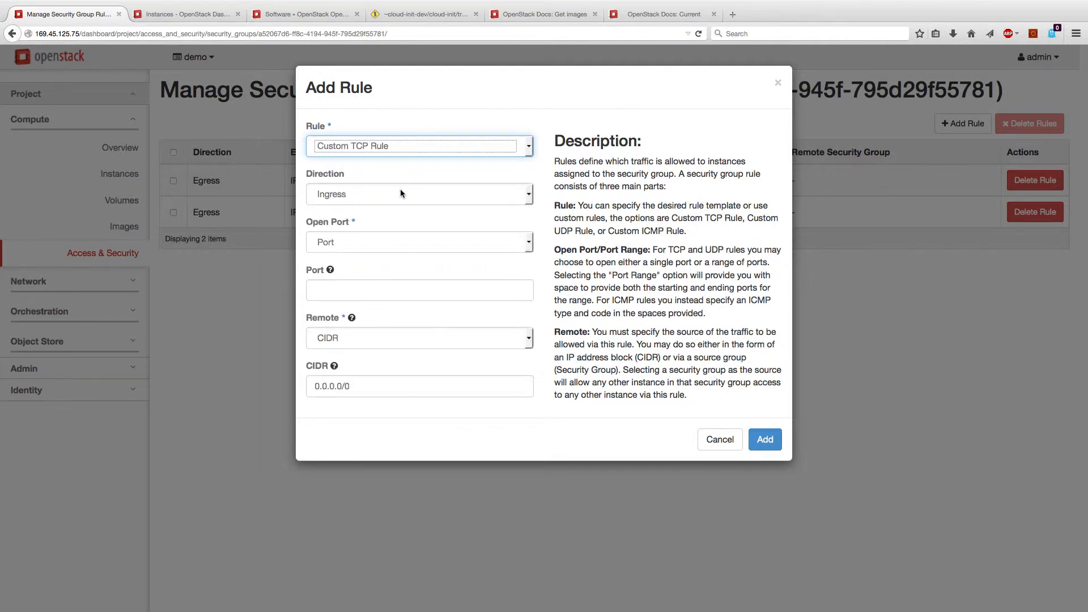
{"action": "left_click", "coordinate": [391, 291]}
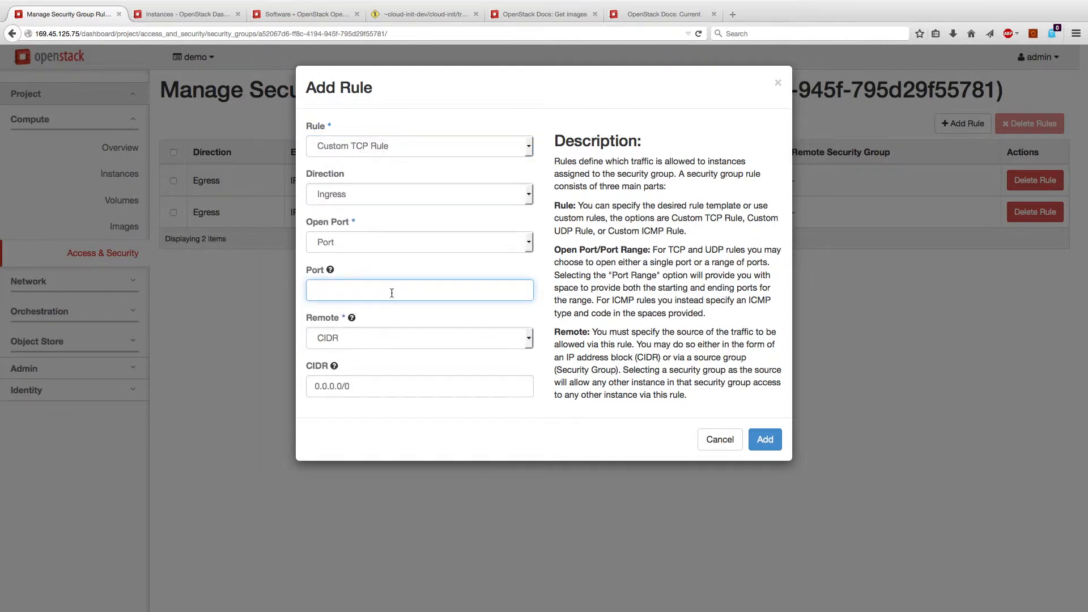
{"action": "type", "text": "80"}
{"action": "key", "text": "BackSpace"}
{"action": "key", "text": "BackSpace"}
{"action": "type", "text": "80"}
{"action": "left_click_drag", "start_coordinate": [346, 387], "coordinate": [299, 389]}
{"action": "left_click", "coordinate": [447, 388]}
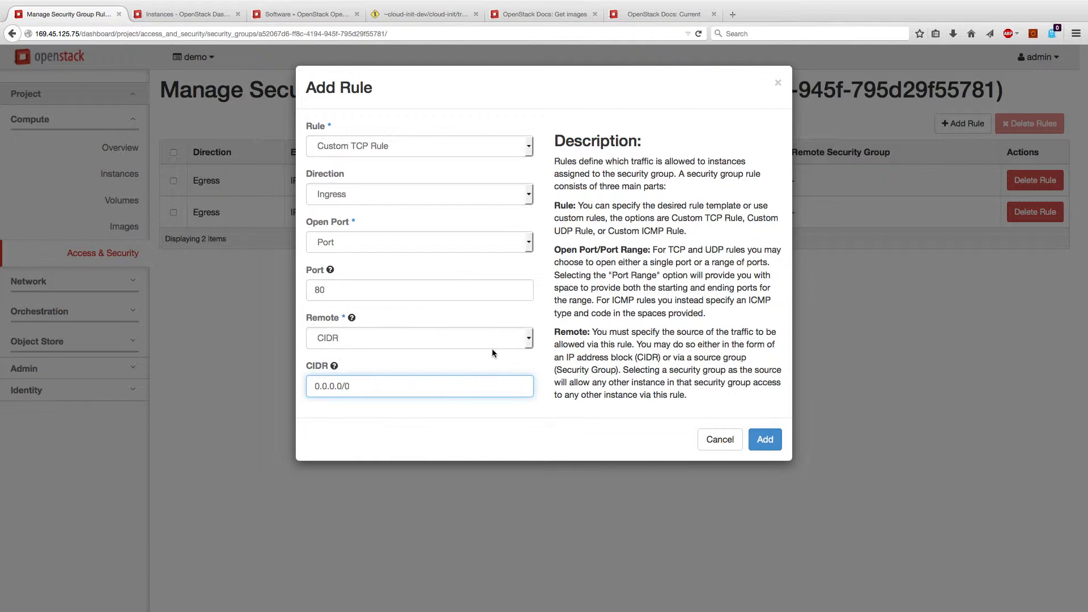
{"action": "left_click", "coordinate": [764, 439]}
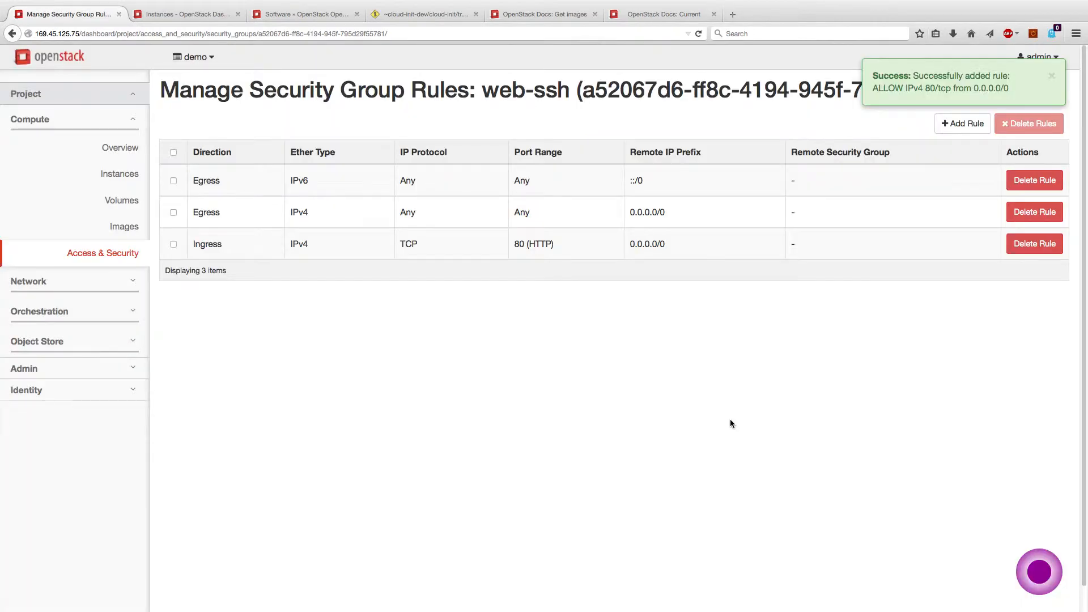
Add an HTTPS (port 443) ingress rule to web-ssh
{"action": "left_click", "coordinate": [961, 124]}
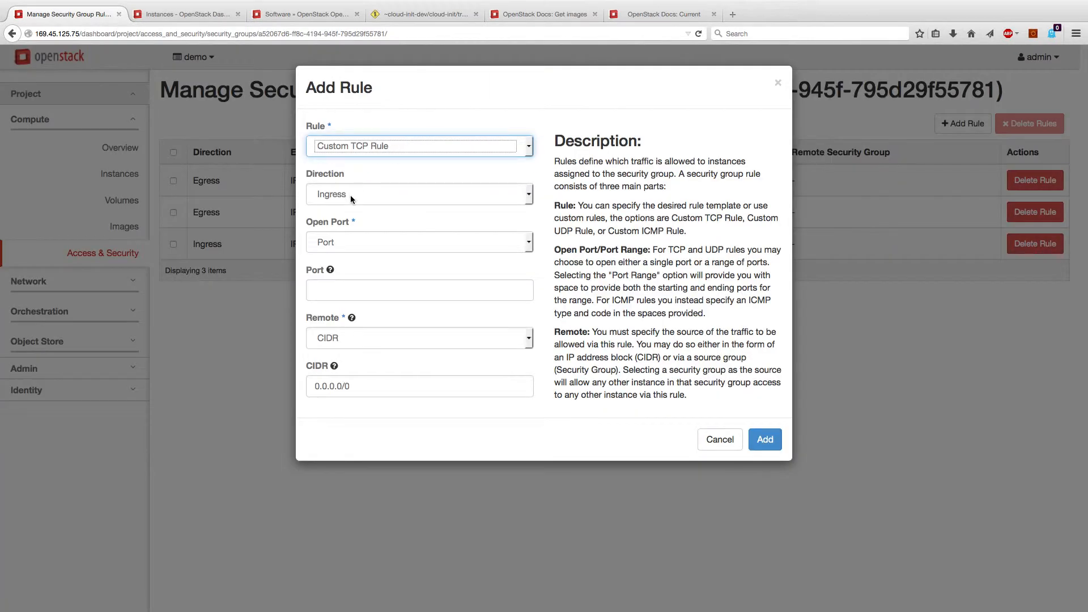
{"action": "left_click", "coordinate": [373, 145]}
{"action": "left_click", "coordinate": [349, 260]}
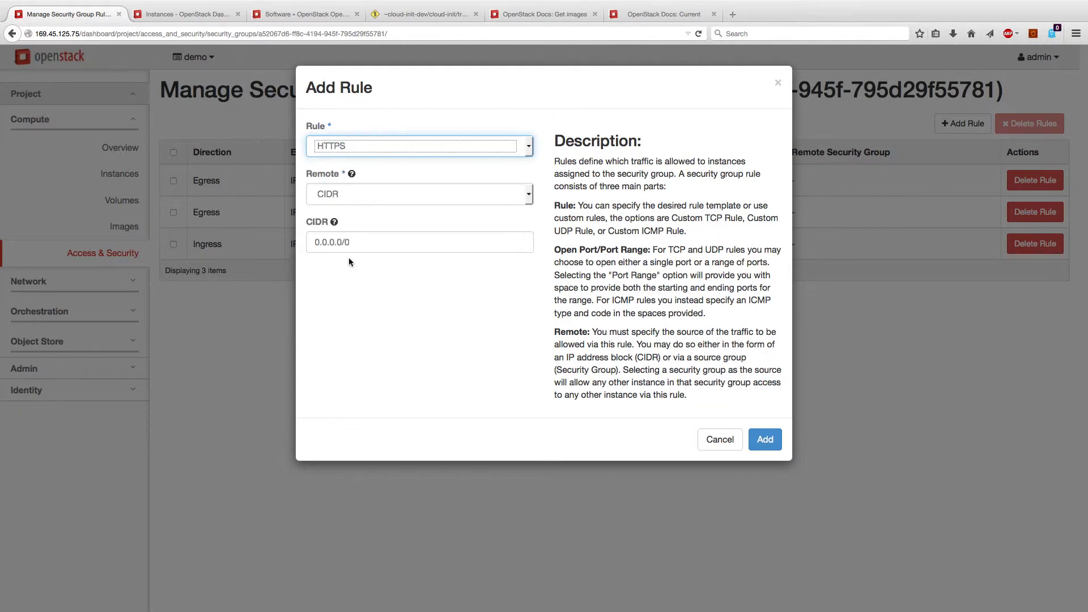
{"action": "left_click", "coordinate": [760, 440]}
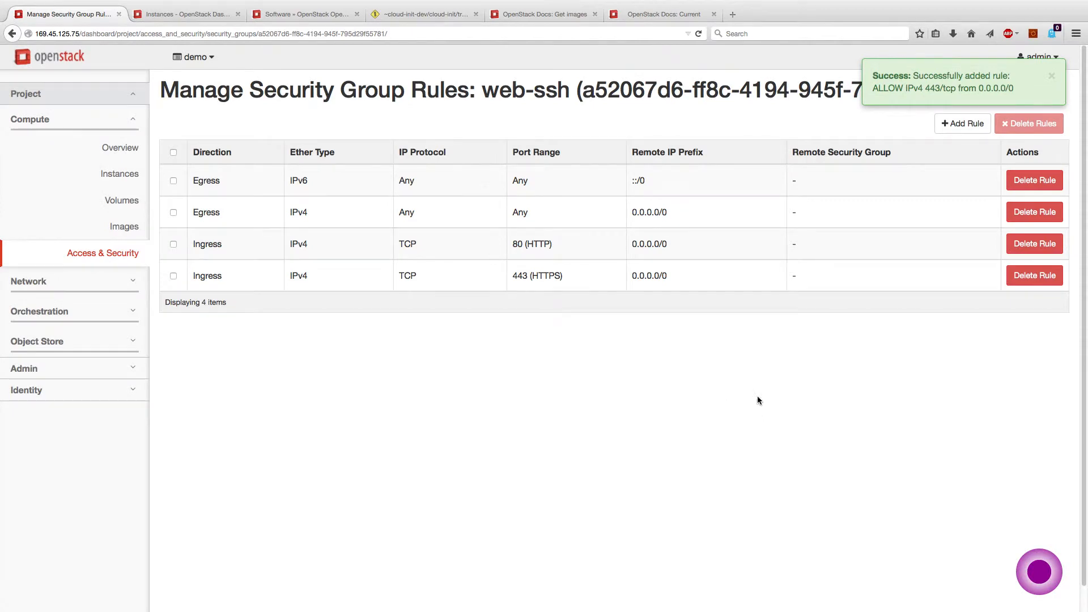
Add an SSH (port 22) ingress rule to web-ssh
{"action": "left_click", "coordinate": [952, 125]}
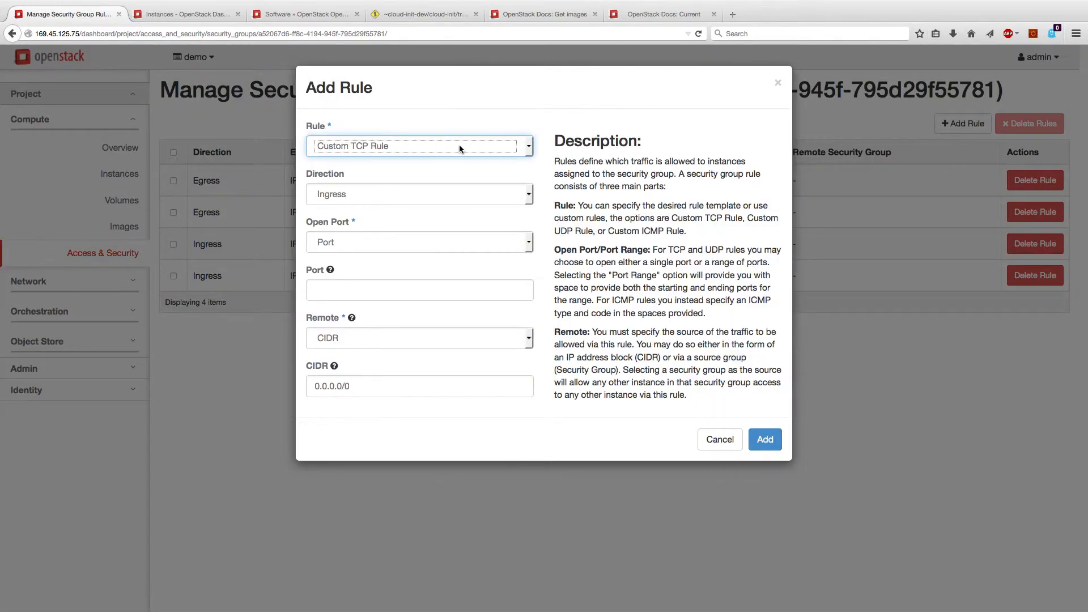
{"action": "left_click", "coordinate": [459, 145]}
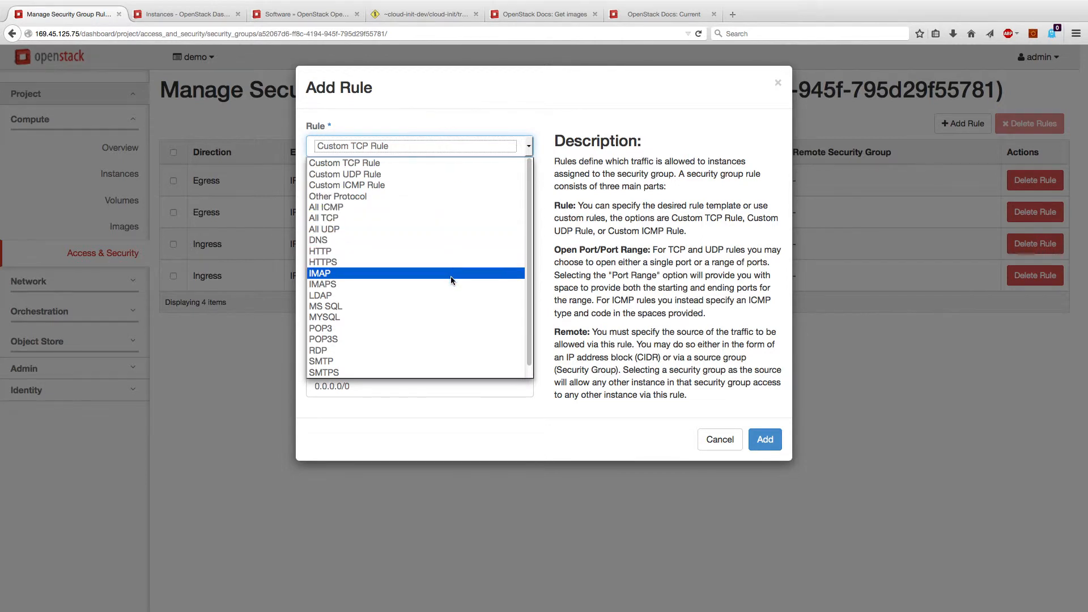
{"action": "scroll", "coordinate": [442, 339], "scroll_direction": "down", "scroll_amount": 1}
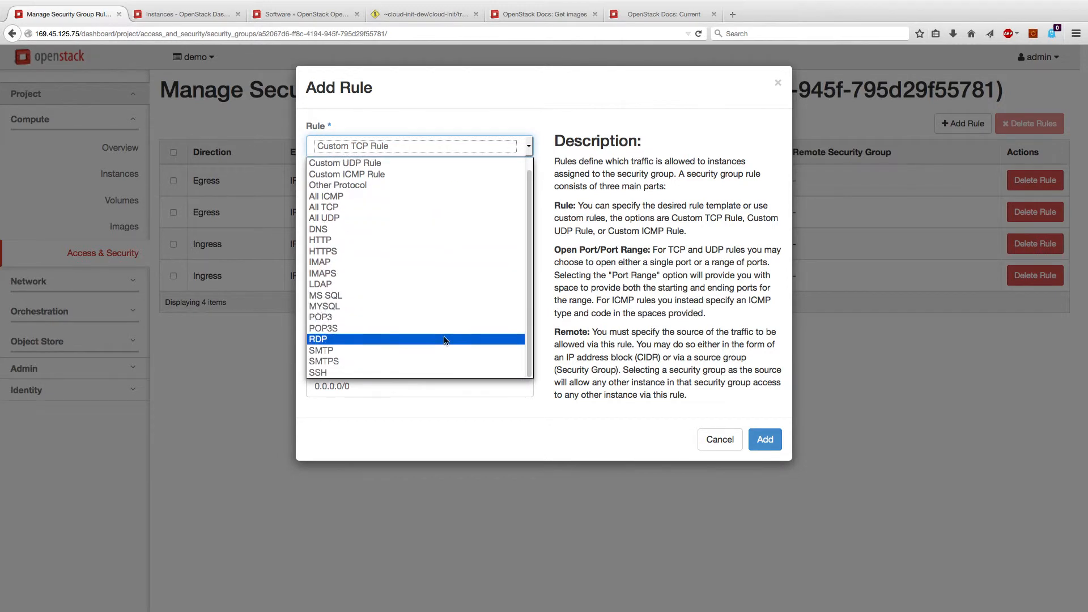
{"action": "left_click", "coordinate": [440, 372]}
{"action": "left_click", "coordinate": [764, 439]}
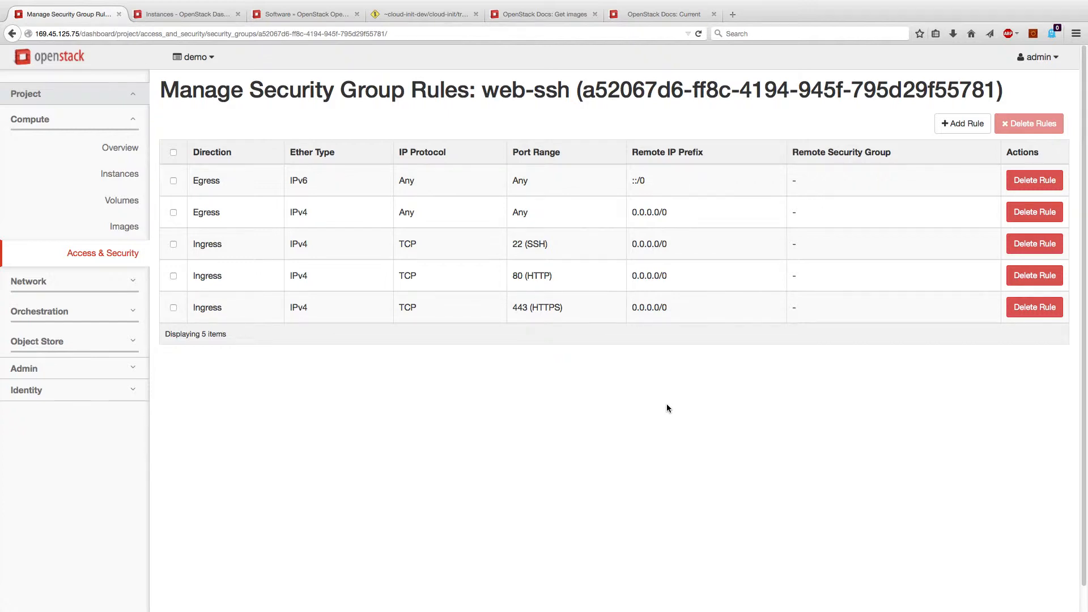
Swap test-vm's security group from default to web-ssh, then return to Access & Security
{"action": "left_click", "coordinate": [131, 174]}
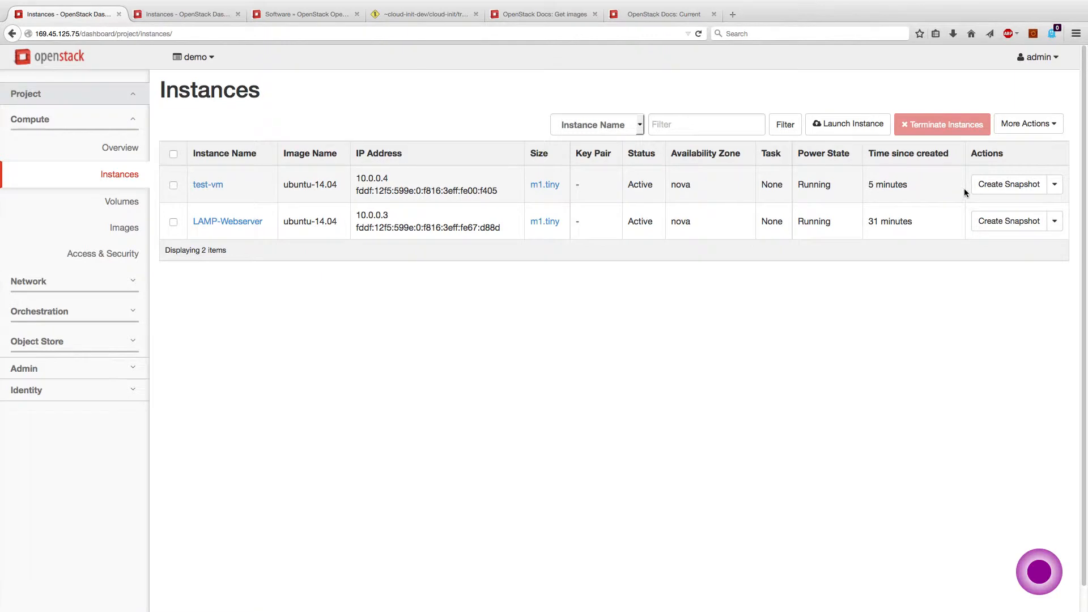
{"action": "left_click", "coordinate": [1053, 189]}
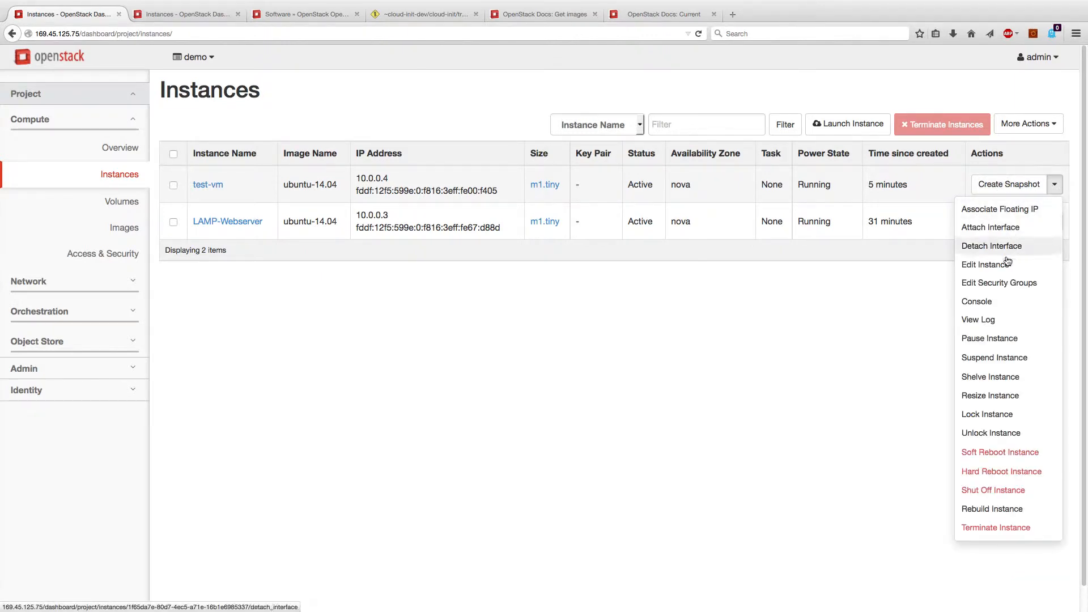
{"action": "left_click", "coordinate": [1003, 284]}
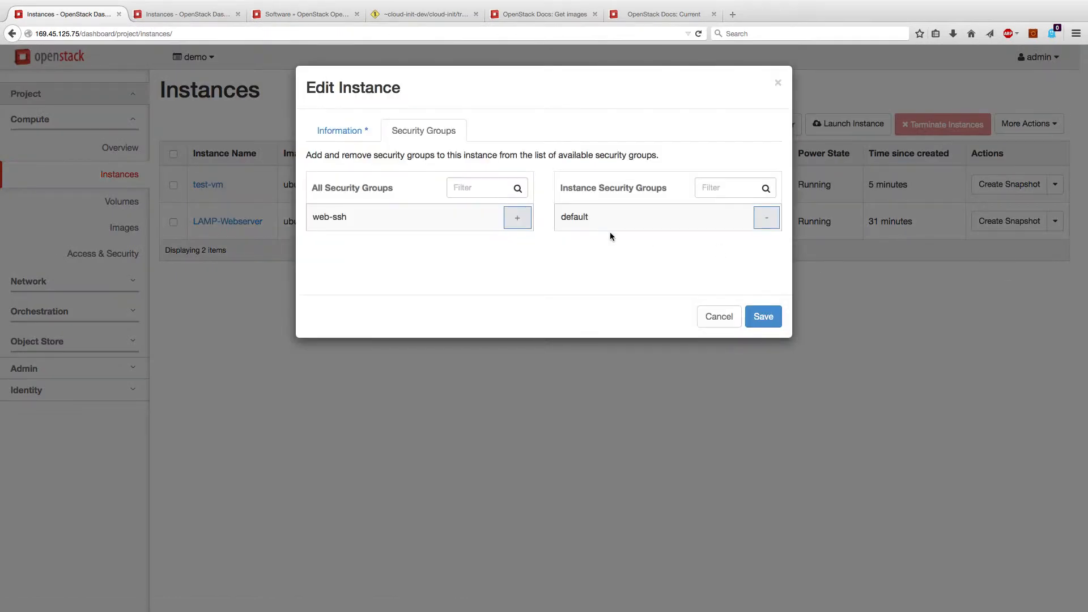
{"action": "left_click", "coordinate": [512, 223]}
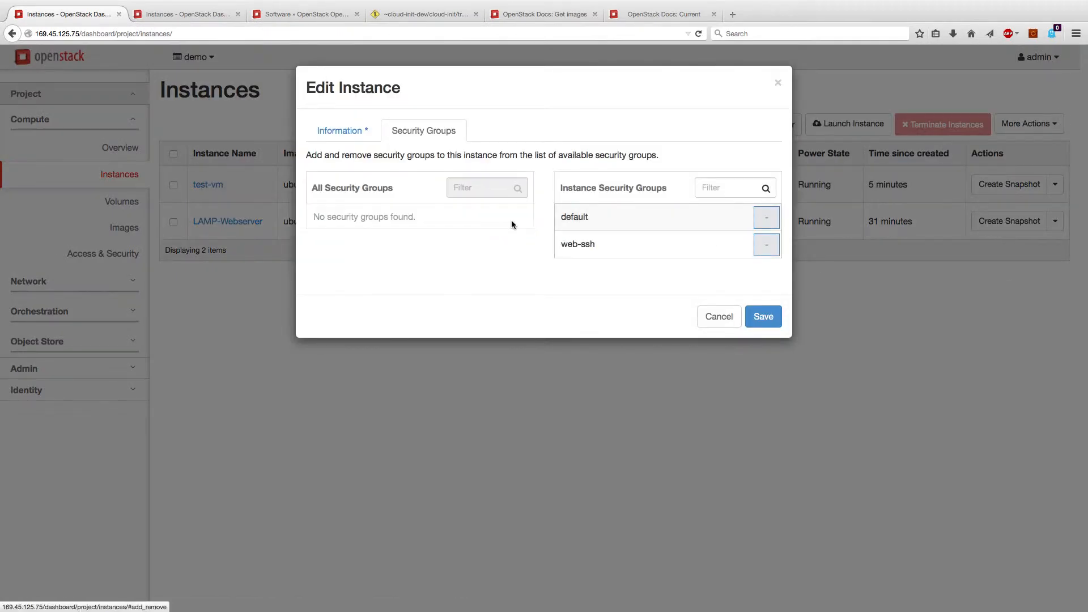
{"action": "left_click", "coordinate": [768, 221]}
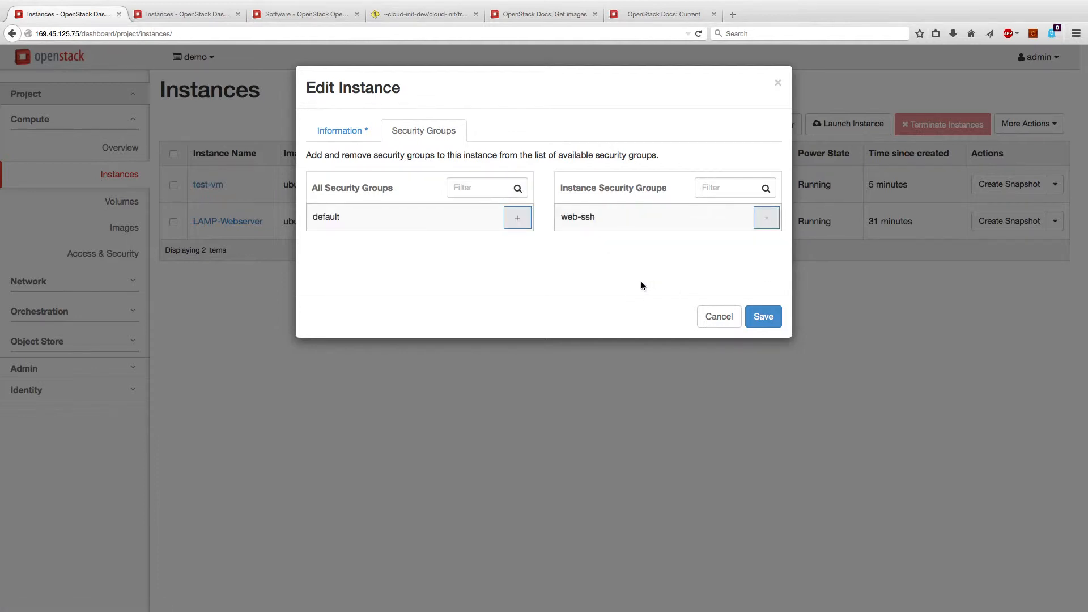
{"action": "left_click", "coordinate": [765, 316]}
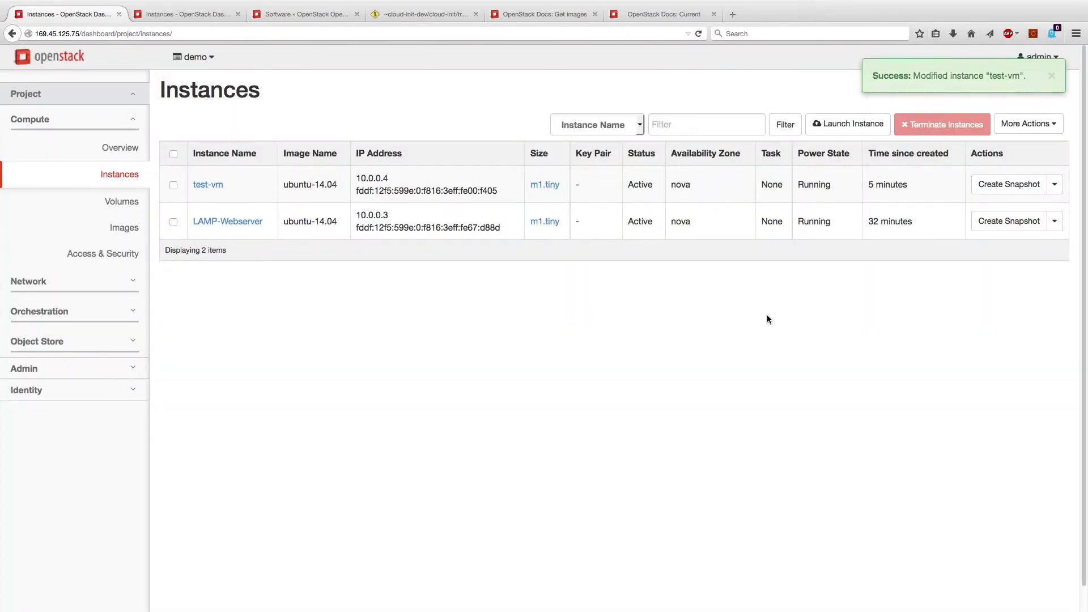
{"action": "left_click", "coordinate": [112, 255]}
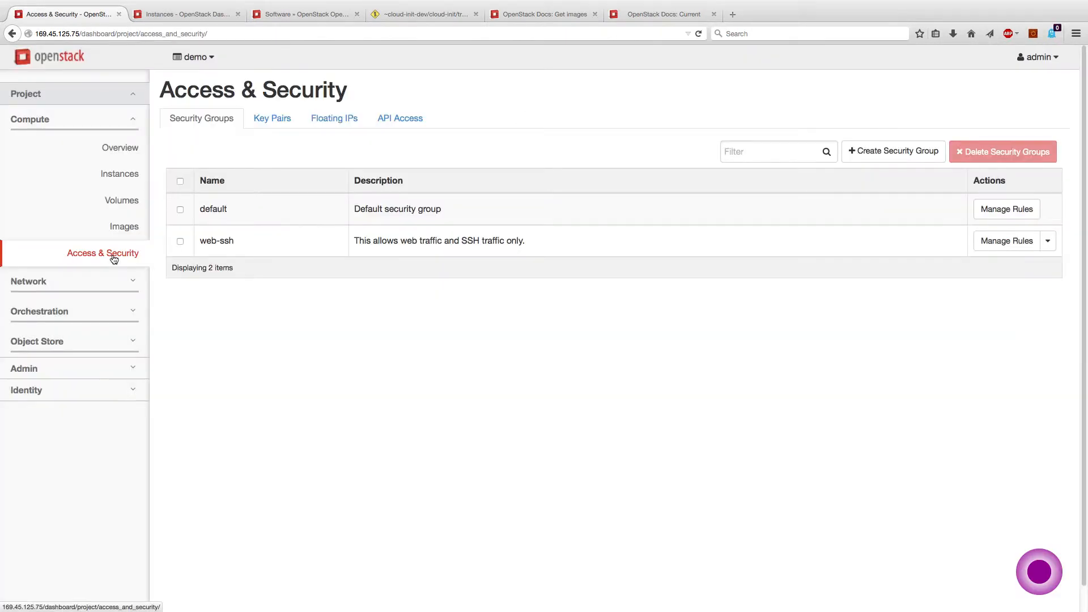
Create the key pair 'adfa' and save its adfa.pem private key file
{"action": "left_click", "coordinate": [279, 119]}
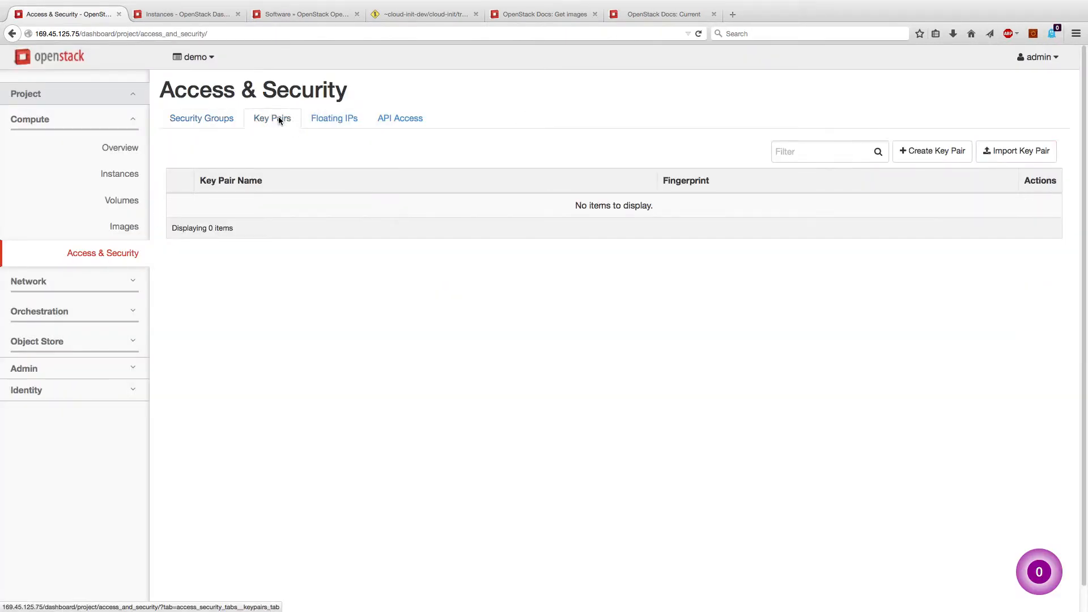
{"action": "left_click", "coordinate": [927, 149]}
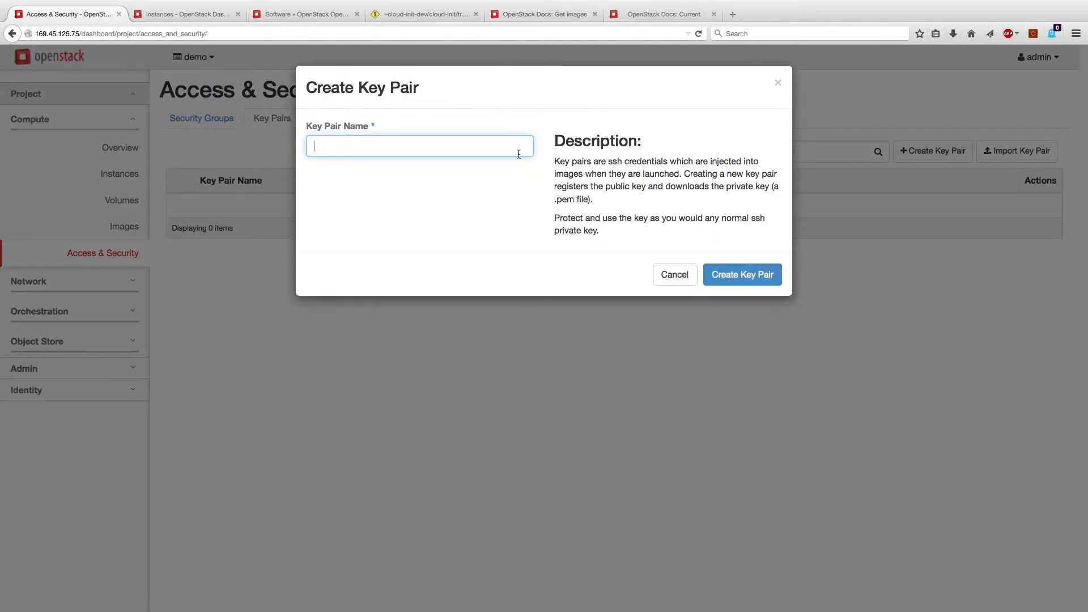
{"action": "type", "text": "adfa"}
{"action": "left_click", "coordinate": [736, 274]}
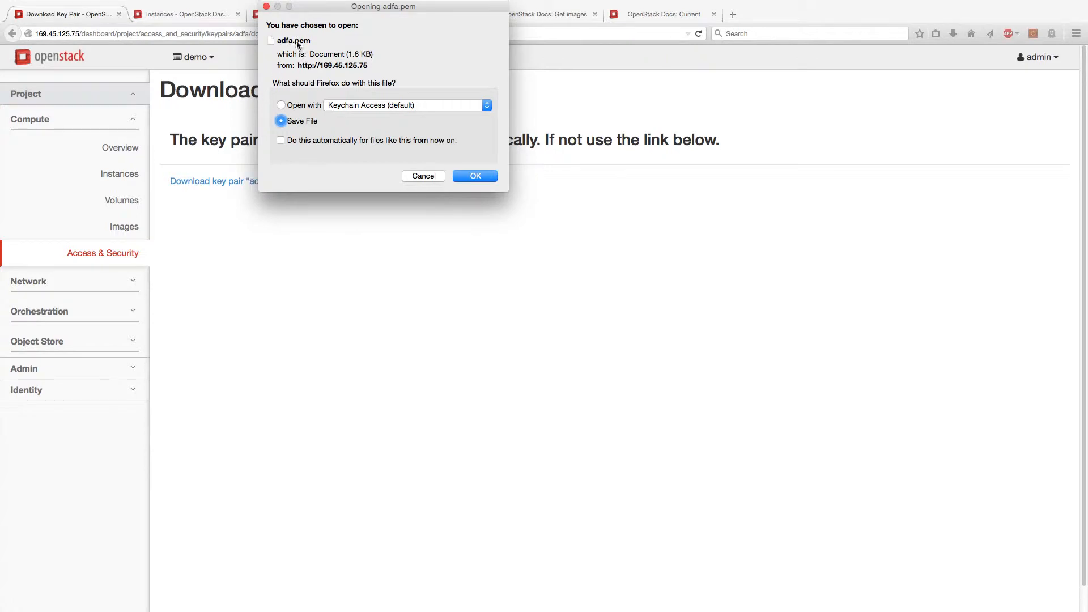
{"action": "left_click", "coordinate": [423, 175]}
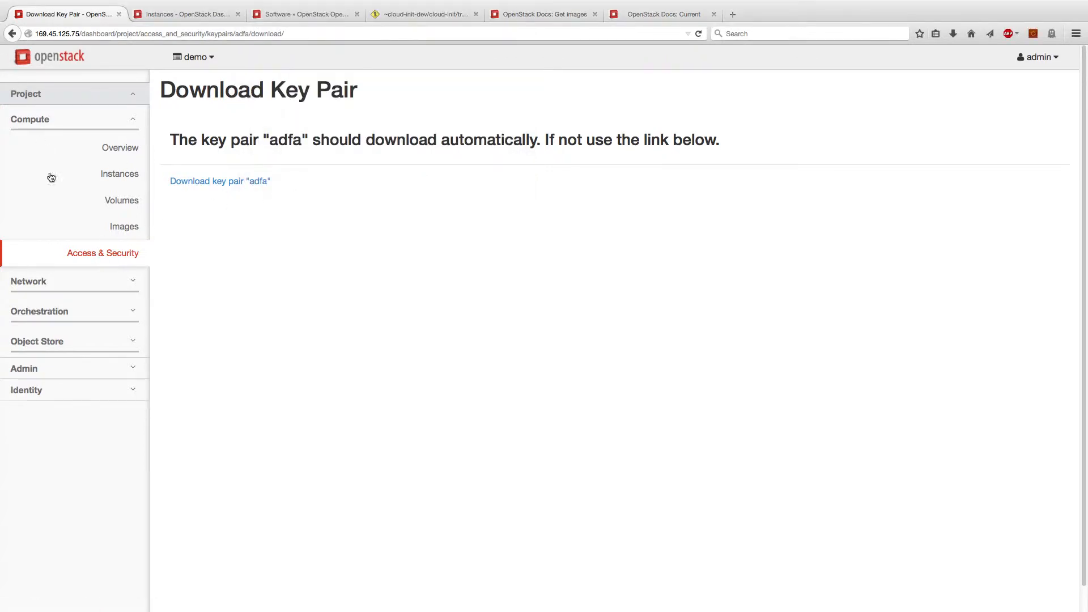
Open and cancel the Import Key Pair form, then view the Floating IPs list
{"action": "left_click", "coordinate": [88, 252]}
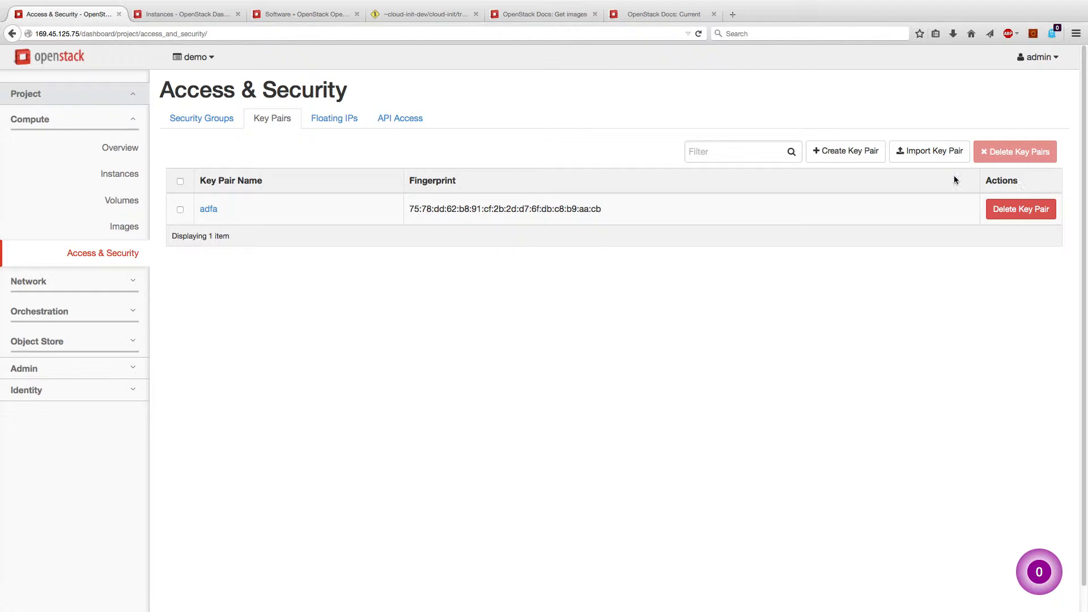
{"action": "left_click", "coordinate": [912, 153]}
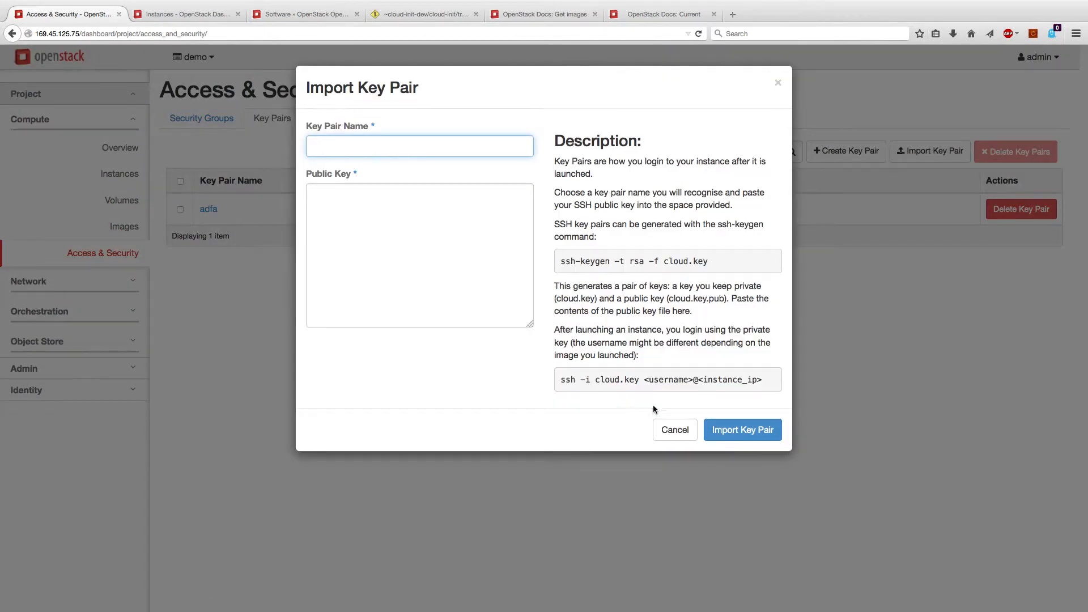
{"action": "left_click", "coordinate": [670, 430]}
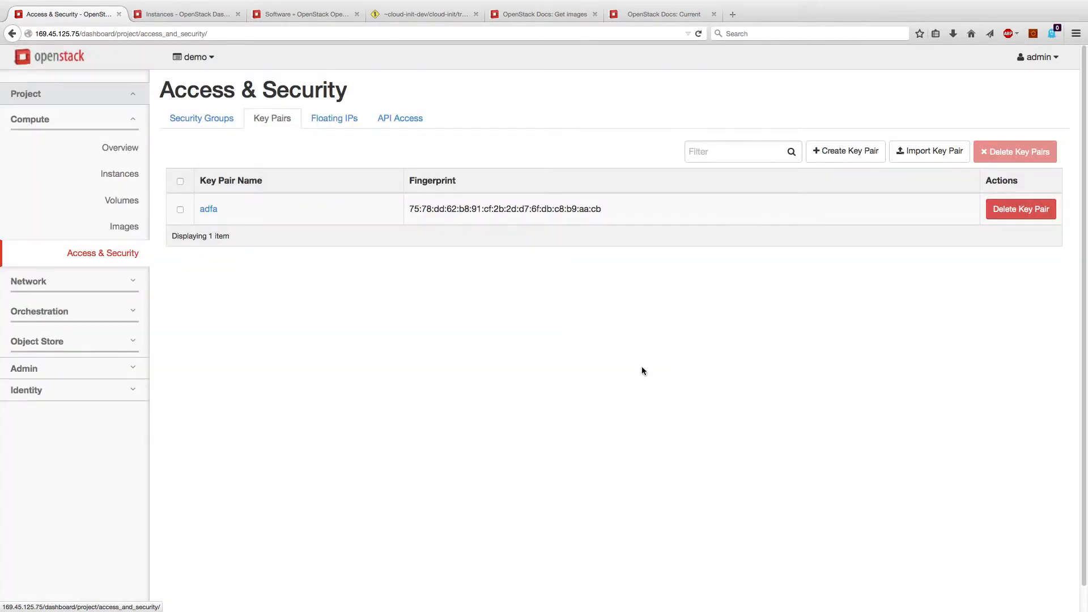
{"action": "left_click", "coordinate": [325, 120]}
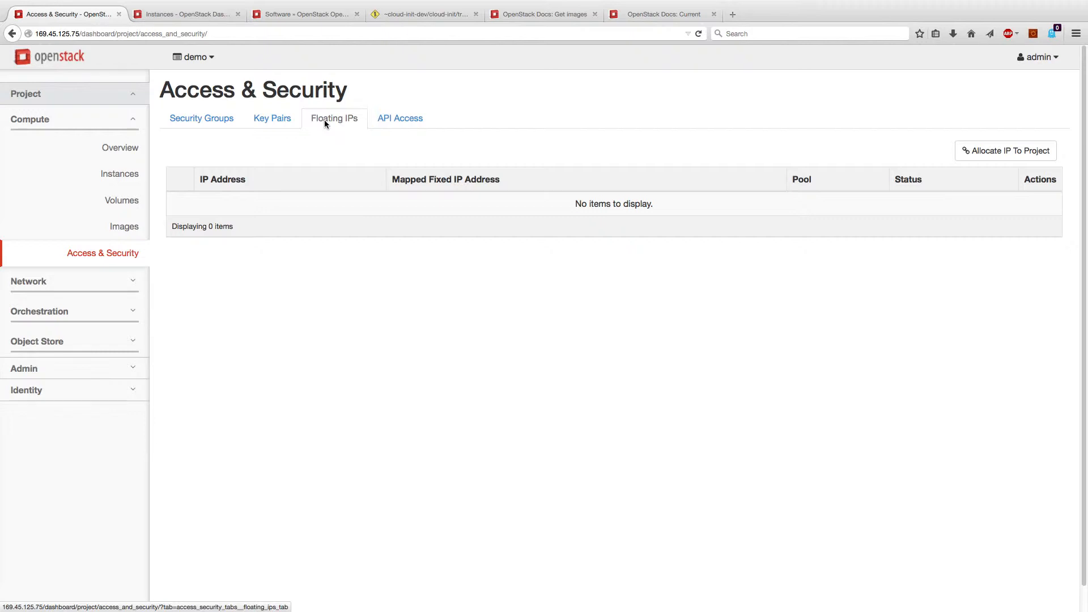
Download the OpenStack RC file from the API Access endpoints page
{"action": "left_click", "coordinate": [401, 122]}
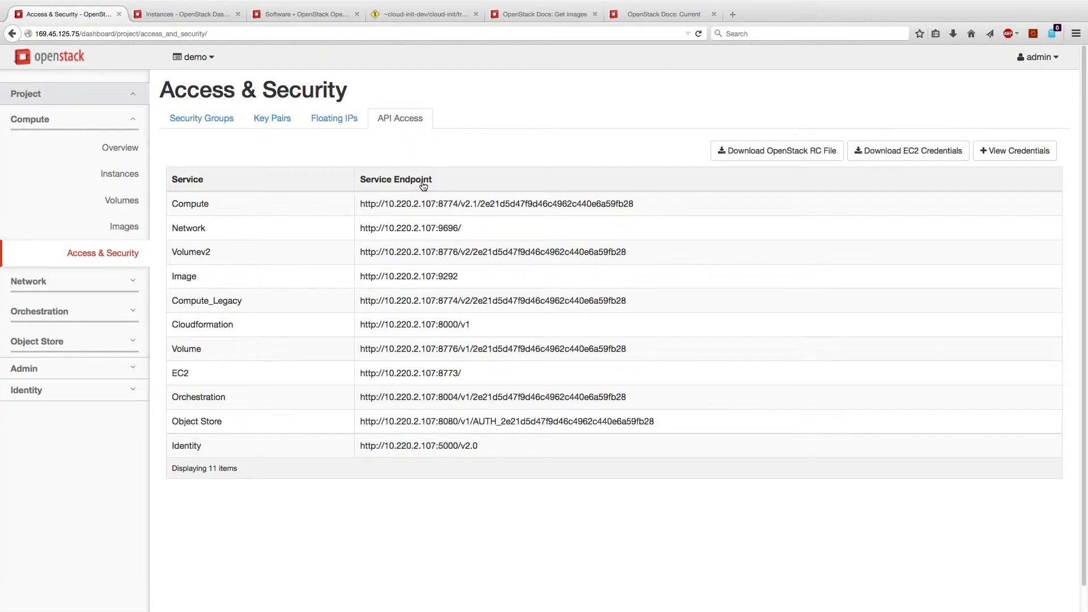
{"action": "left_click", "coordinate": [775, 153]}
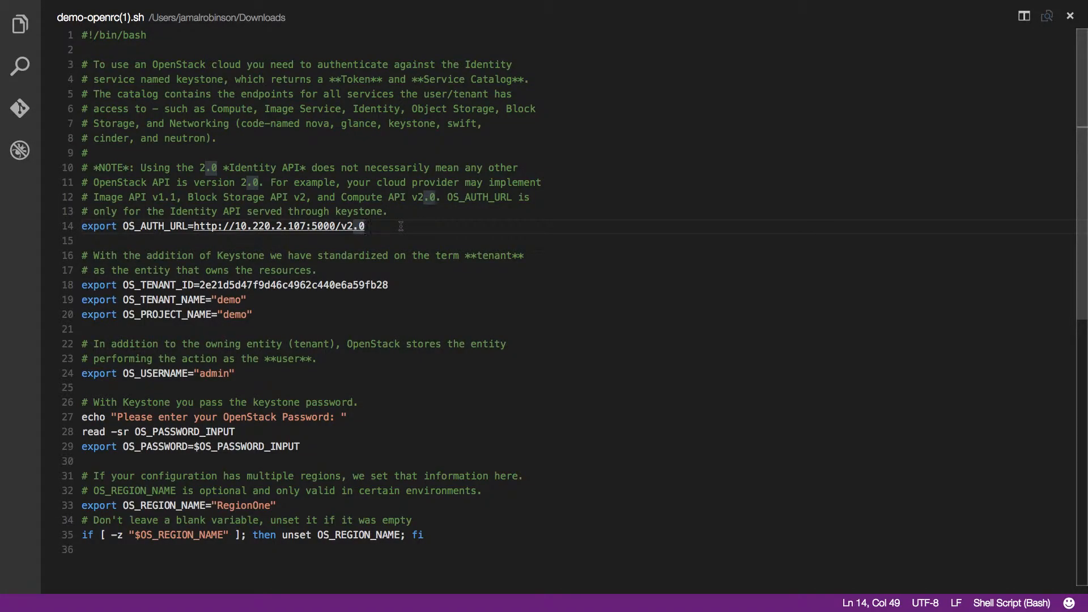
Highlight the OS_AUTH_URL, project name and OS_USERNAME lines in demo-openrc(1).sh
{"action": "left_click_drag", "start_coordinate": [400, 226], "coordinate": [132, 226]}
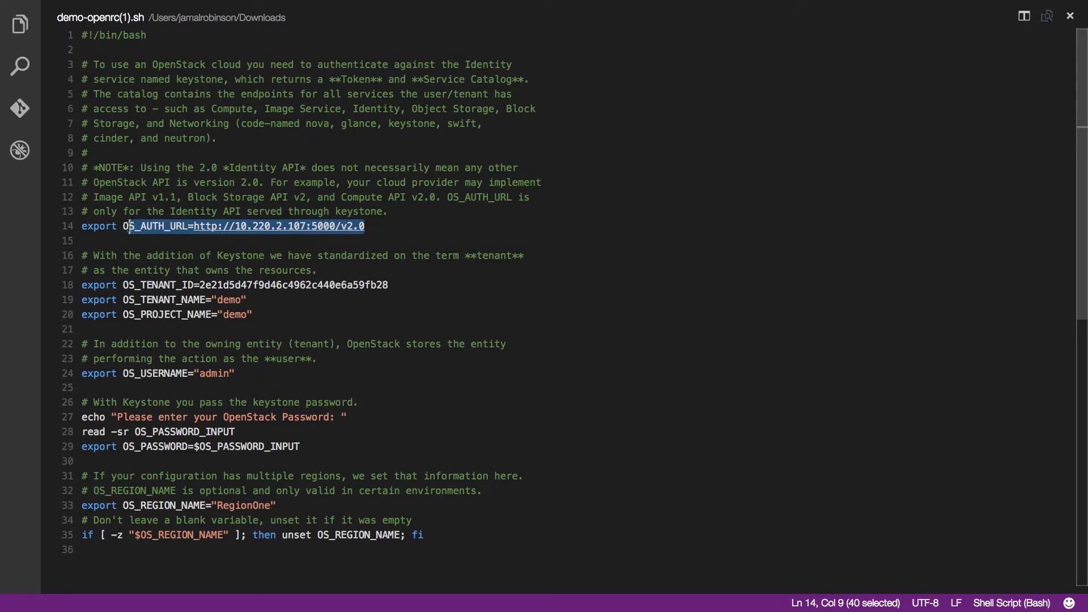
{"action": "left_click", "coordinate": [265, 313]}
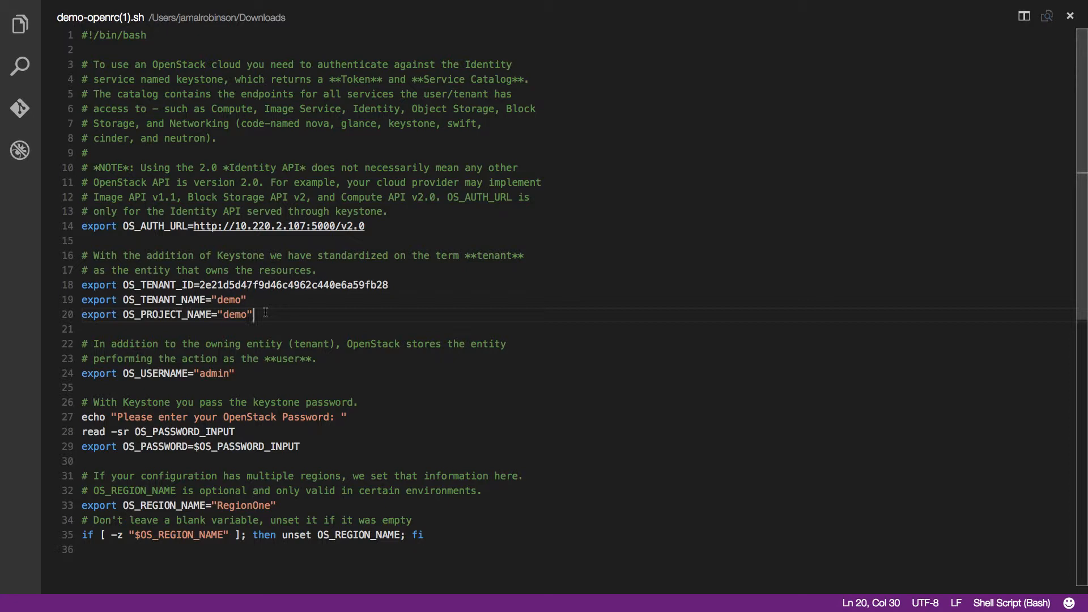
{"action": "left_click", "coordinate": [57, 372]}
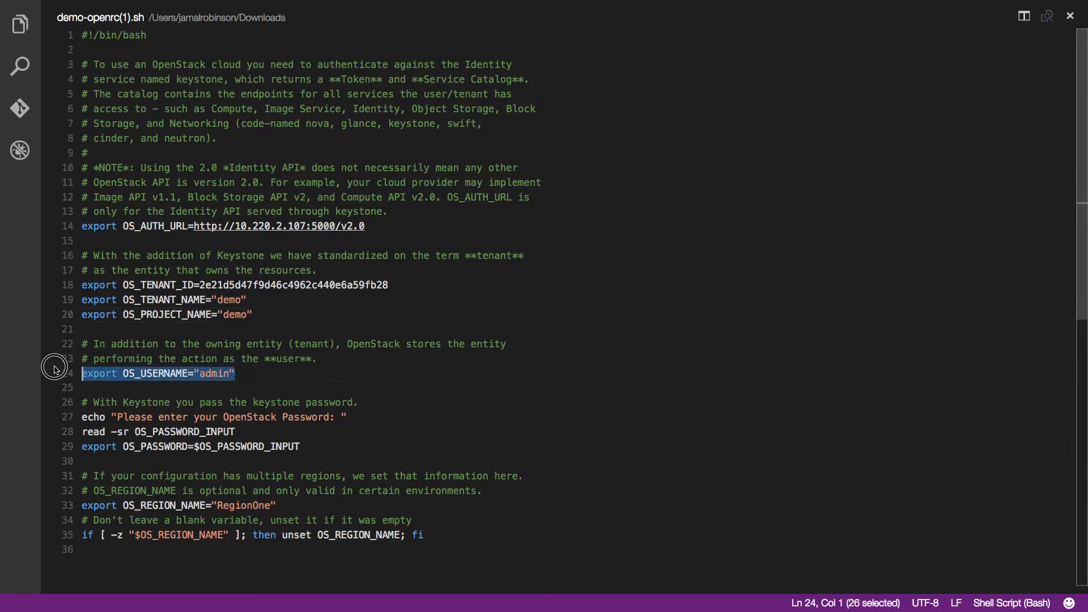
{"action": "left_click", "coordinate": [278, 370]}
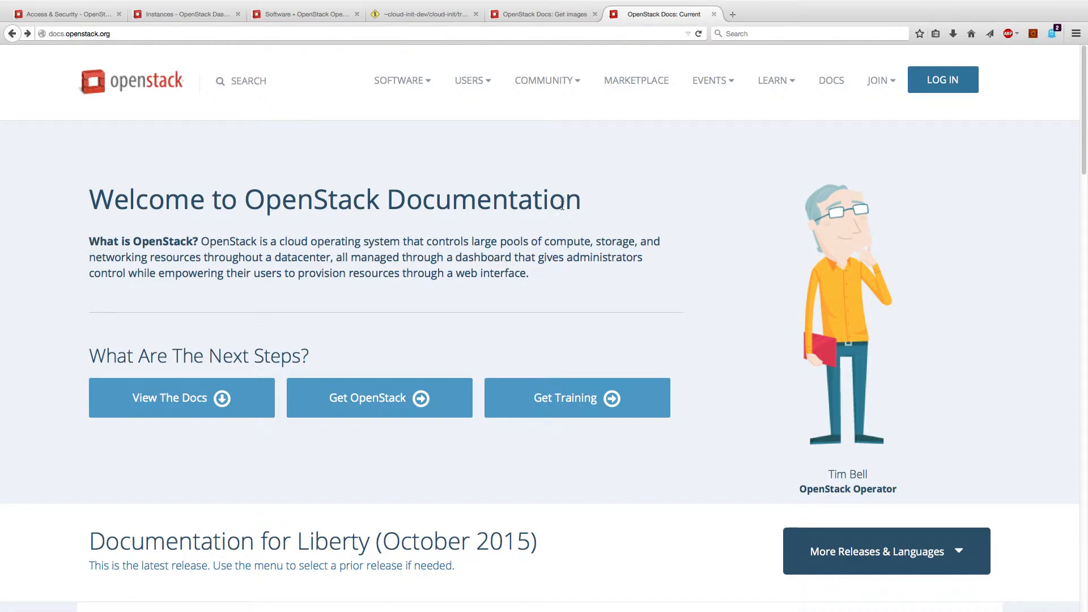
Open the End User Guide's command-line 'Launch instances' page
{"action": "scroll", "coordinate": [562, 204], "scroll_direction": "down", "scroll_amount": 6}
{"action": "left_click", "coordinate": [599, 424]}
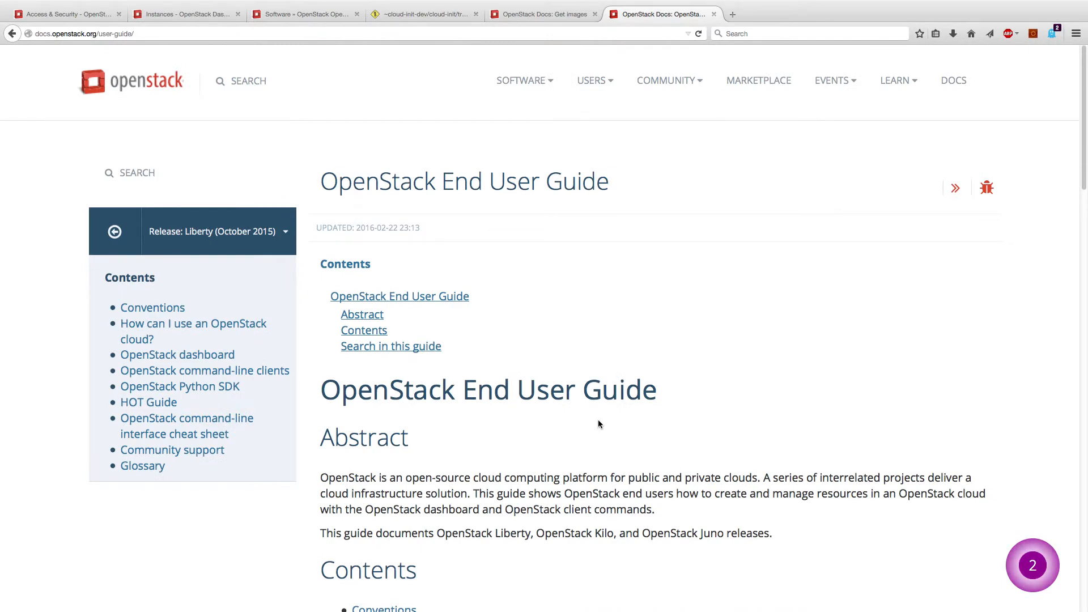
{"action": "scroll", "coordinate": [599, 424], "scroll_direction": "down", "scroll_amount": 7}
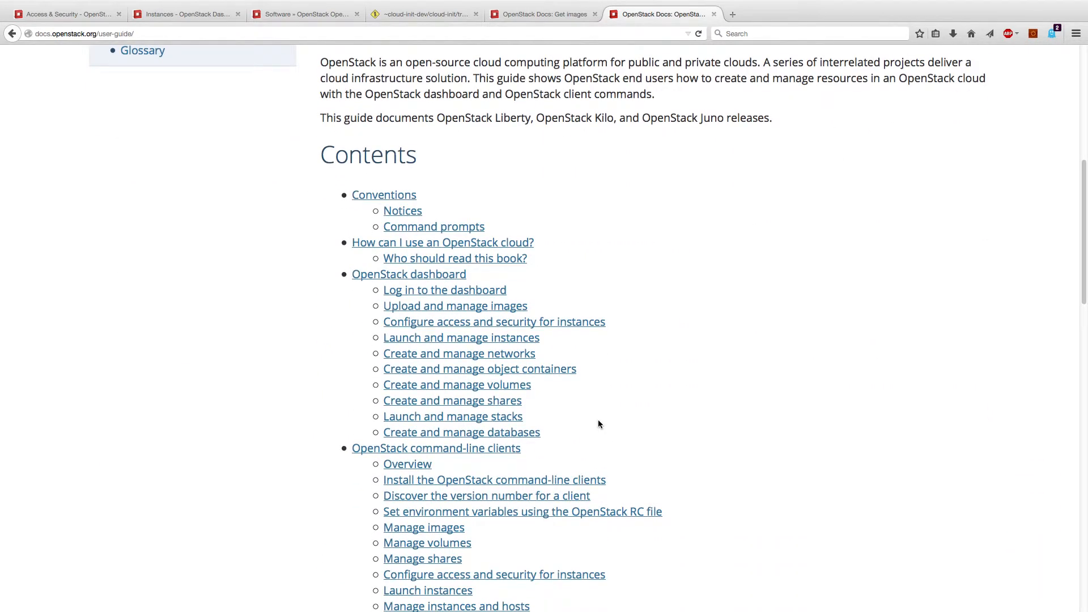
{"action": "scroll", "coordinate": [598, 424], "scroll_direction": "down", "scroll_amount": 1}
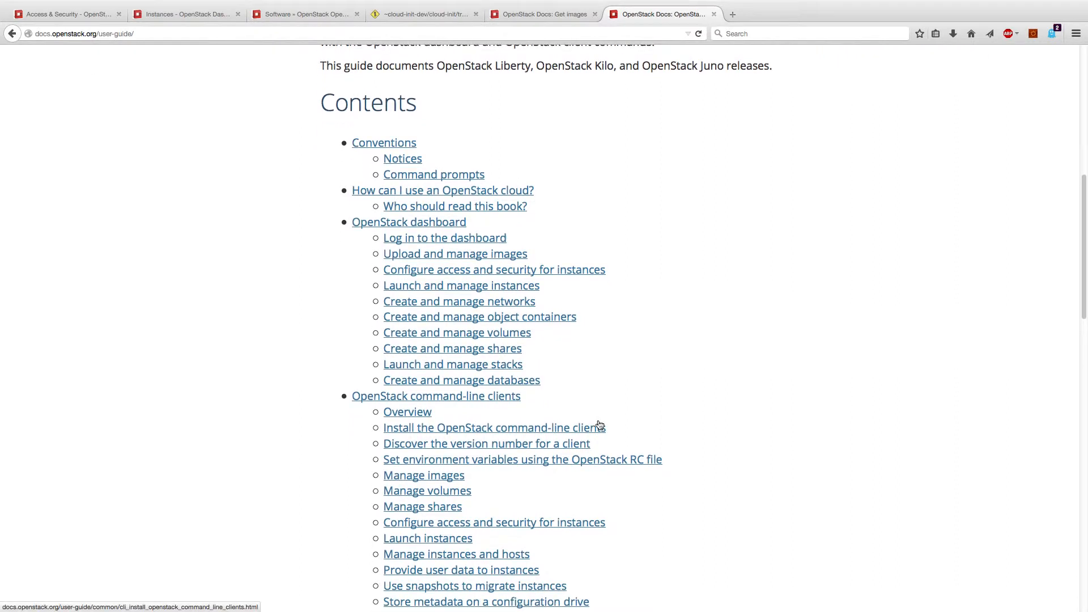
{"action": "scroll", "coordinate": [598, 424], "scroll_direction": "down", "scroll_amount": 1}
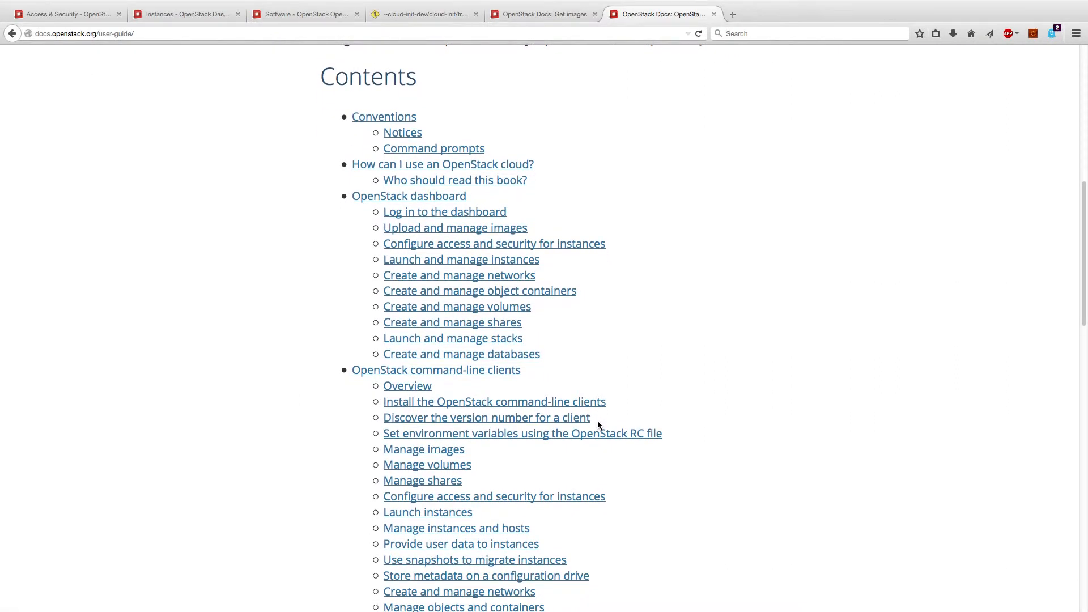
{"action": "left_click", "coordinate": [460, 514]}
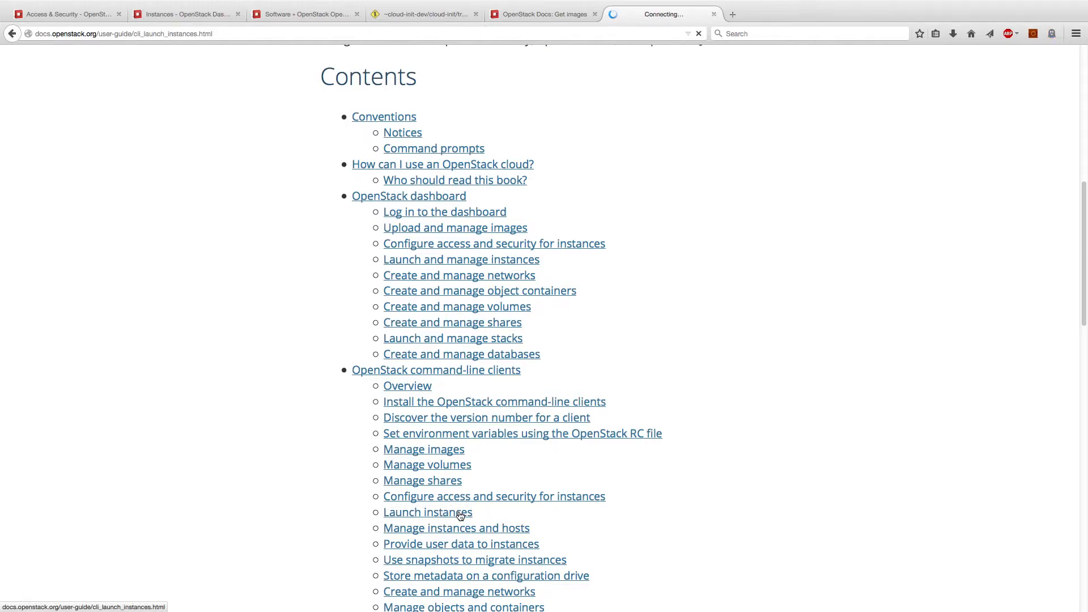
Read through the parameter-gathering steps, briefly highlighting 'nova' in the flavor-list command
{"action": "scroll", "coordinate": [483, 434], "scroll_direction": "down", "scroll_amount": 13}
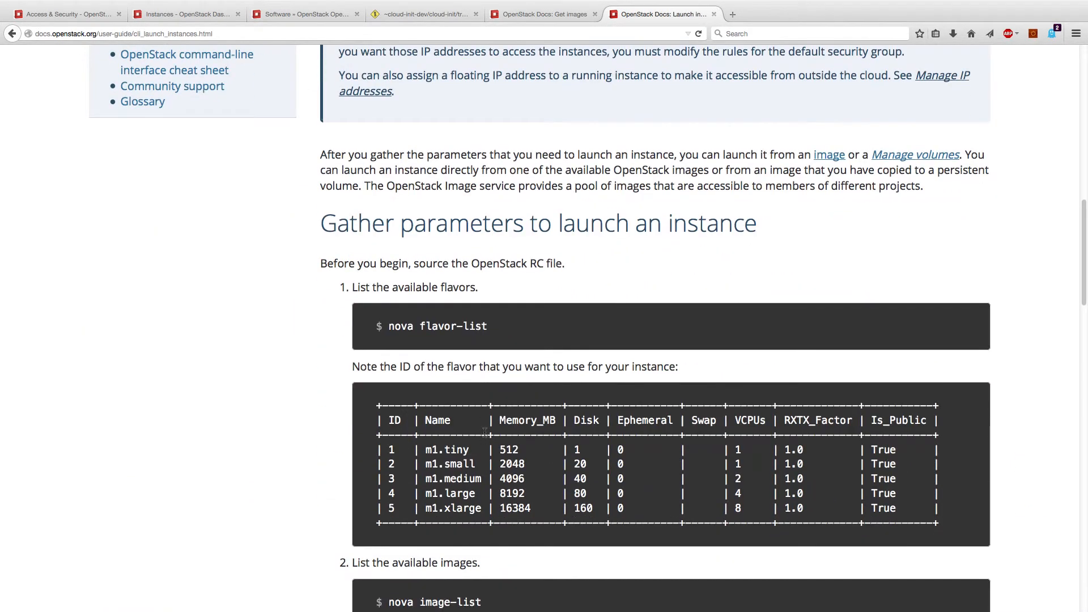
{"action": "scroll", "coordinate": [485, 433], "scroll_direction": "down", "scroll_amount": 5}
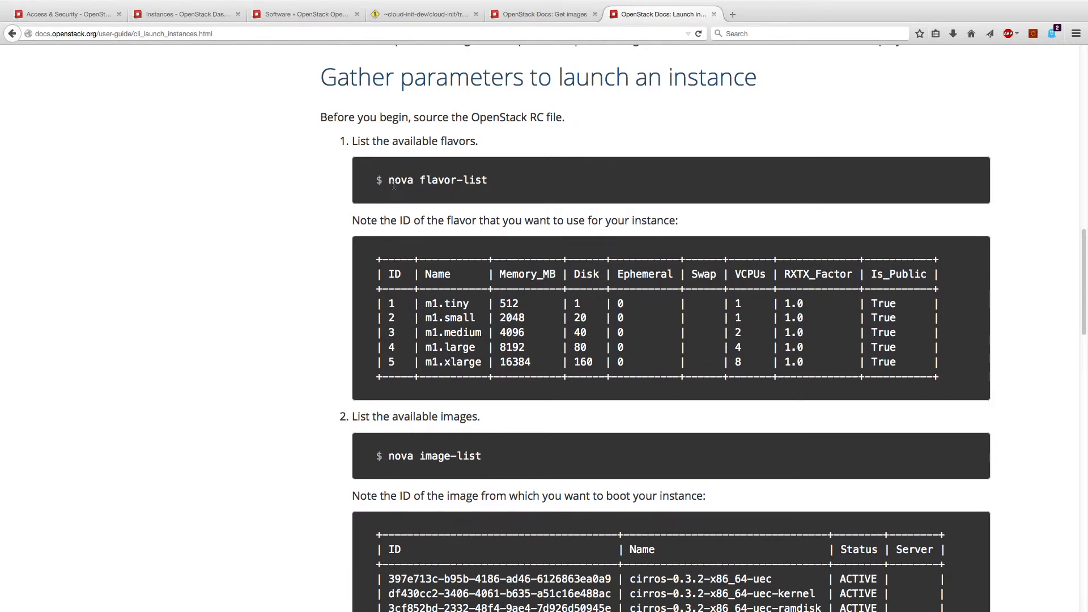
{"action": "left_click_drag", "start_coordinate": [388, 180], "coordinate": [414, 179]}
{"action": "left_click", "coordinate": [547, 224]}
{"action": "scroll", "coordinate": [483, 282], "scroll_direction": "down", "scroll_amount": 3}
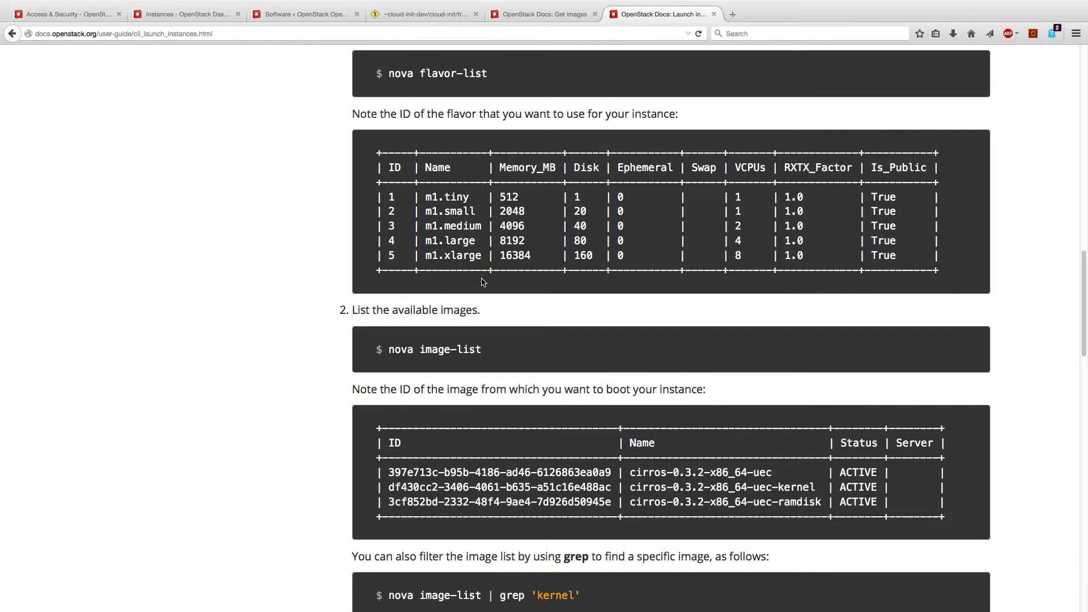
{"action": "scroll", "coordinate": [483, 282], "scroll_direction": "down", "scroll_amount": 6}
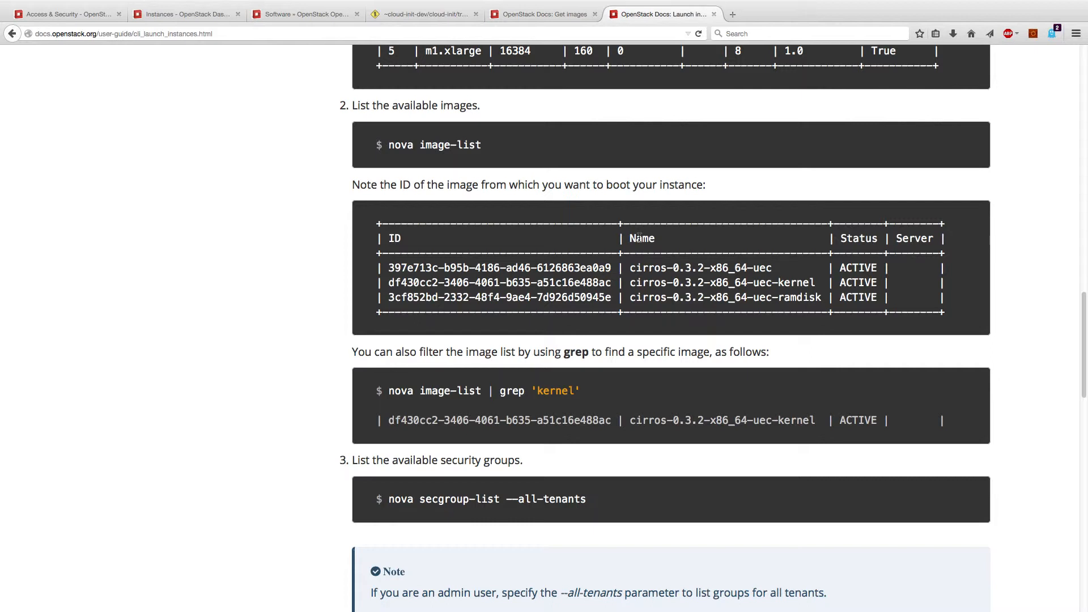
{"action": "scroll", "coordinate": [638, 238], "scroll_direction": "down", "scroll_amount": 9}
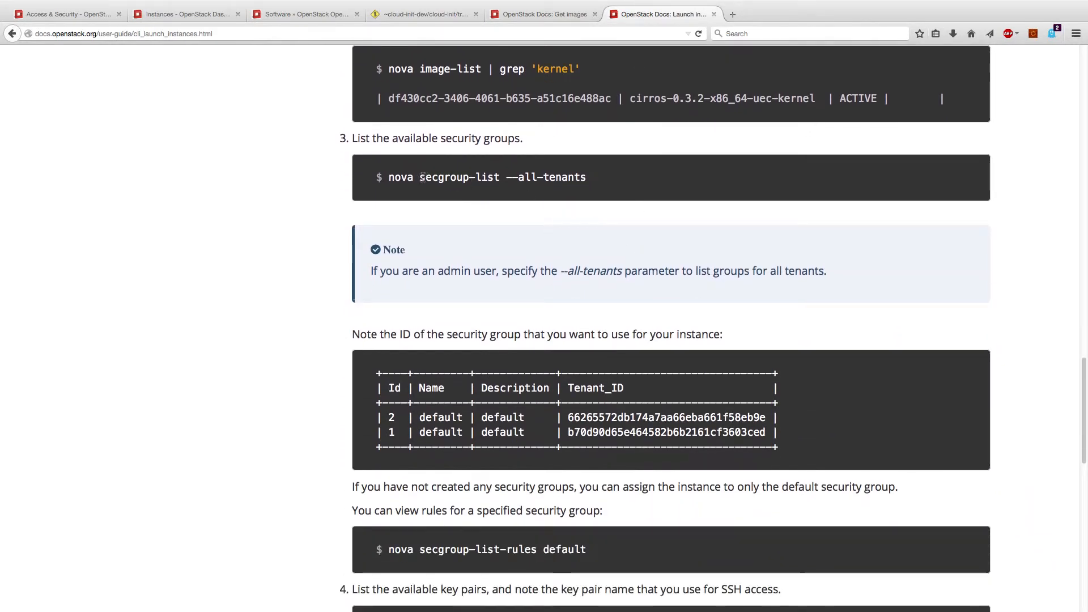
{"action": "scroll", "coordinate": [627, 210], "scroll_direction": "down", "scroll_amount": 7}
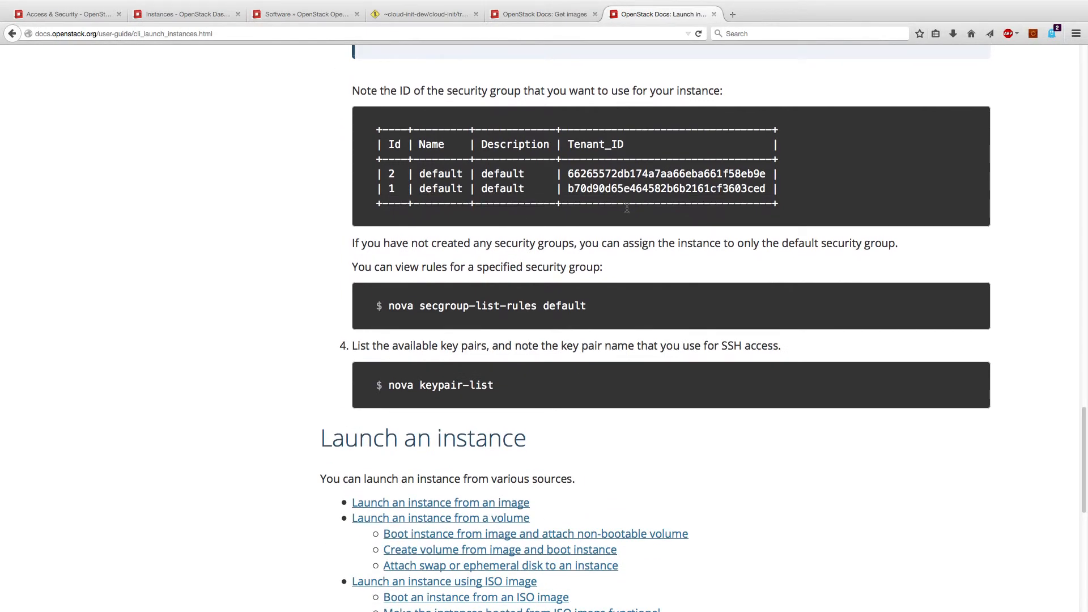
{"action": "scroll", "coordinate": [626, 208], "scroll_direction": "down", "scroll_amount": 6}
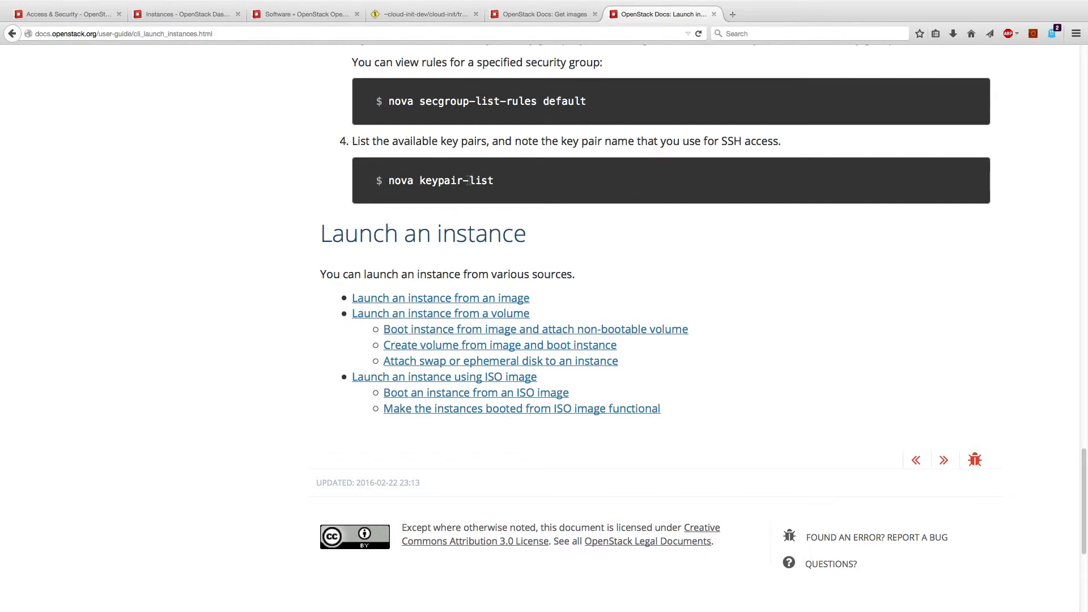
Open 'Launch an instance from an image' and scroll to the nova boot myCirrosServer example
{"action": "left_click", "coordinate": [426, 298]}
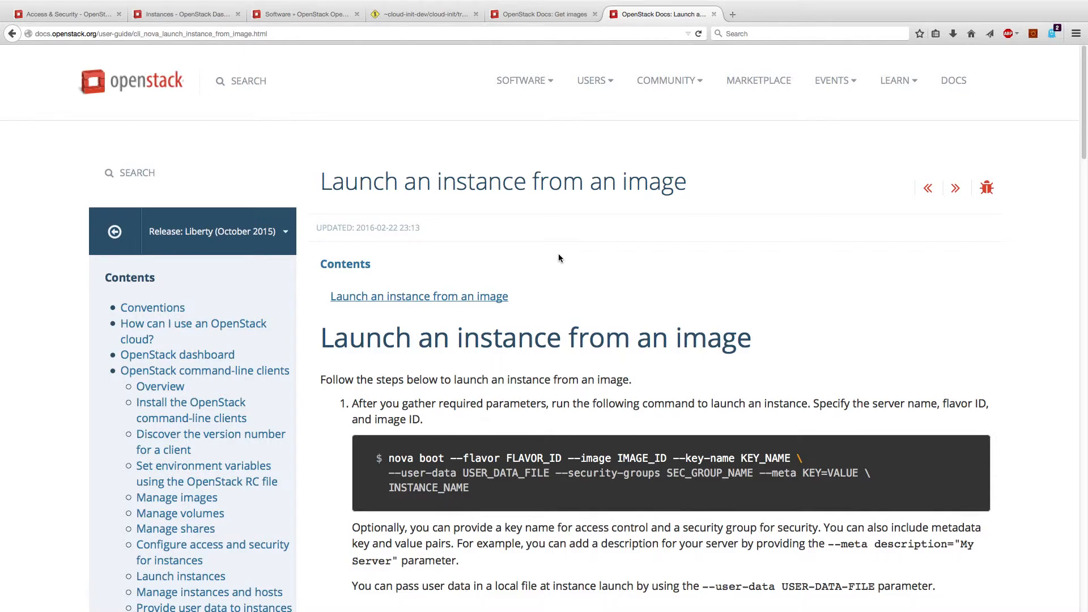
{"action": "scroll", "coordinate": [558, 258], "scroll_direction": "down", "scroll_amount": 13}
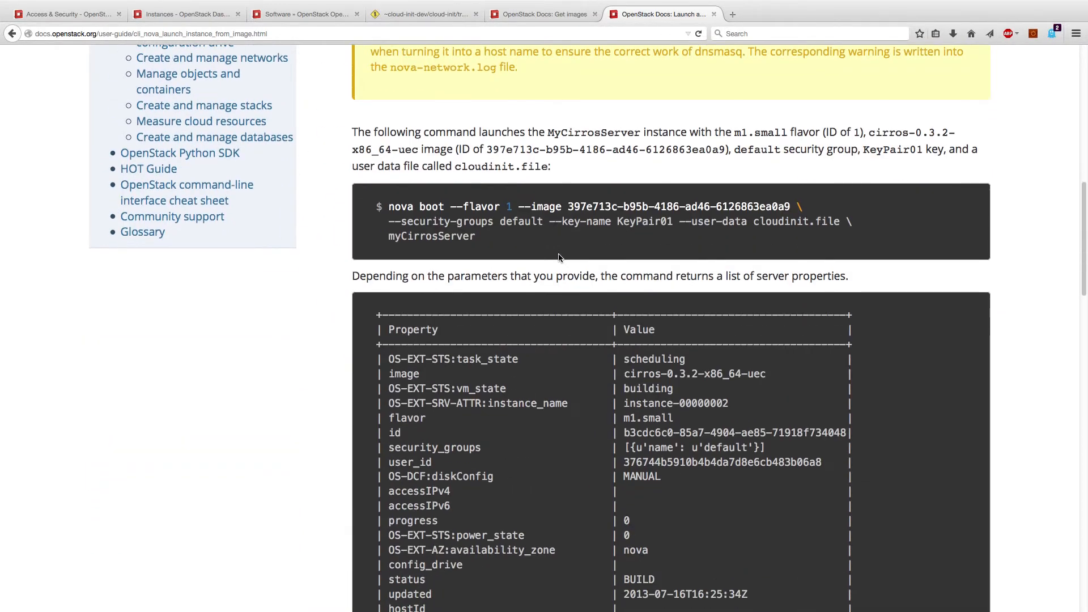
{"action": "scroll", "coordinate": [559, 258], "scroll_direction": "down", "scroll_amount": 2}
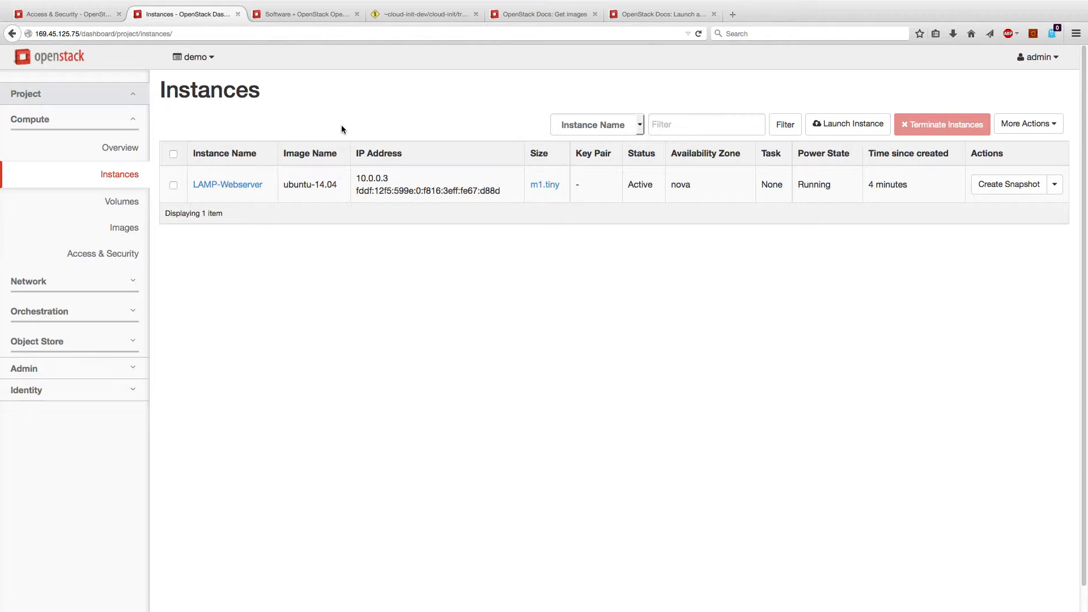
Create volume-test, a 2 GB volume described 'This is a test volume.'
{"action": "left_click", "coordinate": [123, 206]}
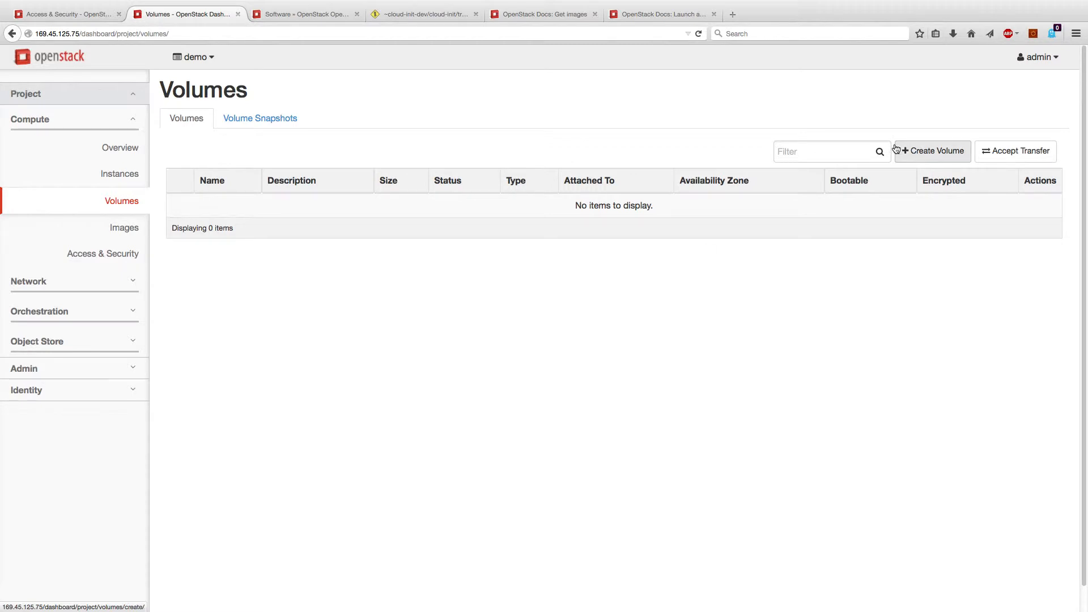
{"action": "left_click", "coordinate": [927, 150]}
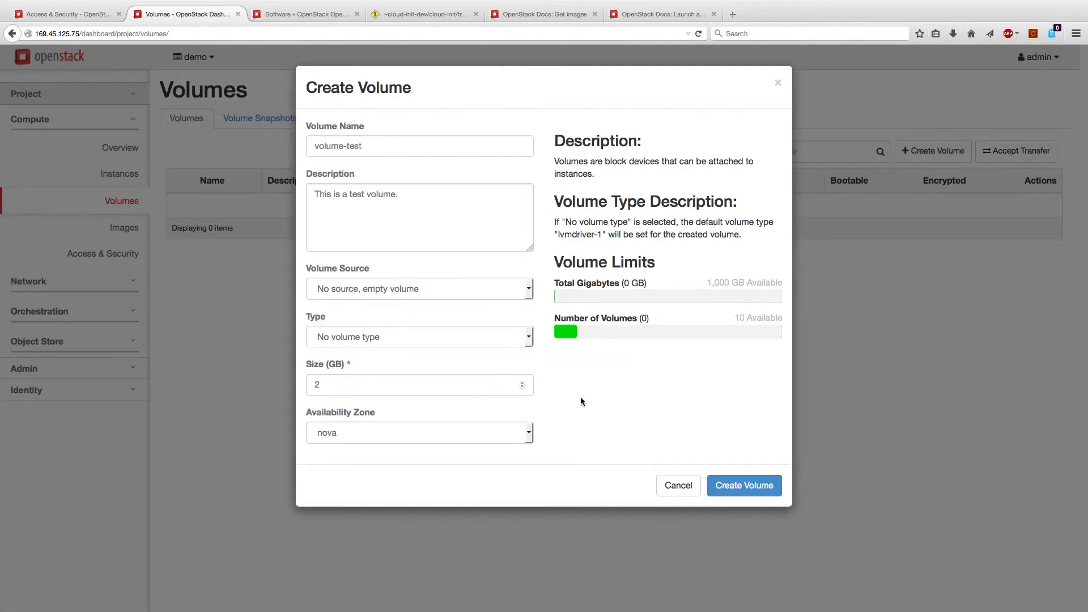
{"action": "left_click", "coordinate": [738, 487]}
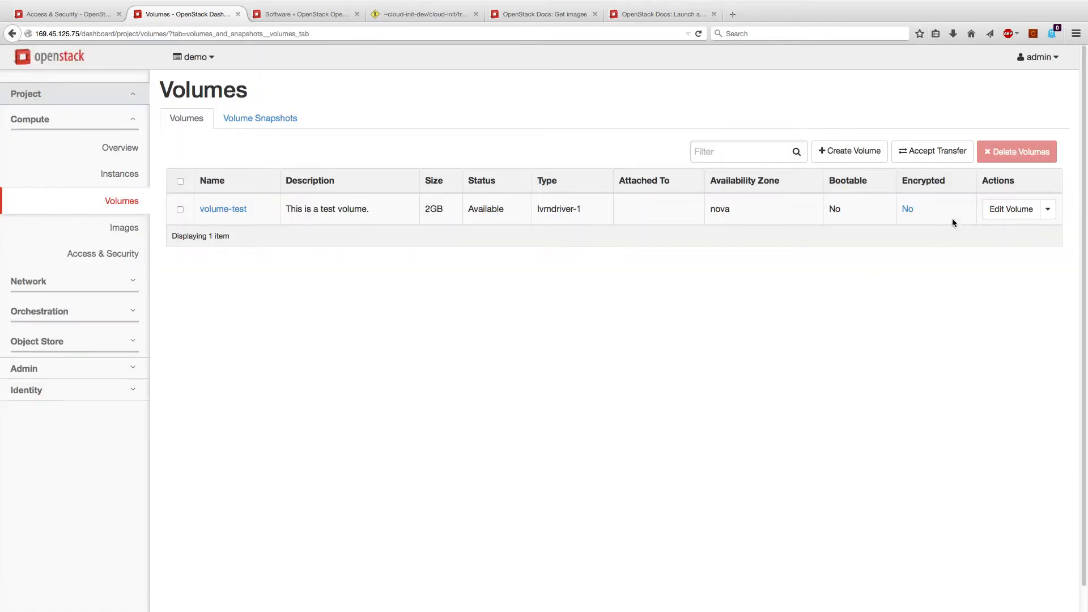
Attach volume-test to test-vm through Manage Attachments and highlight its /dev/vdb device
{"action": "left_click", "coordinate": [1047, 209]}
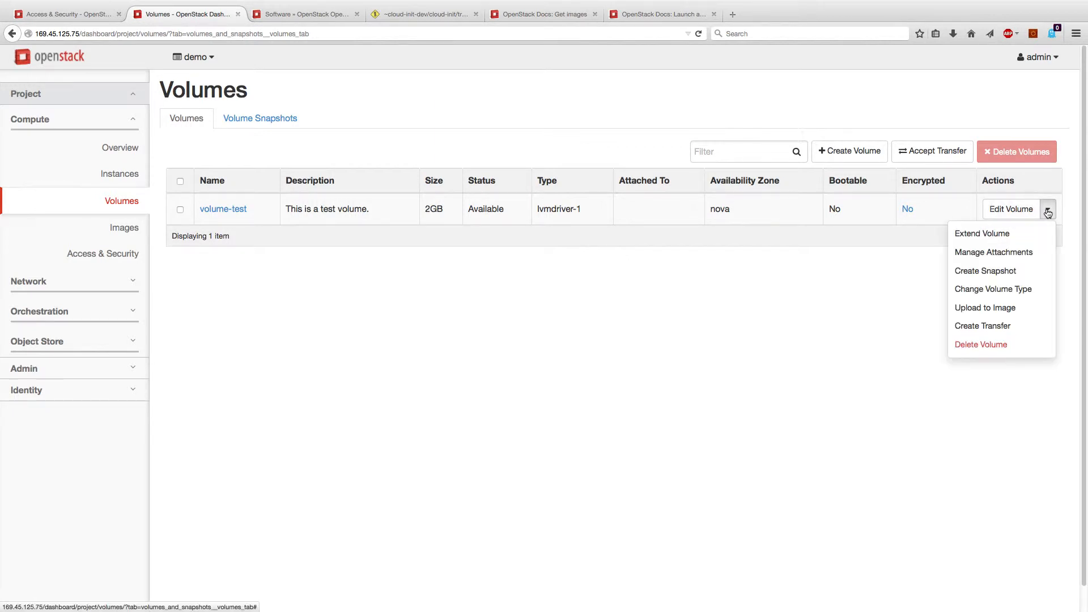
{"action": "left_click", "coordinate": [1029, 252]}
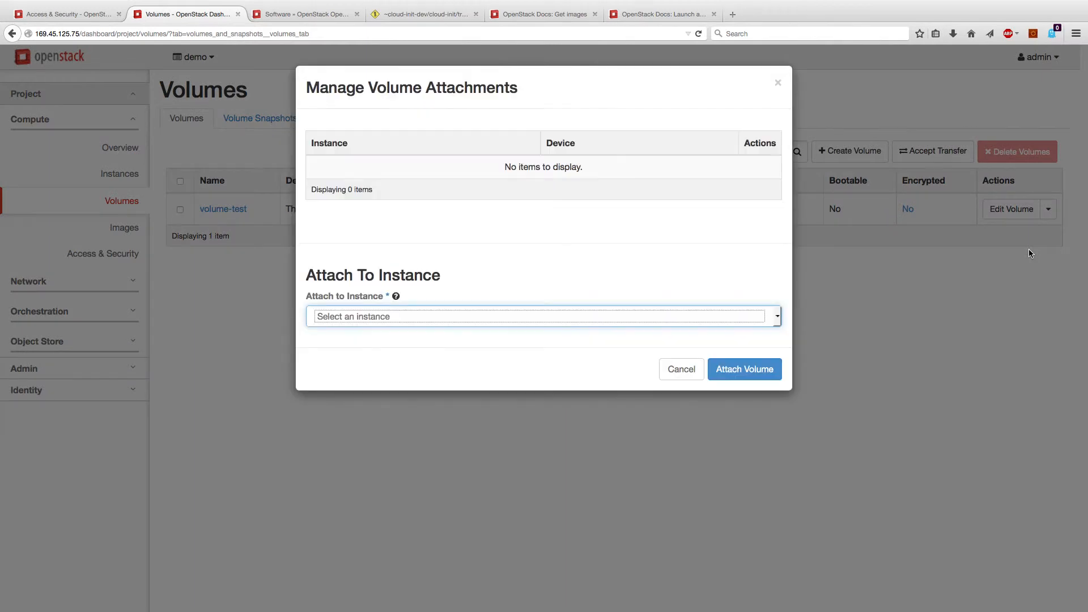
{"action": "left_click", "coordinate": [606, 316]}
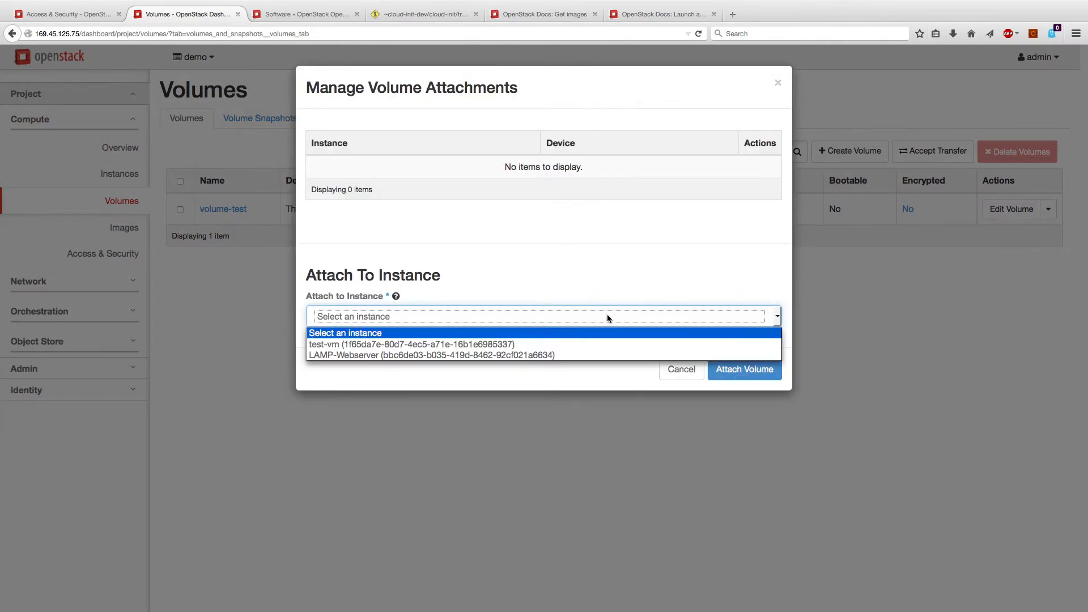
{"action": "left_click", "coordinate": [629, 343]}
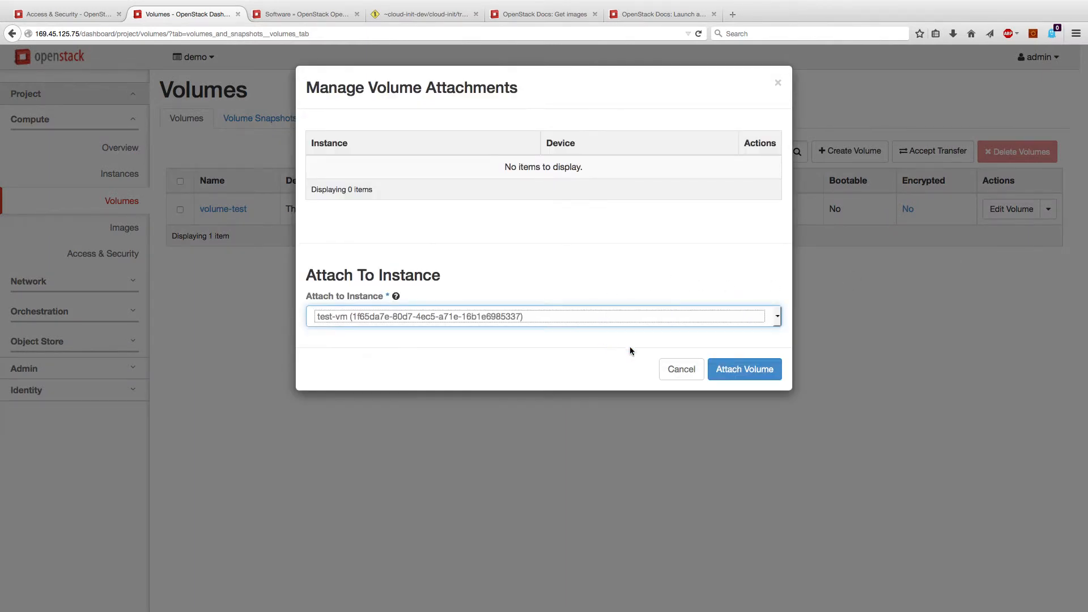
{"action": "left_click", "coordinate": [739, 369]}
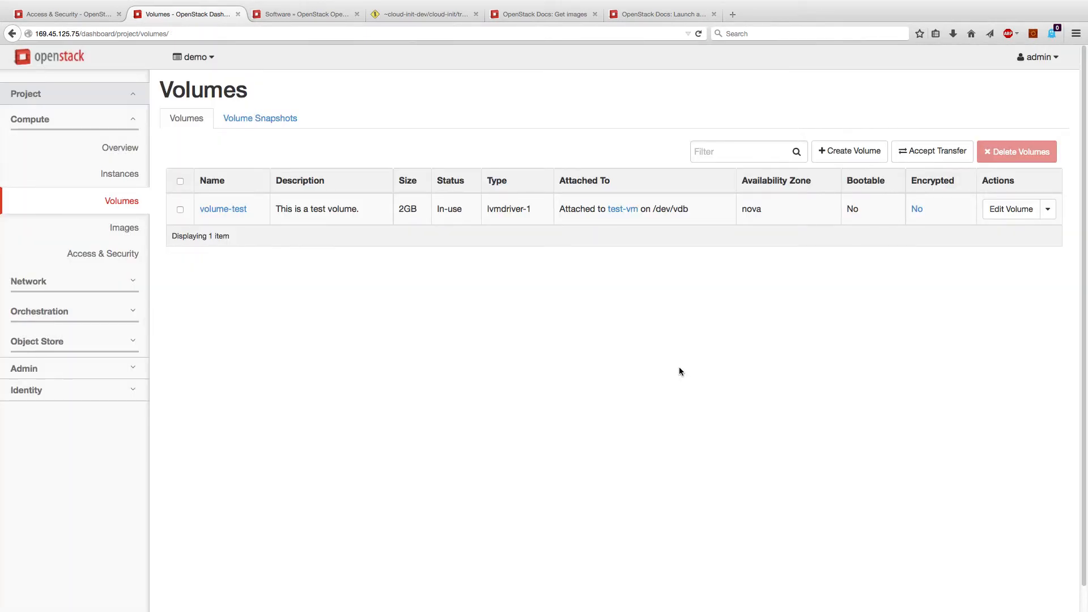
{"action": "left_click_drag", "start_coordinate": [653, 210], "coordinate": [688, 209]}
Force-create snapshot backup-volume of volume-test, described 'This is me backing up my volume.'
{"action": "left_click", "coordinate": [264, 338]}
{"action": "left_click", "coordinate": [1045, 209]}
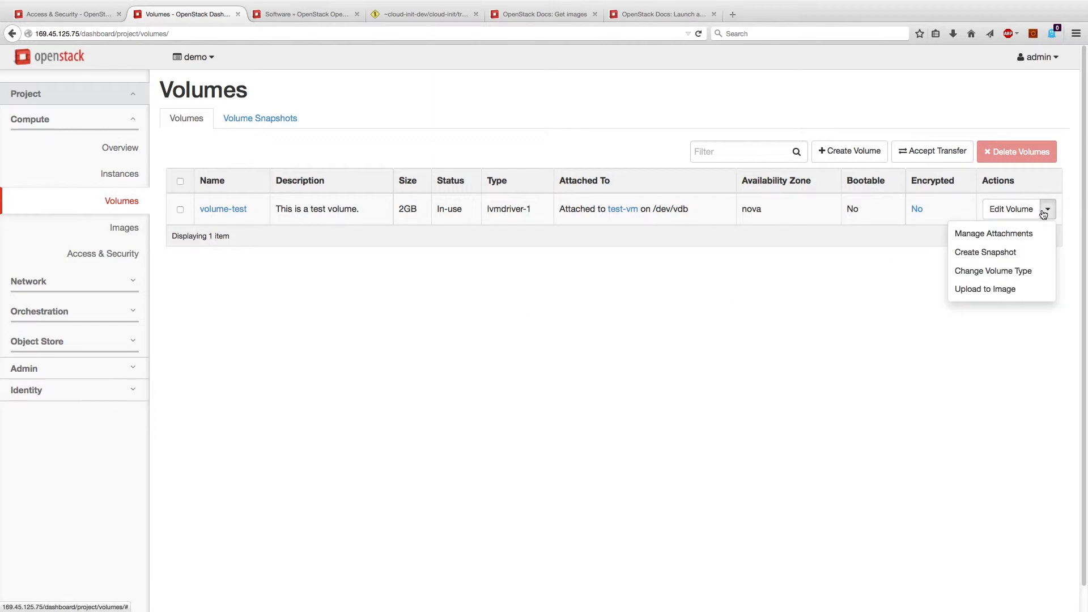
{"action": "left_click", "coordinate": [1014, 252]}
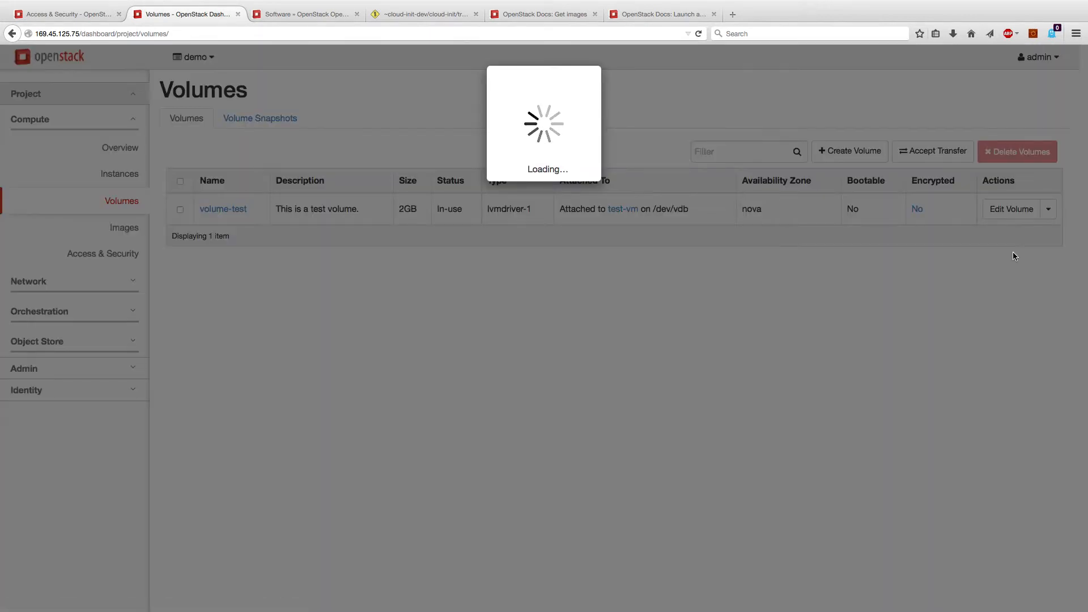
{"action": "type", "text": "backup-volume"}
{"action": "key", "text": "Tab"}
{"action": "type", "text": "This is me backing up my volume."}
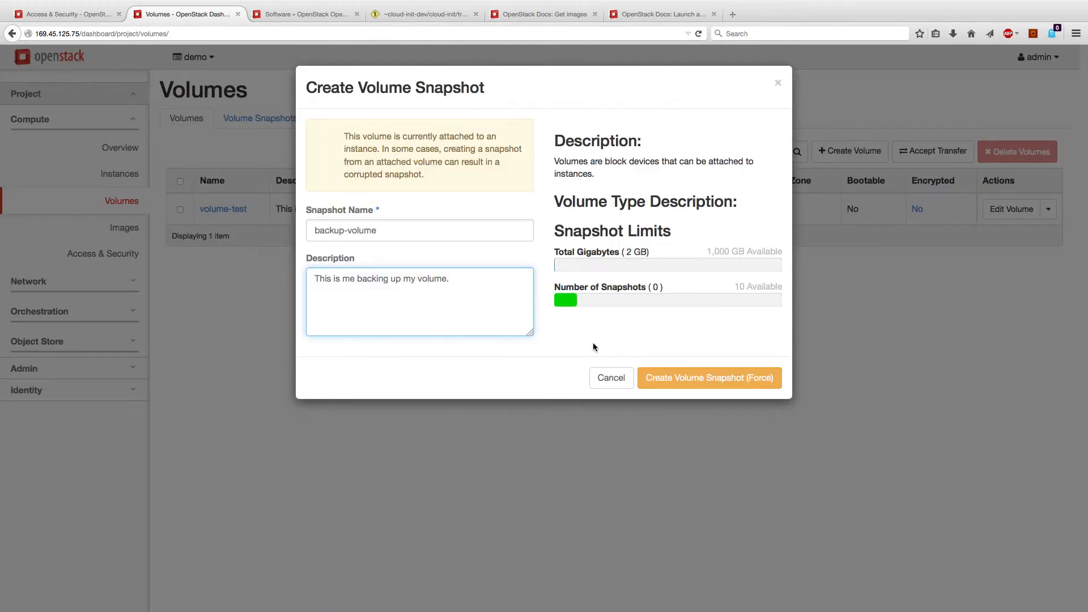
{"action": "left_click", "coordinate": [686, 379]}
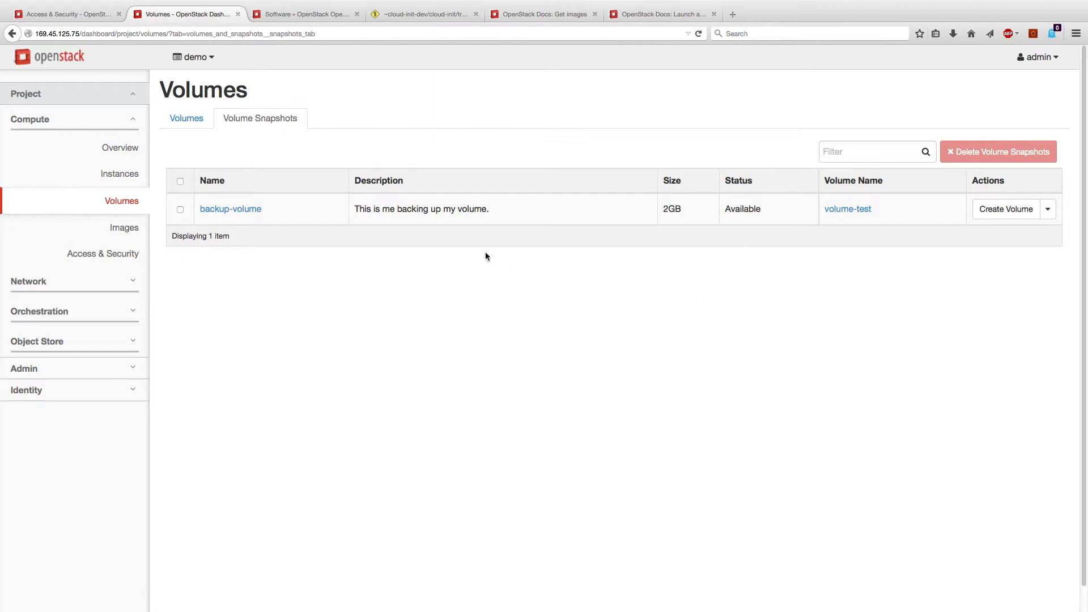
Browse the project's and public images, then open the Create Image form
{"action": "left_click", "coordinate": [128, 228]}
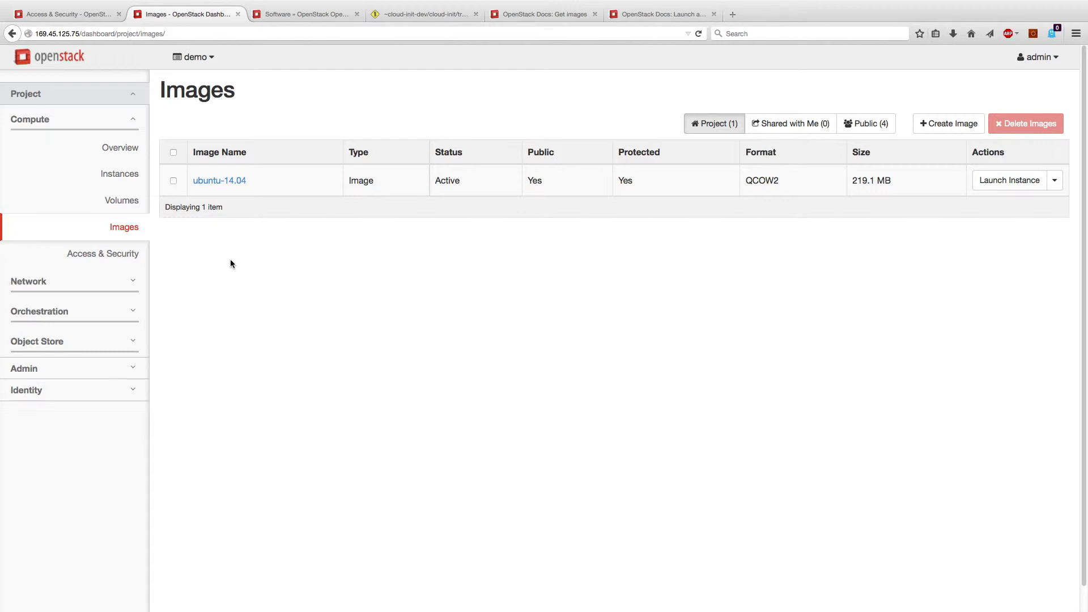
{"action": "left_click", "coordinate": [881, 124]}
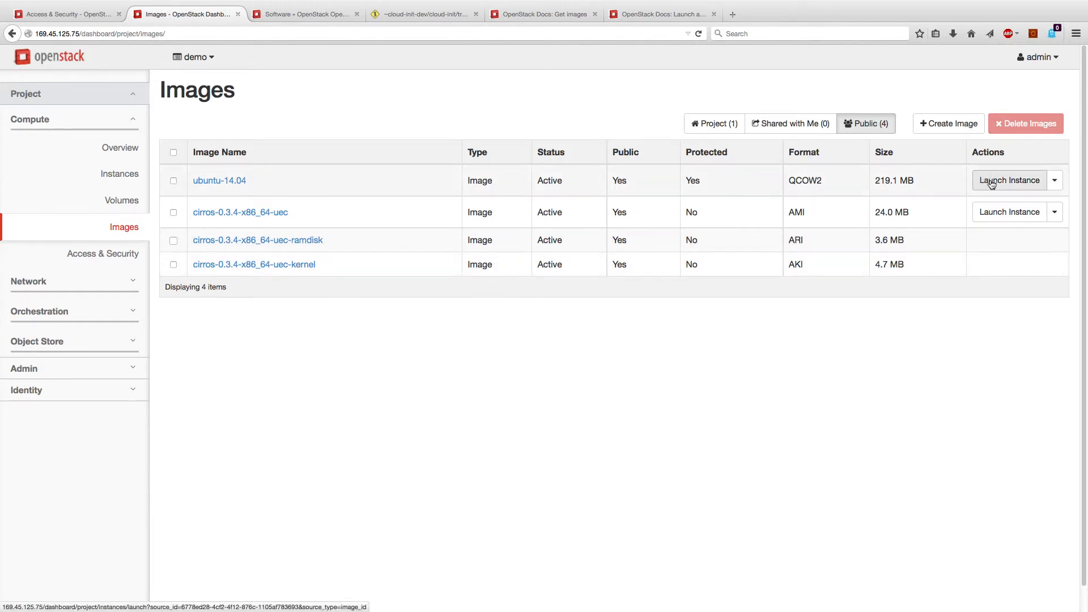
{"action": "left_click", "coordinate": [951, 131]}
{"action": "left_click", "coordinate": [409, 286]}
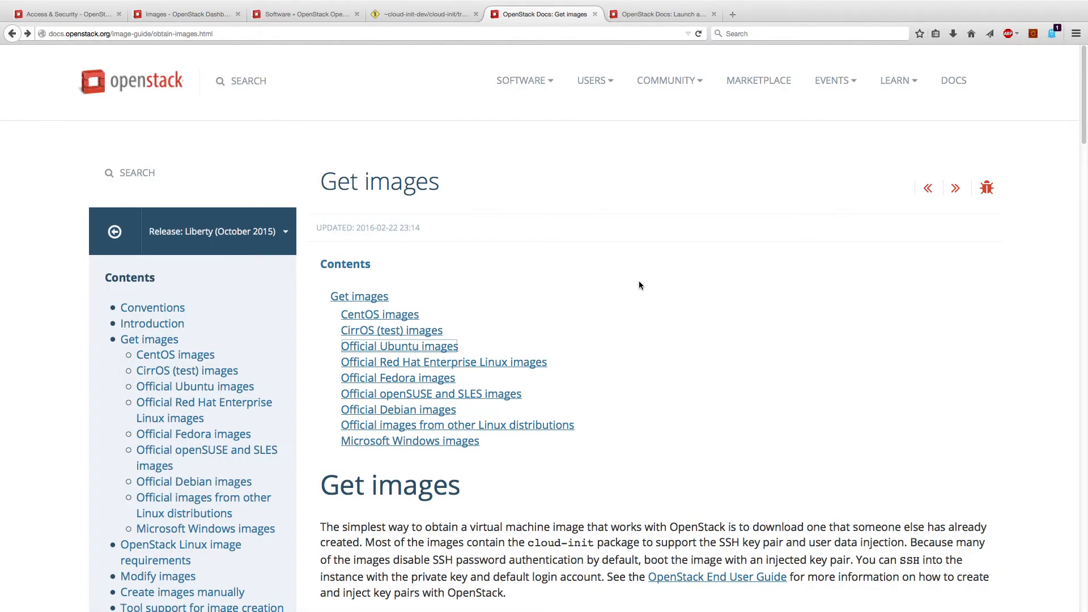
Copy the link to CentOS-7-x86_64-GenericCloud-1503.qcow2 from the CentOS 7 image index, then return to the dashboard
{"action": "left_click", "coordinate": [393, 317]}
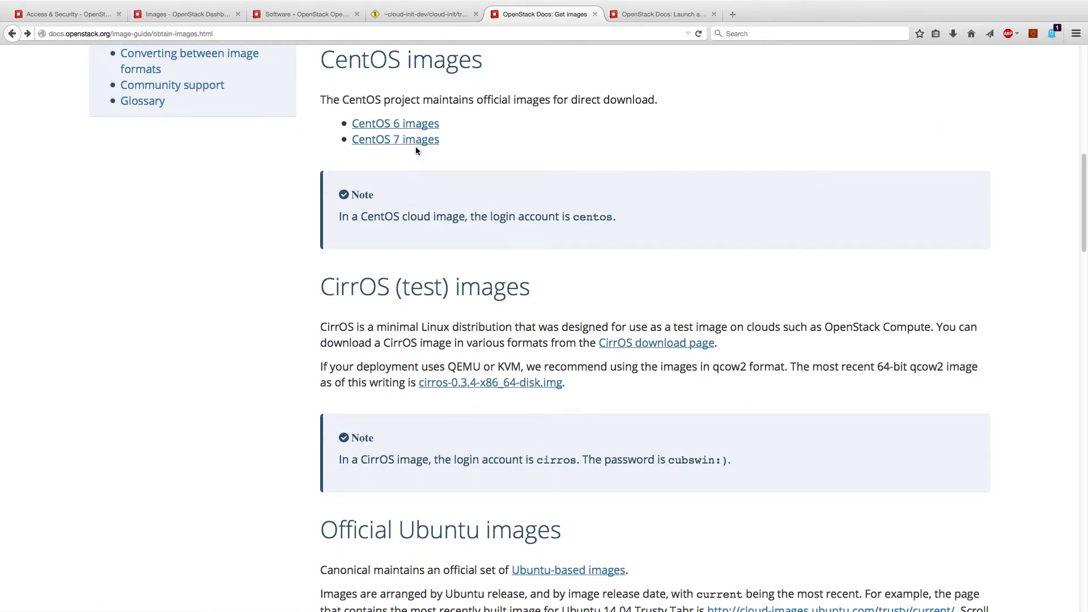
{"action": "left_click", "coordinate": [416, 149]}
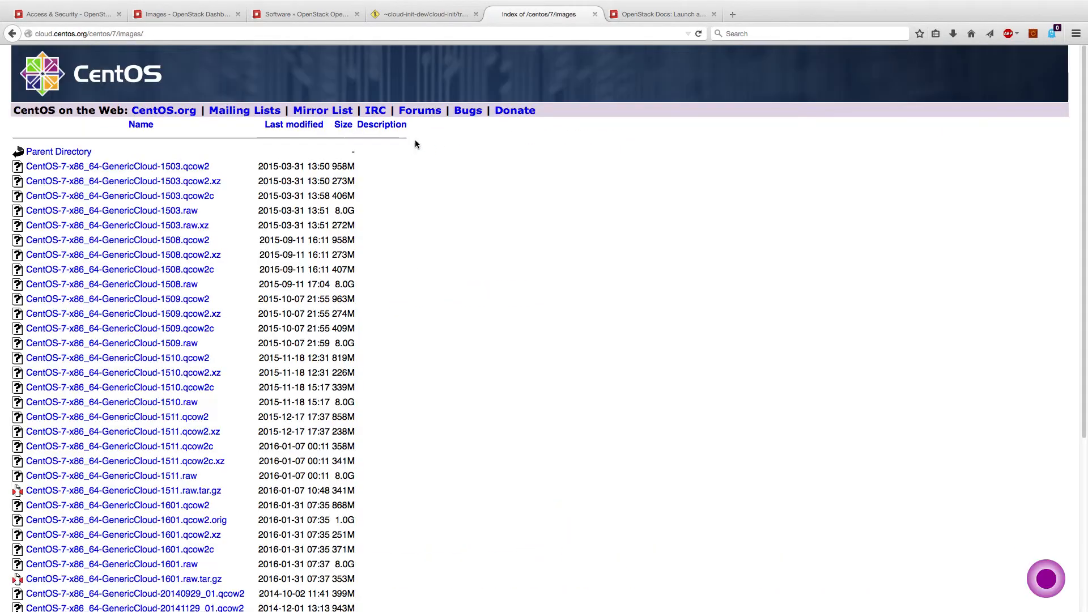
{"action": "right_click", "coordinate": [168, 169]}
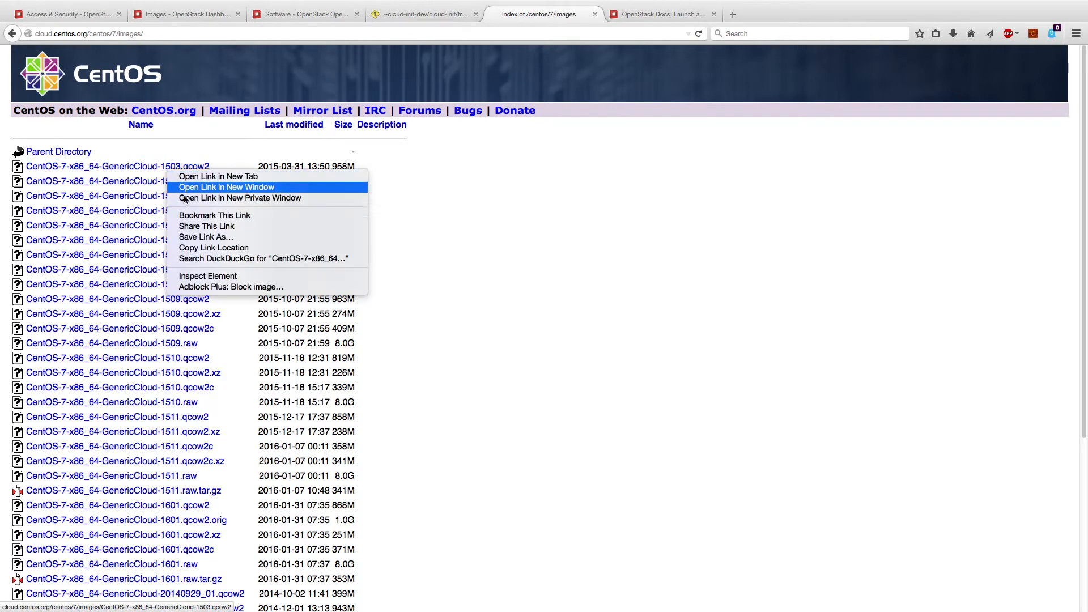
{"action": "left_click", "coordinate": [204, 247]}
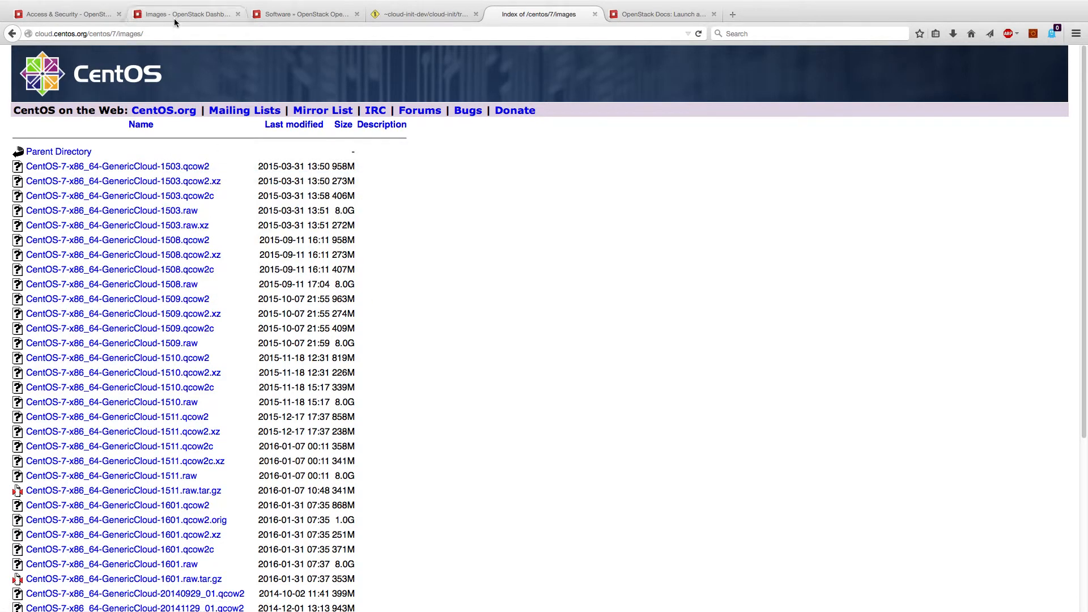
{"action": "left_click", "coordinate": [85, 16]}
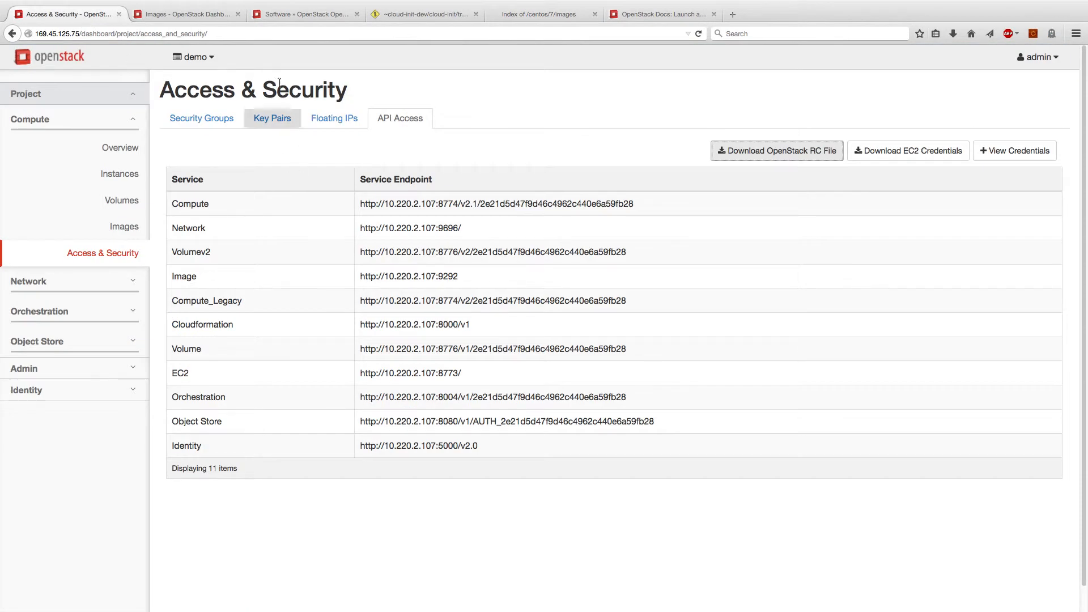
Paste the copied CentOS URL as the image location and set the format to QCOW2
{"action": "left_click", "coordinate": [205, 17]}
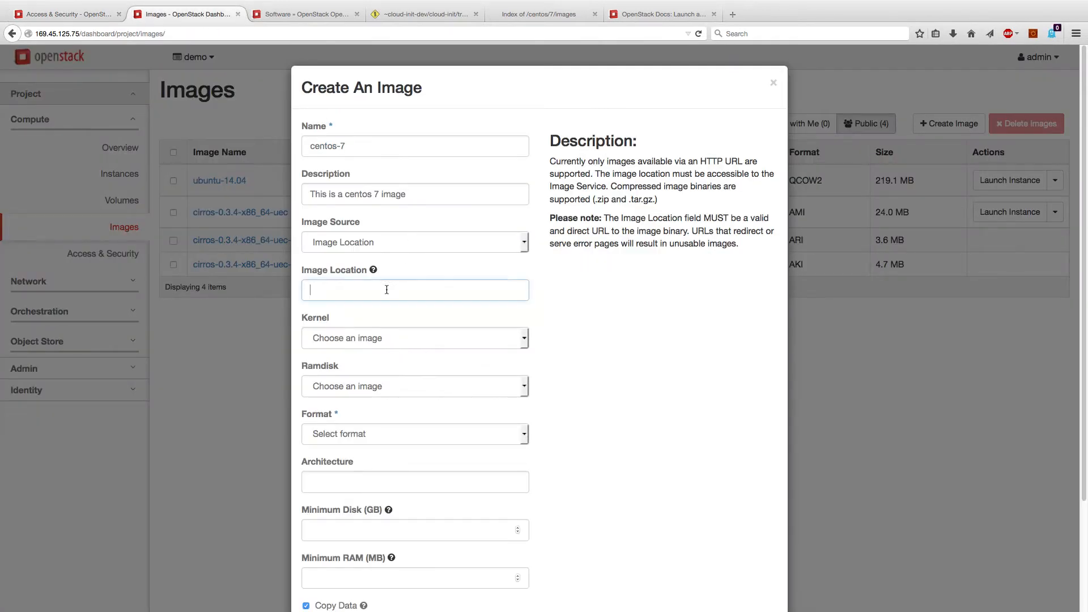
{"action": "key", "text": "super+v"}
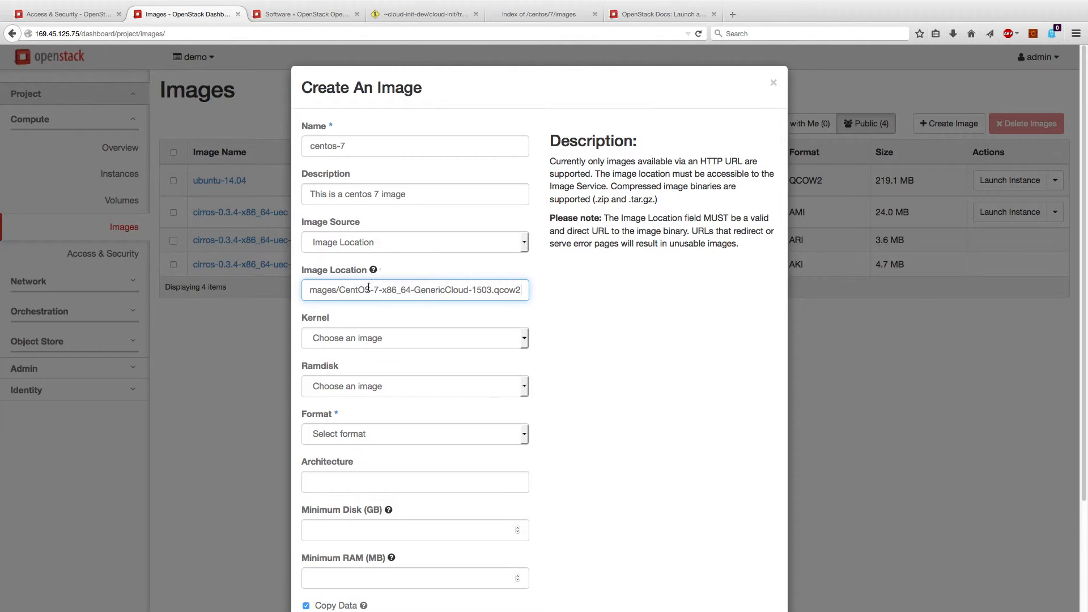
{"action": "left_click", "coordinate": [371, 243]}
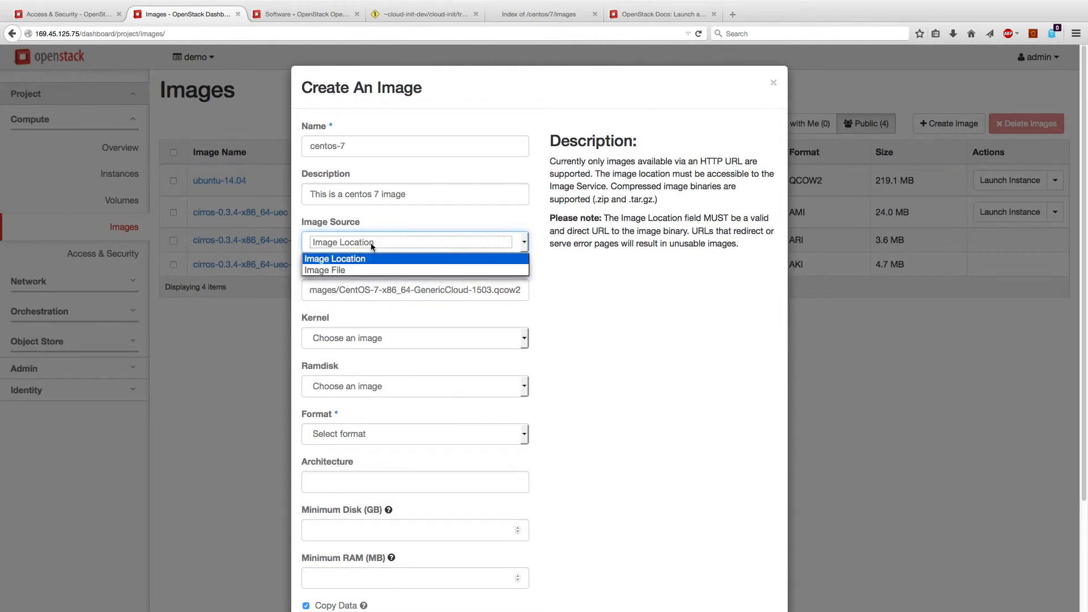
{"action": "left_click", "coordinate": [371, 244]}
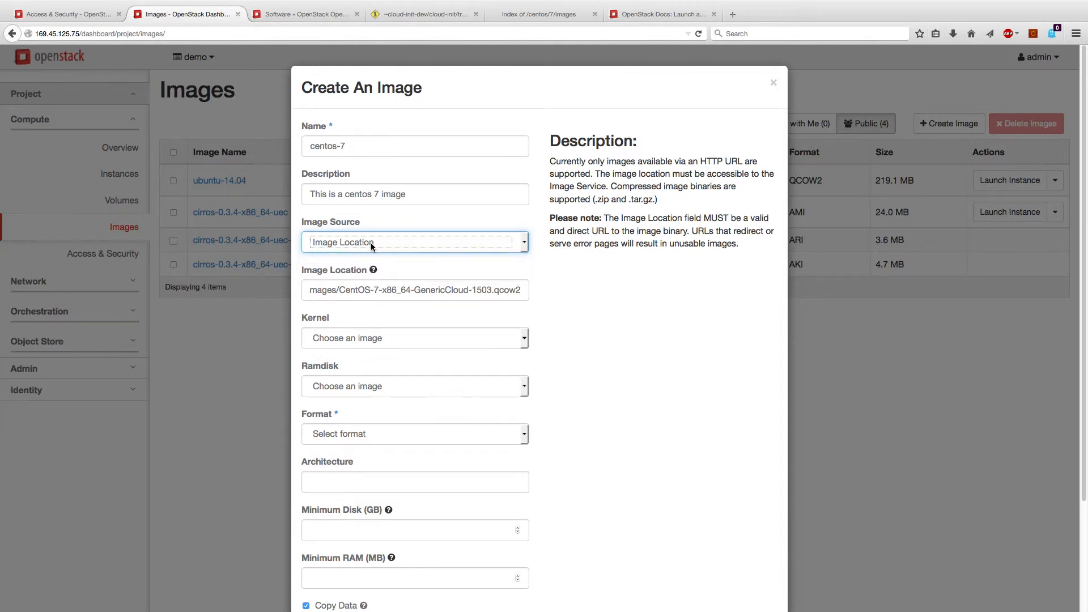
{"action": "left_click", "coordinate": [367, 433]}
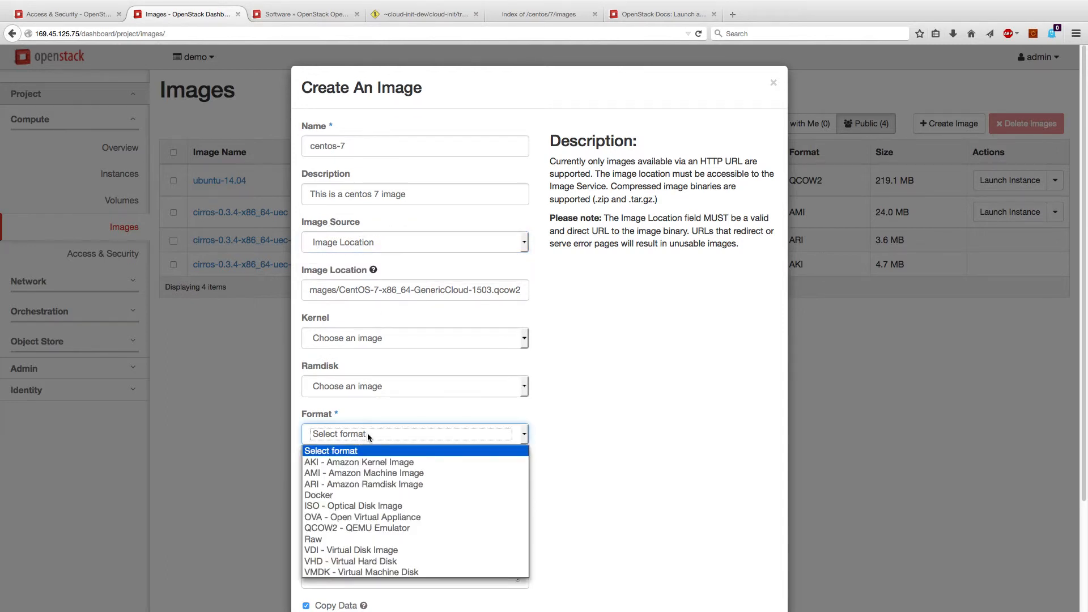
{"action": "left_click", "coordinate": [364, 529]}
Make the centos-7 image public and protected and create it
{"action": "left_click", "coordinate": [362, 483]}
{"action": "scroll", "coordinate": [362, 482], "scroll_direction": "down", "scroll_amount": 2}
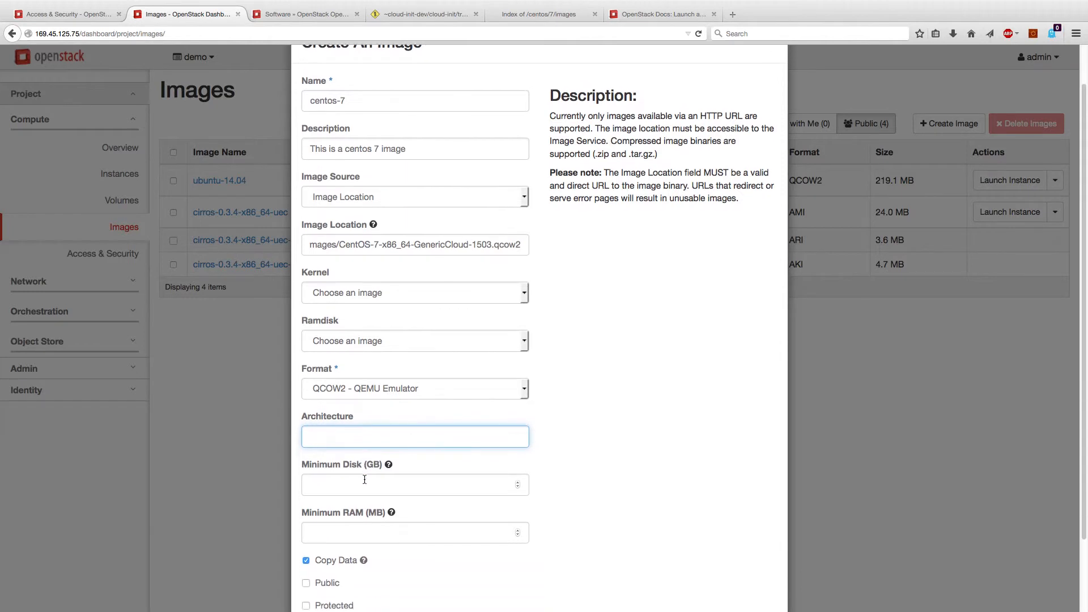
{"action": "left_click", "coordinate": [364, 480]}
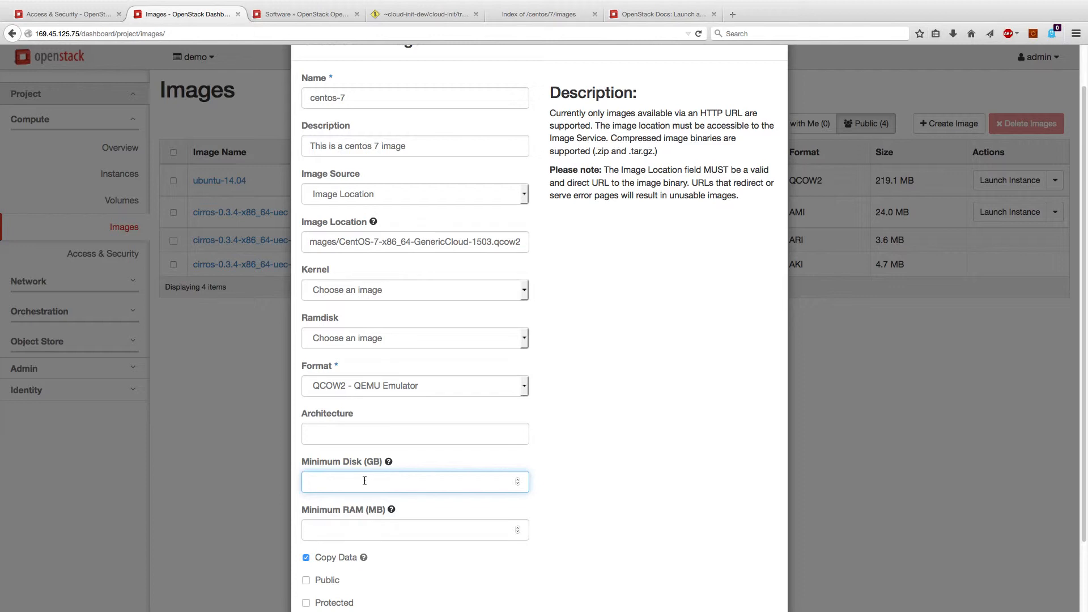
{"action": "scroll", "coordinate": [364, 480], "scroll_direction": "down", "scroll_amount": 1}
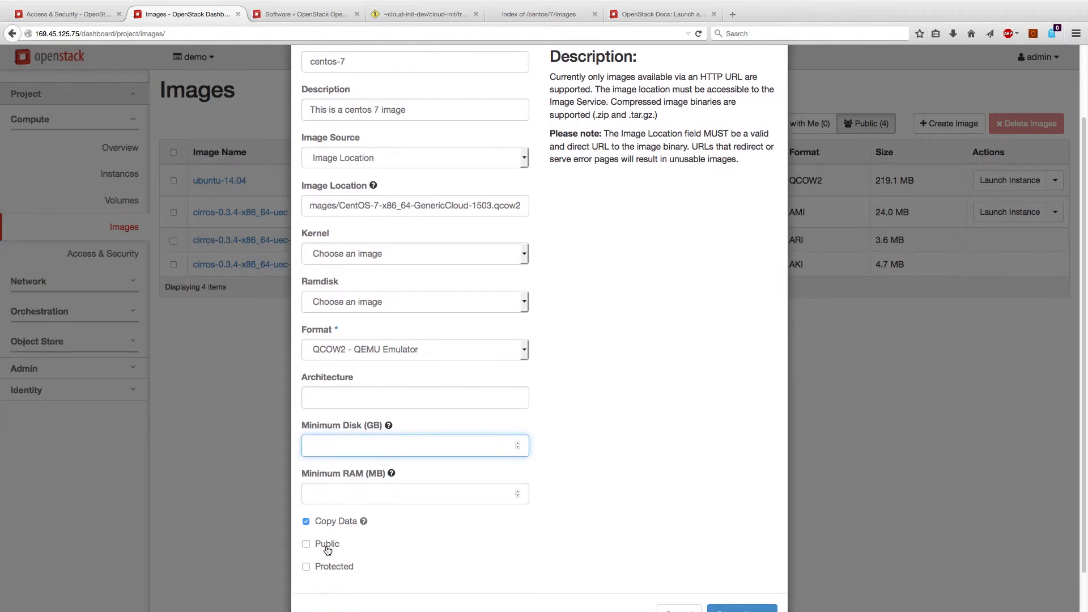
{"action": "left_click", "coordinate": [307, 544]}
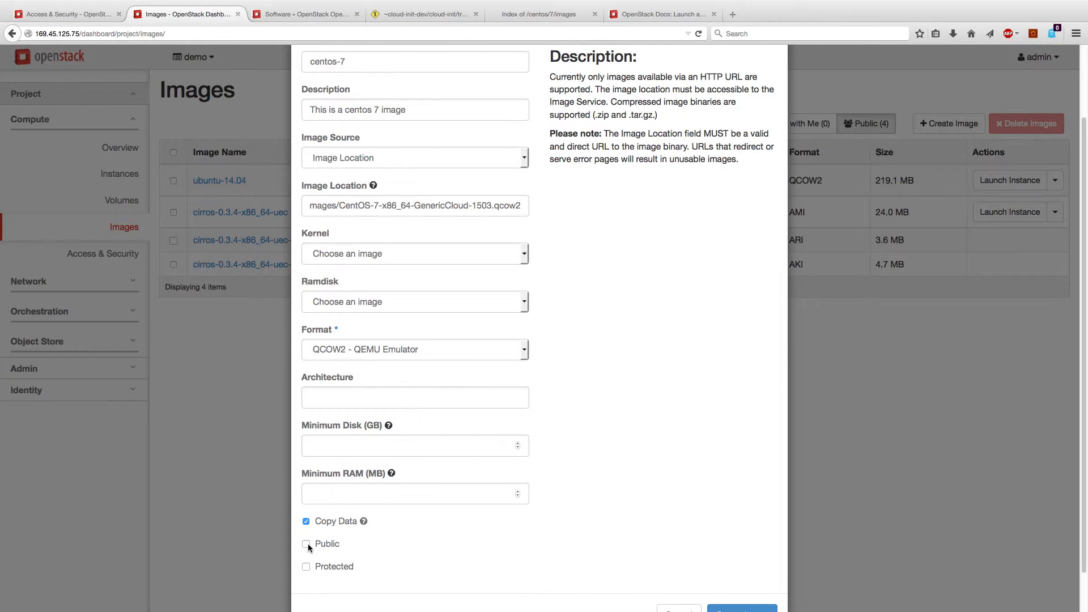
{"action": "left_click", "coordinate": [306, 544]}
{"action": "scroll", "coordinate": [453, 541], "scroll_direction": "down", "scroll_amount": 2}
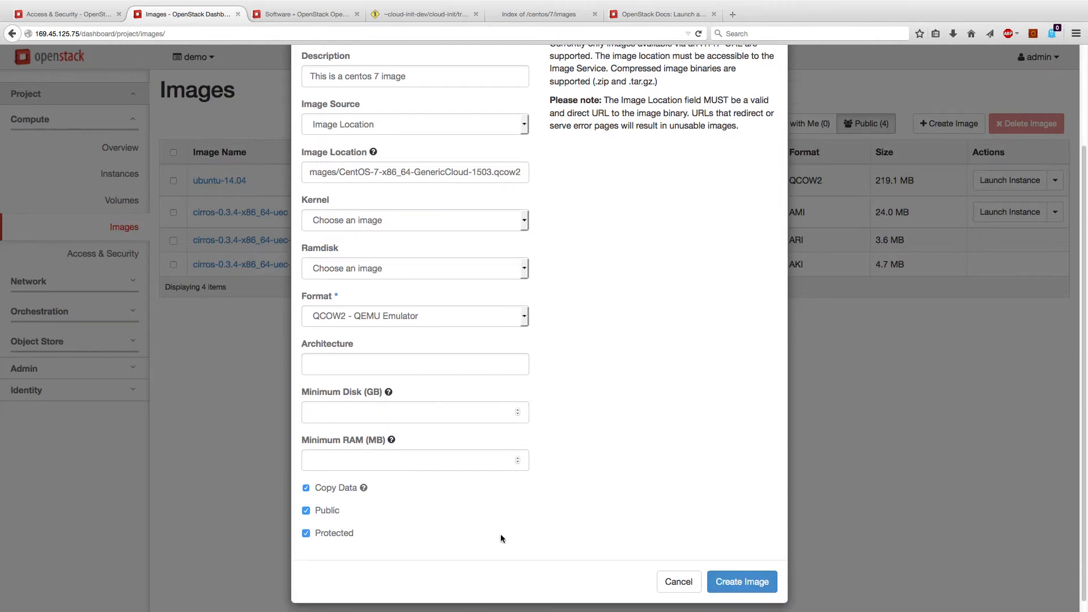
{"action": "left_click", "coordinate": [762, 570]}
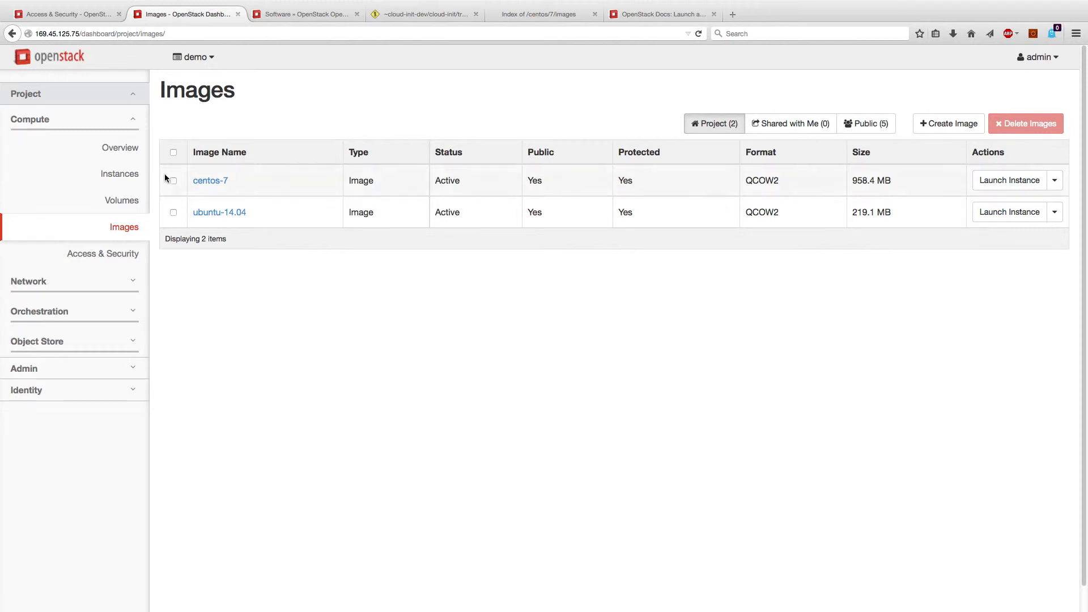
Check that centos-7 appears among the boot images in Launch Instance, then cancel
{"action": "left_click", "coordinate": [111, 175]}
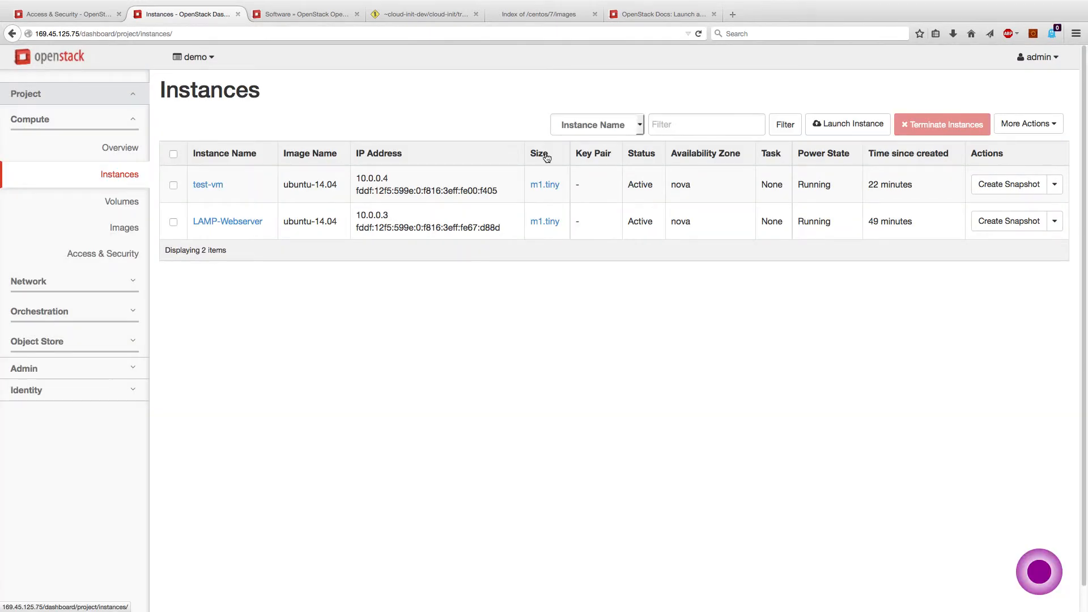
{"action": "left_click", "coordinate": [848, 126]}
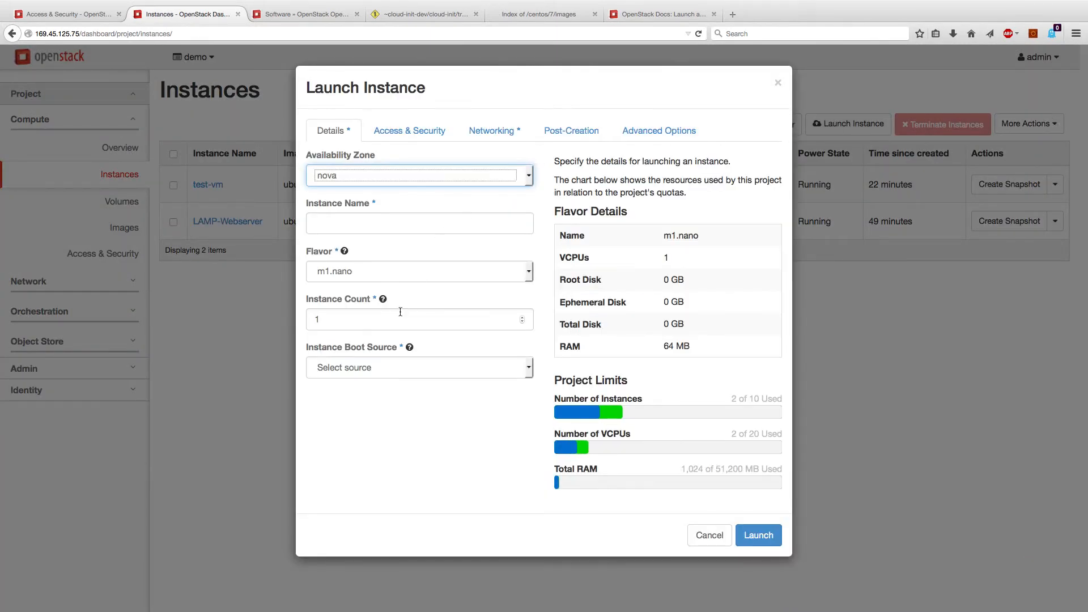
{"action": "left_click", "coordinate": [396, 368]}
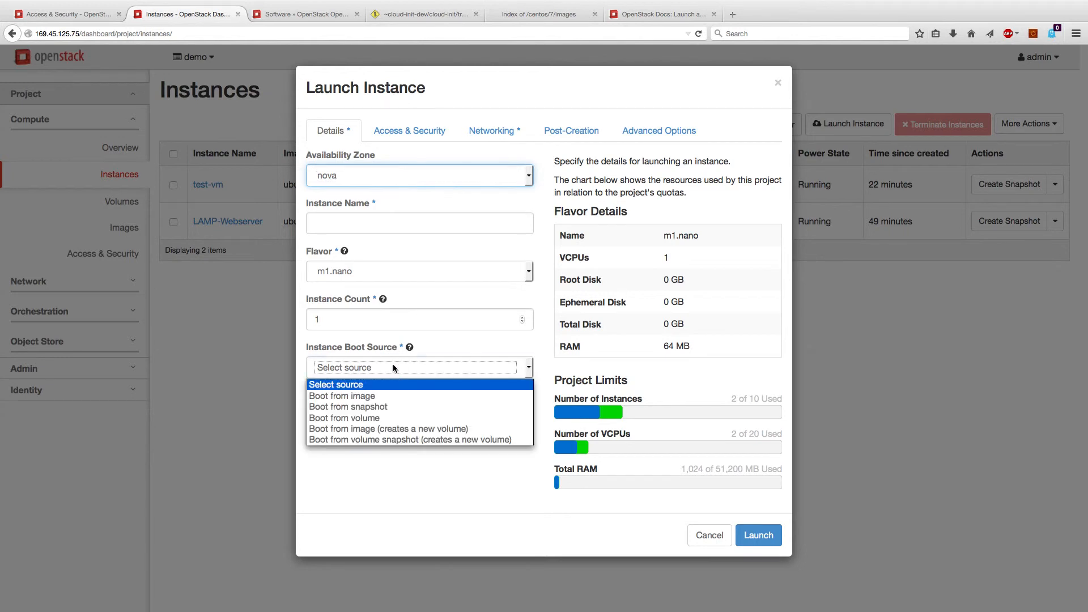
{"action": "left_click", "coordinate": [393, 392]}
{"action": "left_click", "coordinate": [389, 417]}
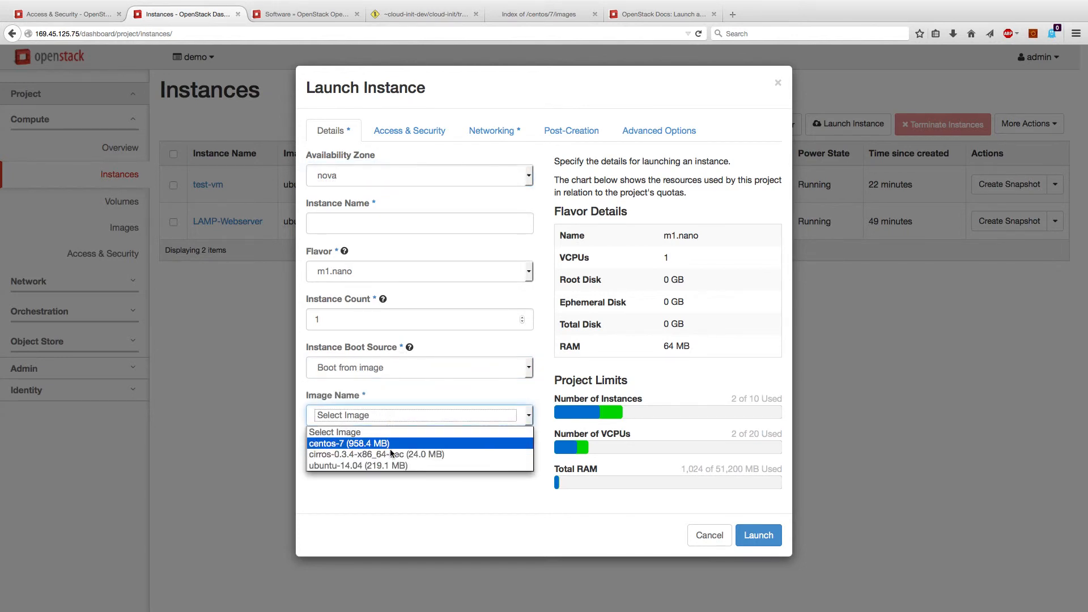
{"action": "left_click", "coordinate": [438, 505]}
{"action": "left_click", "coordinate": [705, 536]}
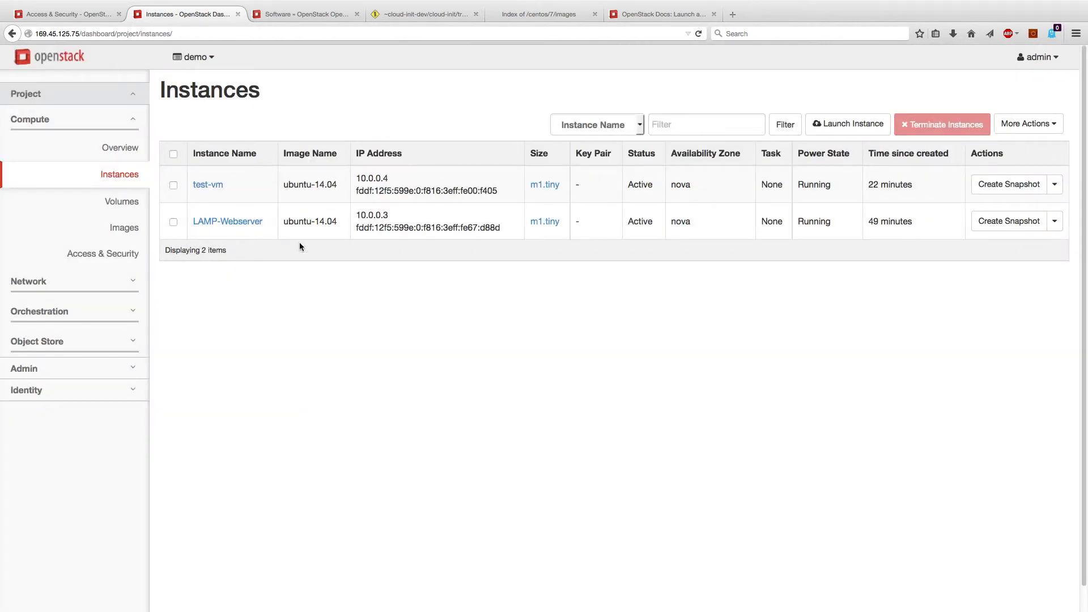
Snapshot the LAMP-Webserver instance as LAMP-Backup, then return to the Instances list
{"action": "left_click", "coordinate": [173, 222]}
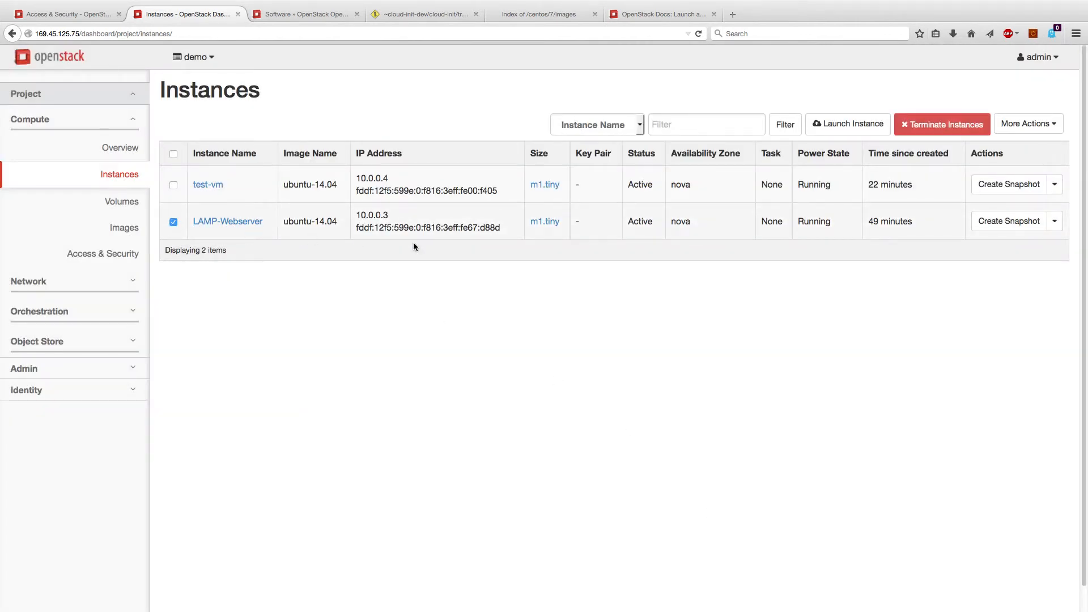
{"action": "left_click", "coordinate": [1054, 222]}
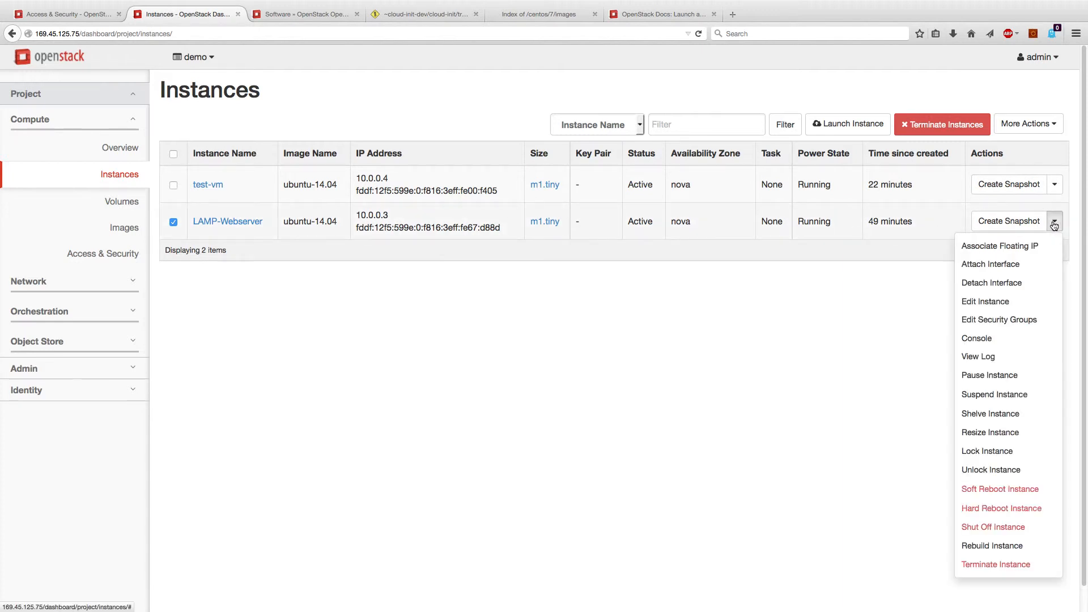
{"action": "left_click", "coordinate": [1013, 220]}
{"action": "type", "text": "LAMP-Backup"}
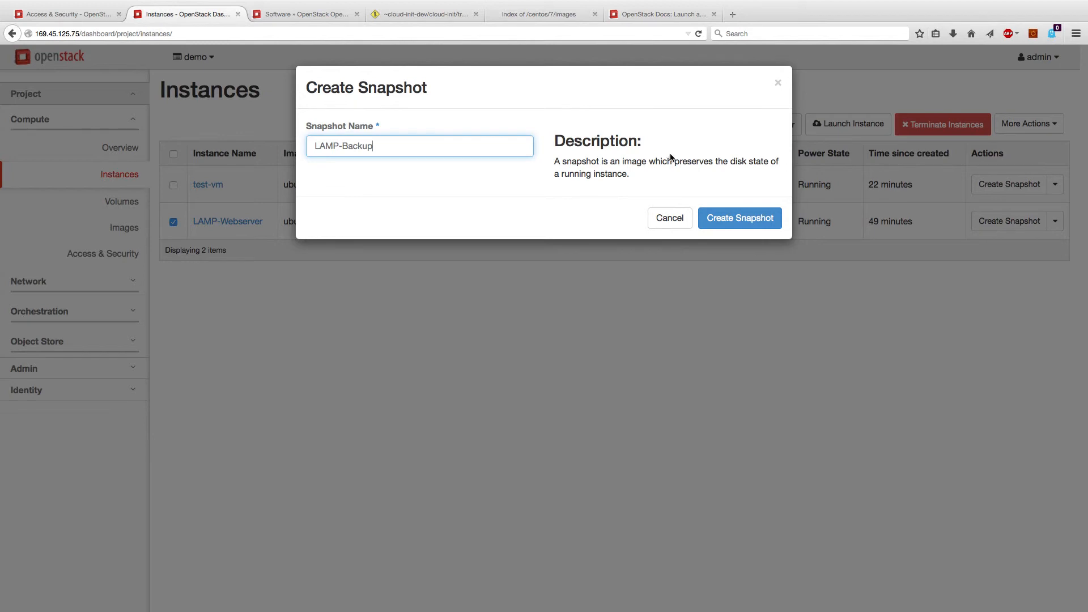
{"action": "left_click", "coordinate": [718, 214]}
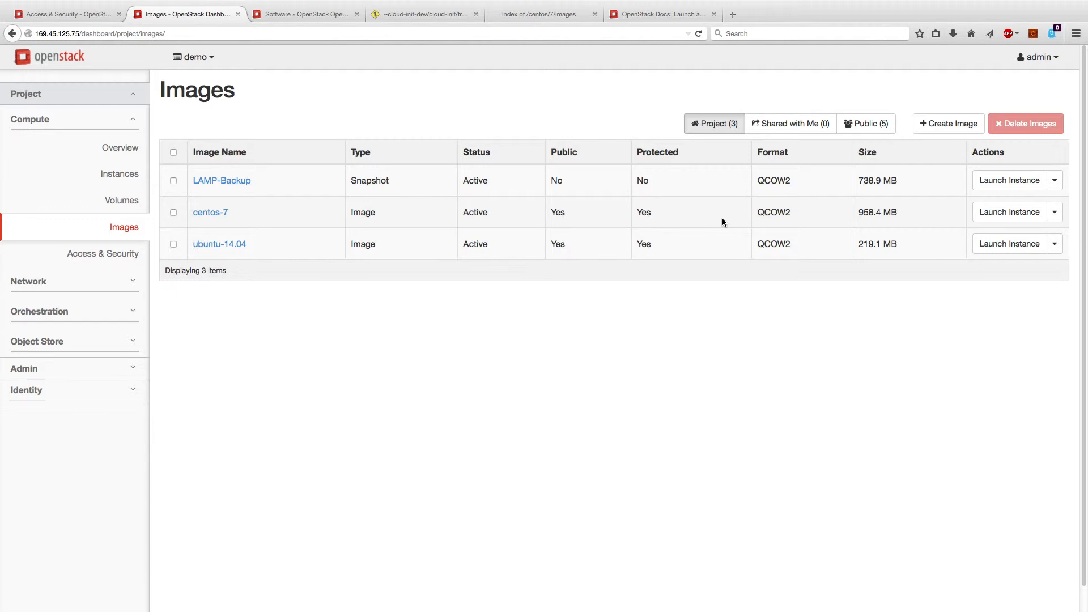
{"action": "left_click", "coordinate": [1009, 180]}
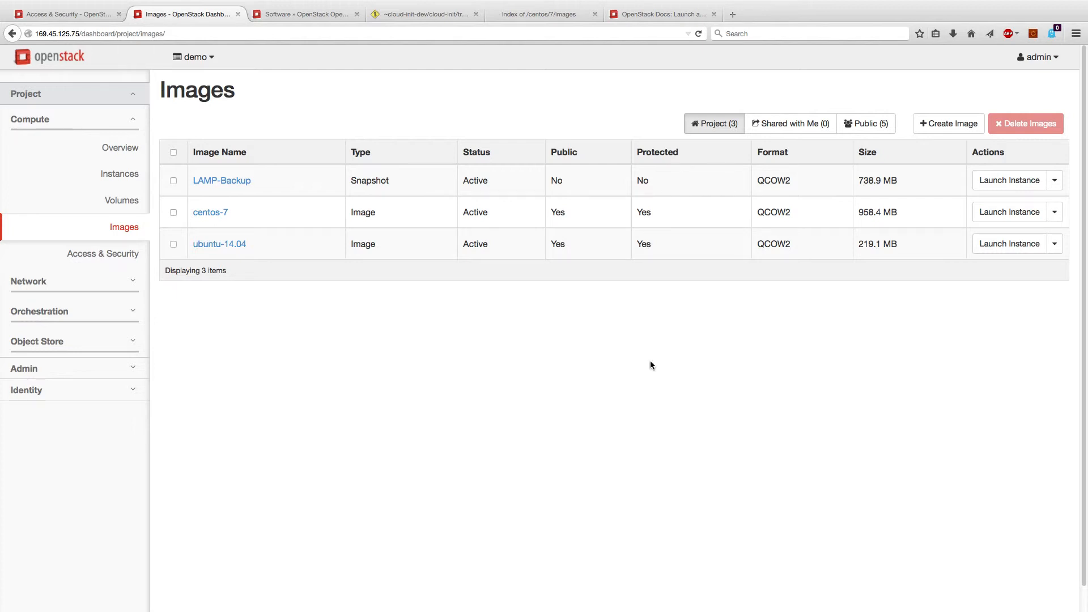
{"action": "left_click", "coordinate": [124, 176]}
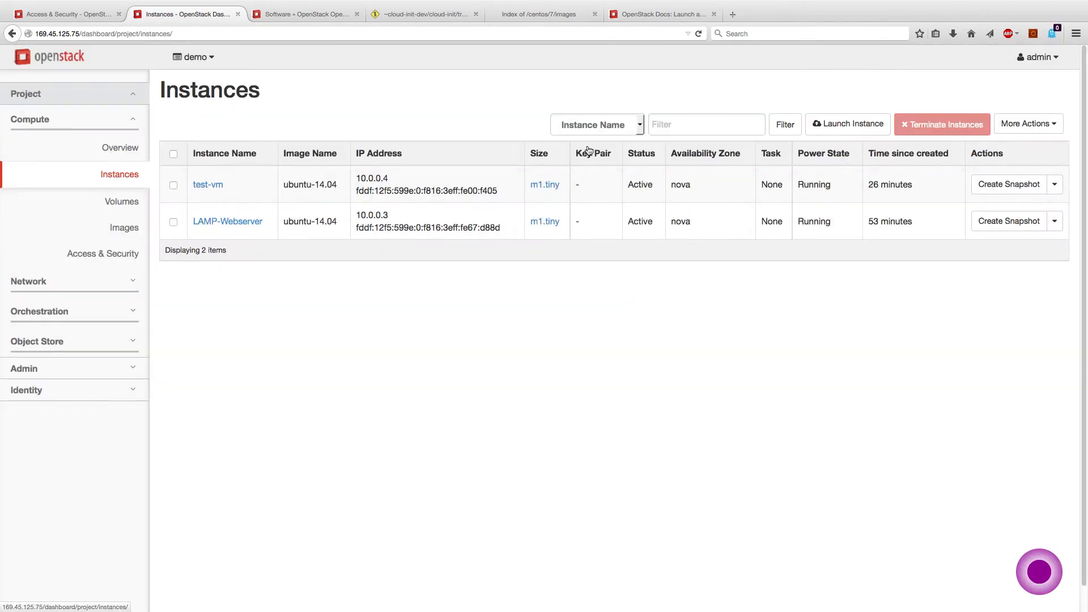
{"action": "left_click", "coordinate": [831, 129]}
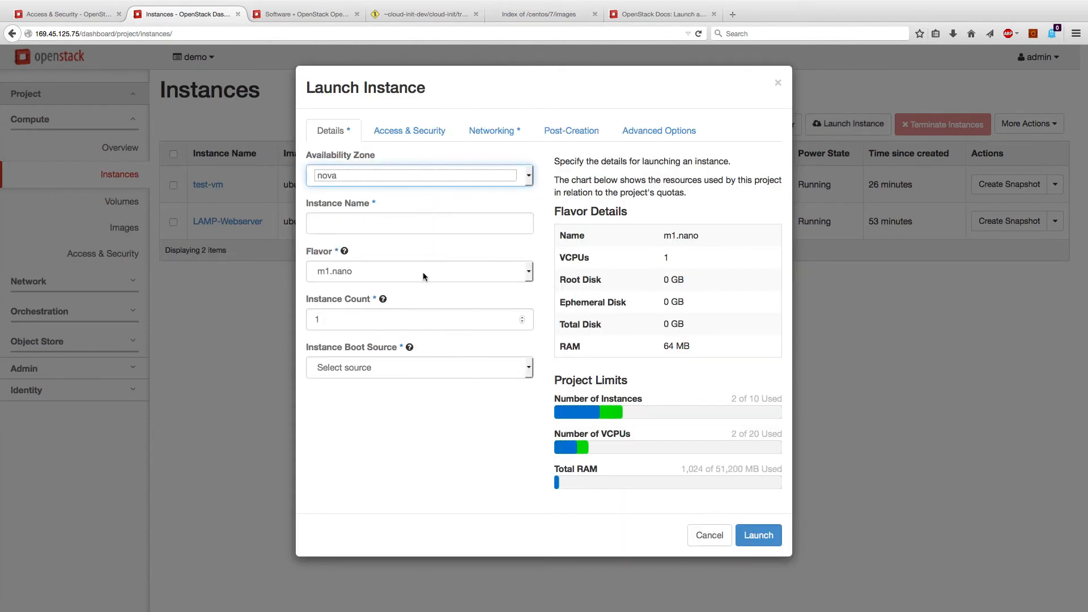
{"action": "left_click", "coordinate": [423, 276]}
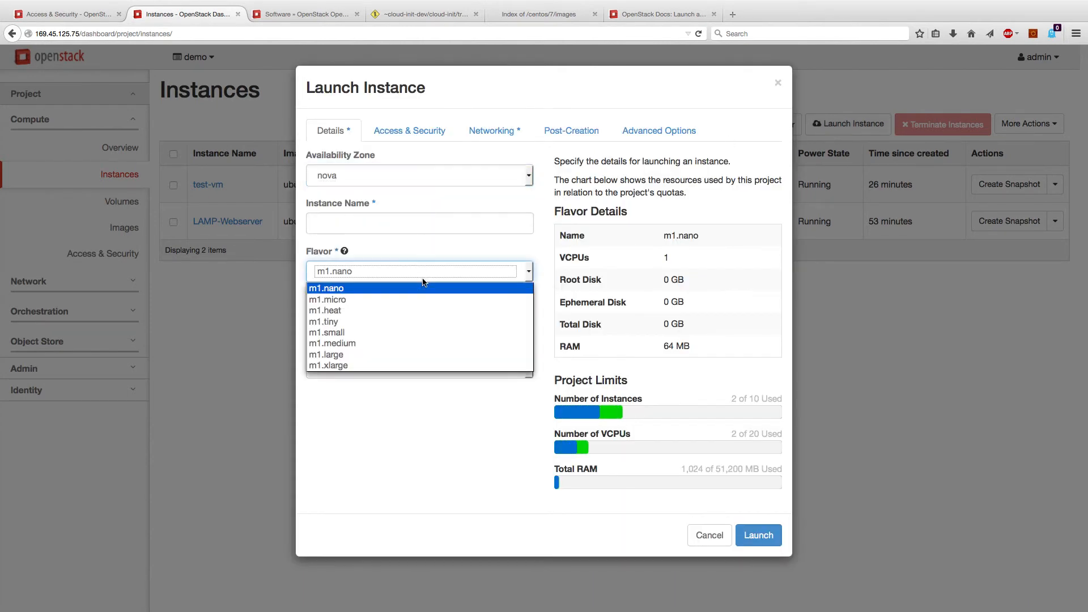
{"action": "left_click", "coordinate": [427, 322]}
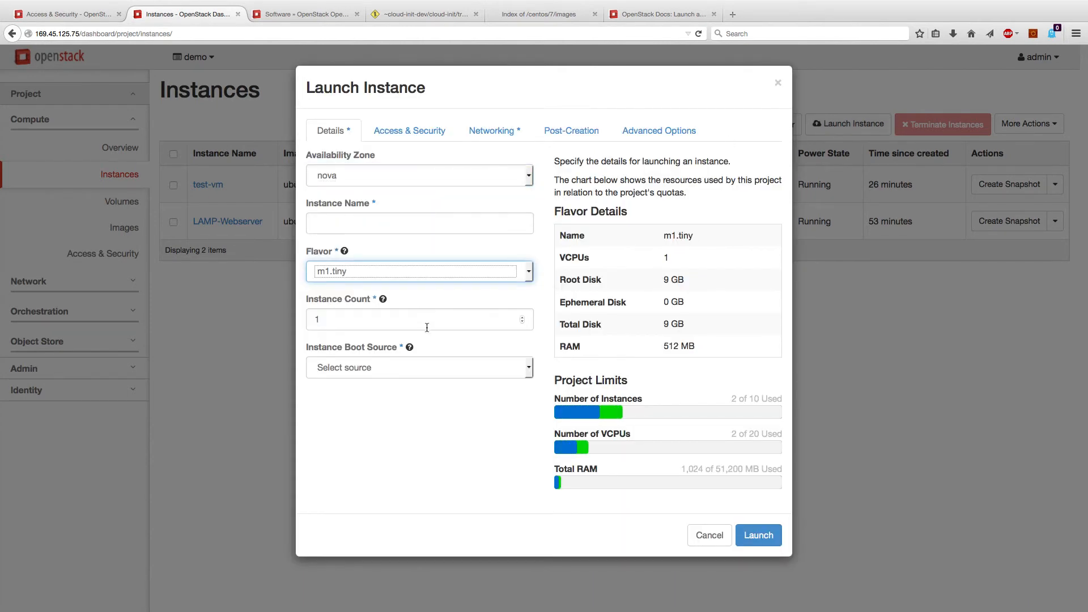
{"action": "left_click", "coordinate": [424, 372]}
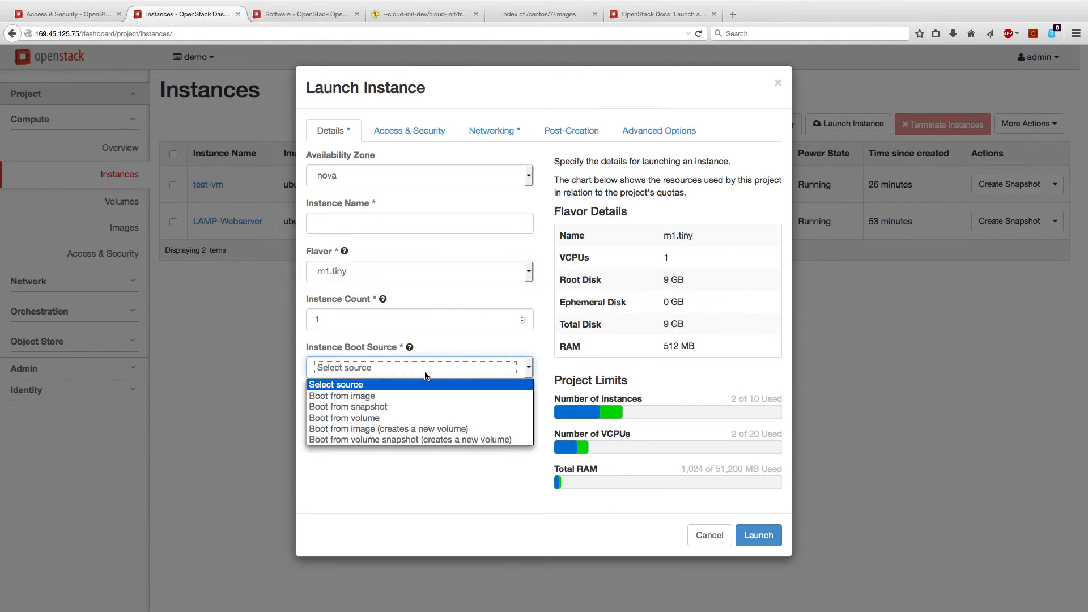
{"action": "left_click", "coordinate": [421, 419]}
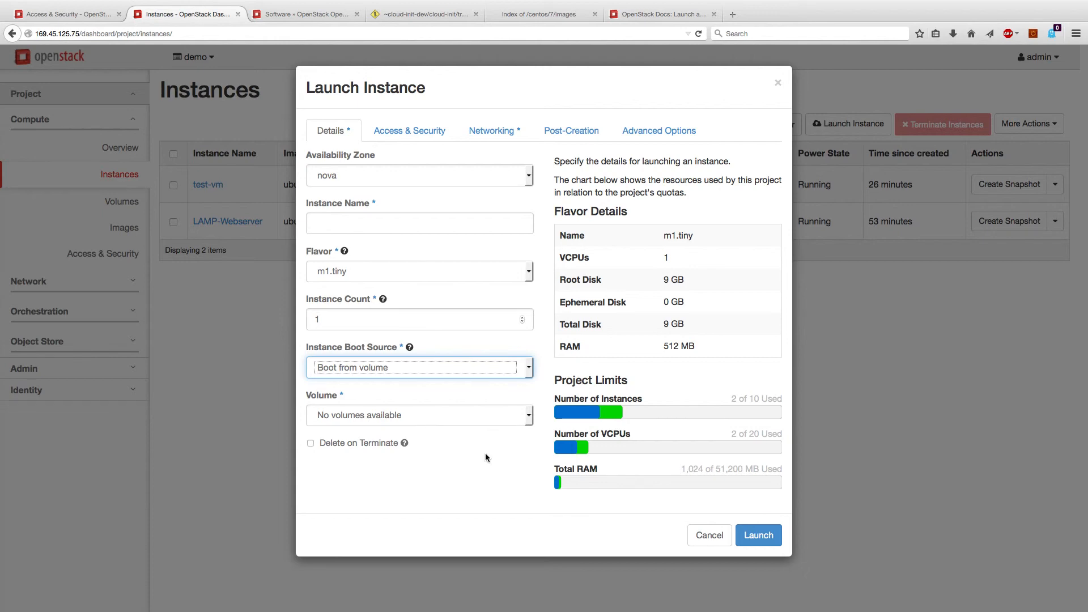
{"action": "left_click", "coordinate": [710, 534]}
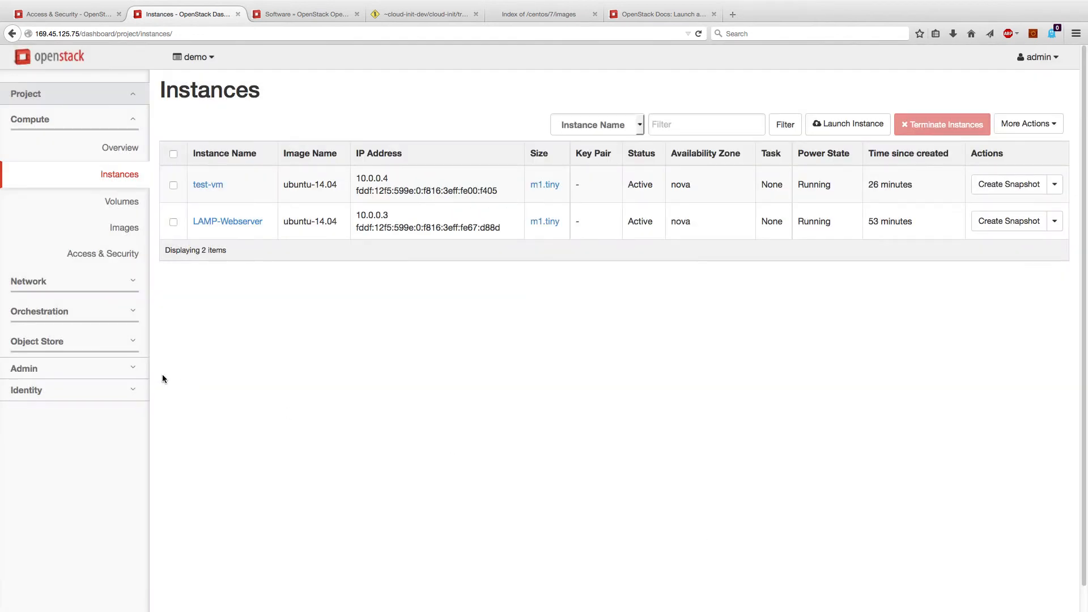
Open the empty Object Store Containers page, then switch to the OpenStack User Stories tab
{"action": "left_click", "coordinate": [73, 340]}
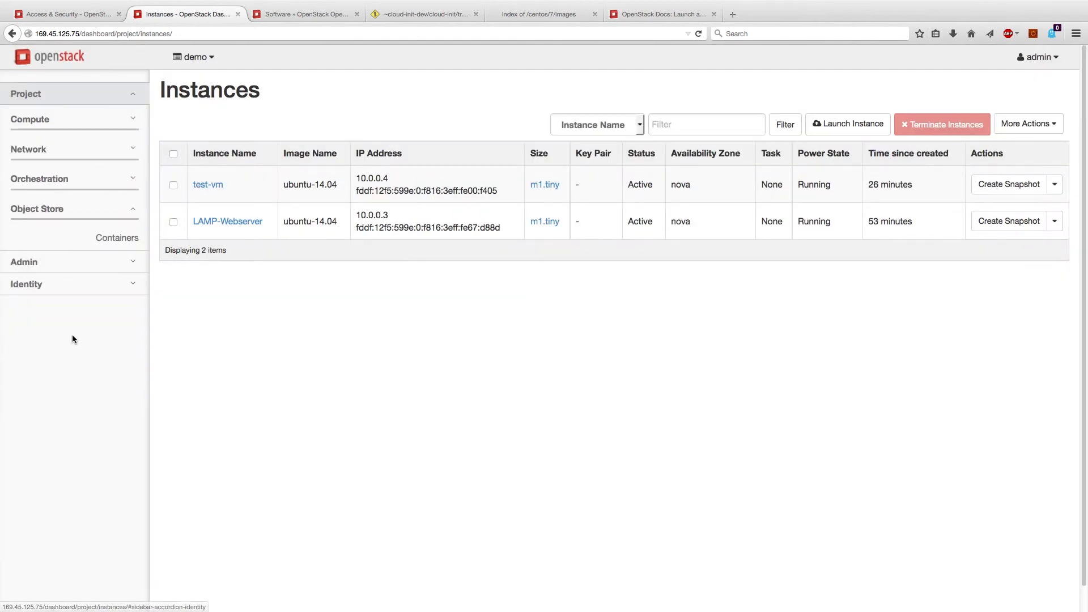
{"action": "left_click", "coordinate": [104, 240]}
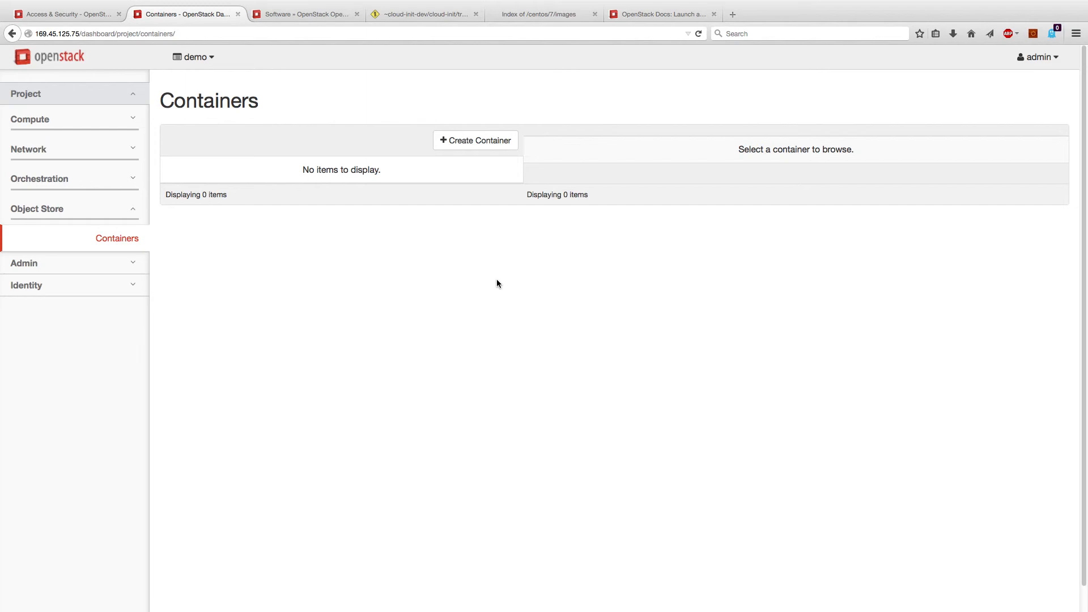
{"action": "key", "text": "ctrl+Tab"}
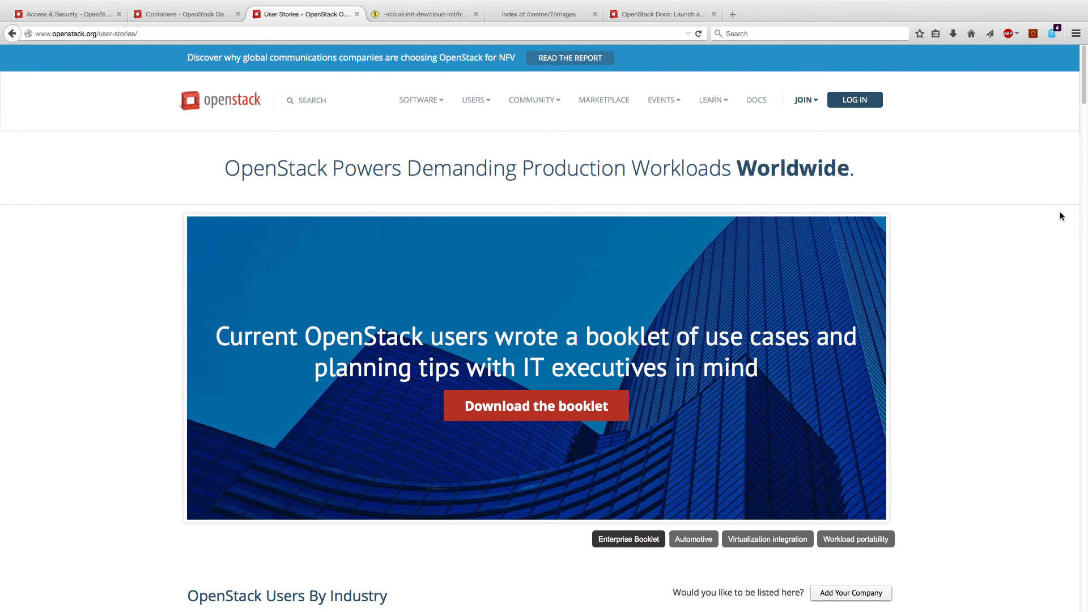
Scroll through the OpenStack Users By Industry tables on the User Stories page
{"action": "scroll", "coordinate": [1040, 224], "scroll_direction": "down", "scroll_amount": 5}
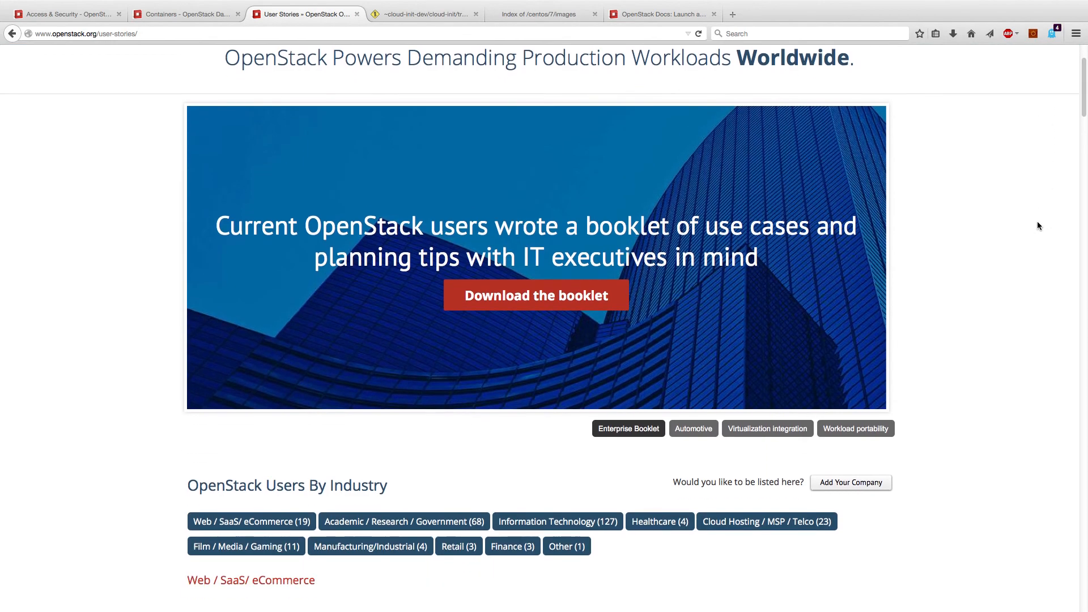
{"action": "scroll", "coordinate": [1038, 226], "scroll_direction": "down", "scroll_amount": 3}
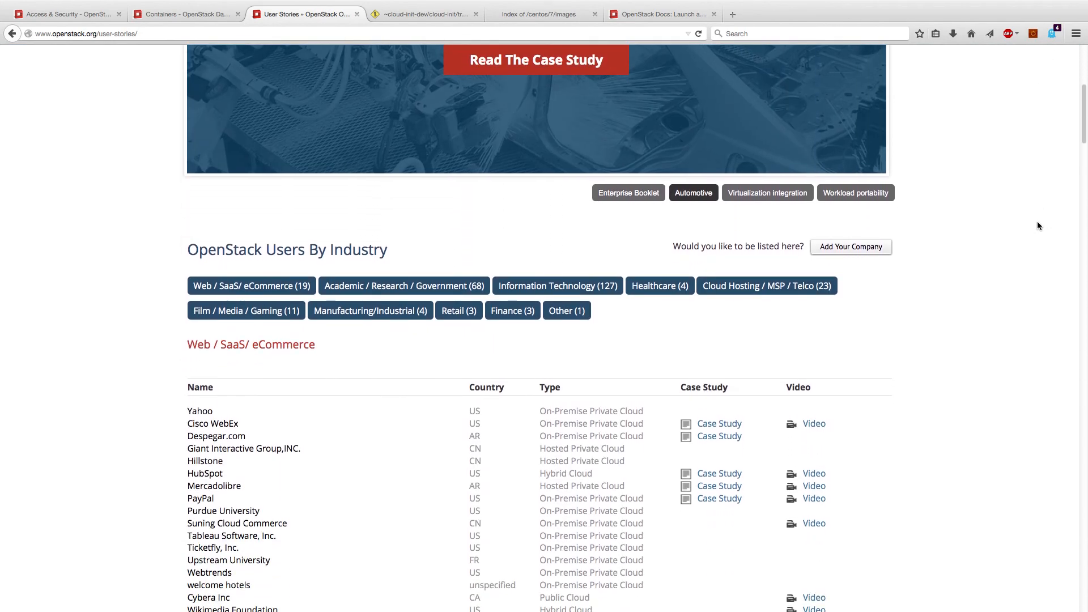
{"action": "scroll", "coordinate": [1037, 226], "scroll_direction": "down", "scroll_amount": 5}
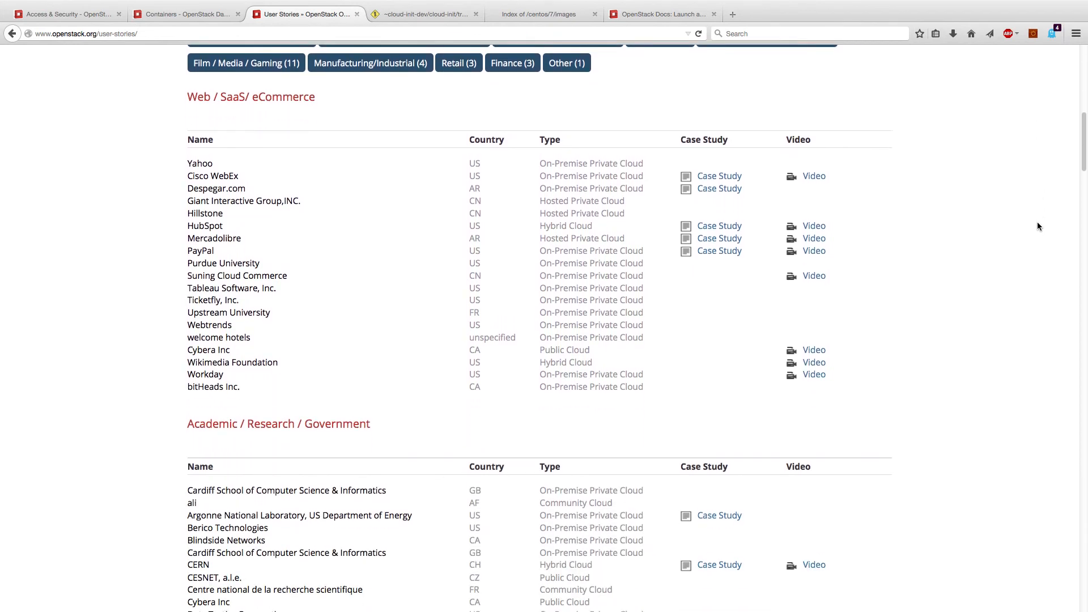
{"action": "scroll", "coordinate": [1038, 226], "scroll_direction": "down", "scroll_amount": 3}
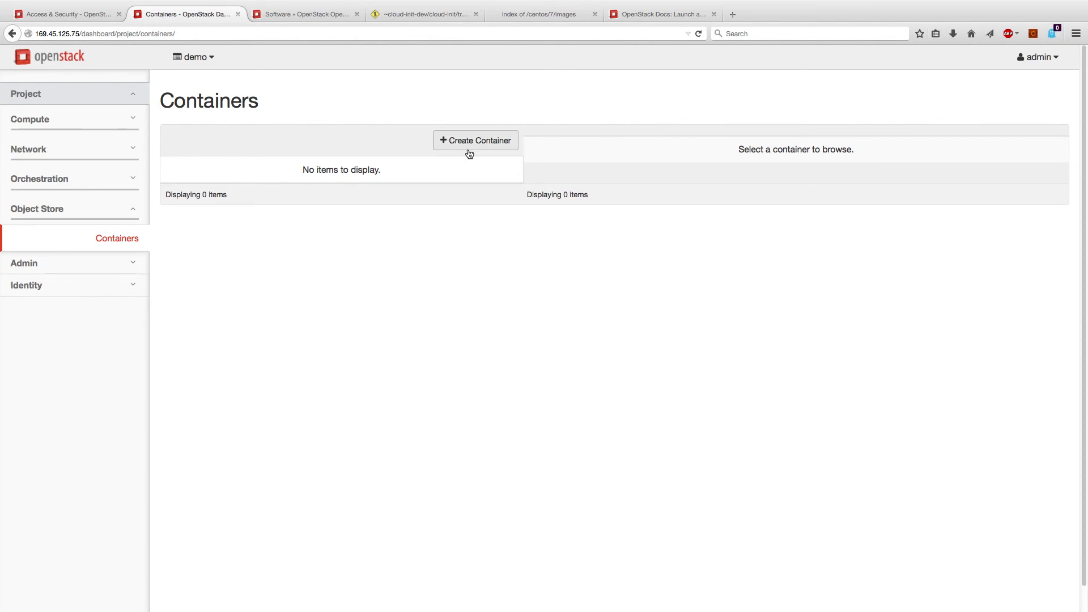
Create a container named mybucket with Public access
{"action": "left_click", "coordinate": [473, 145]}
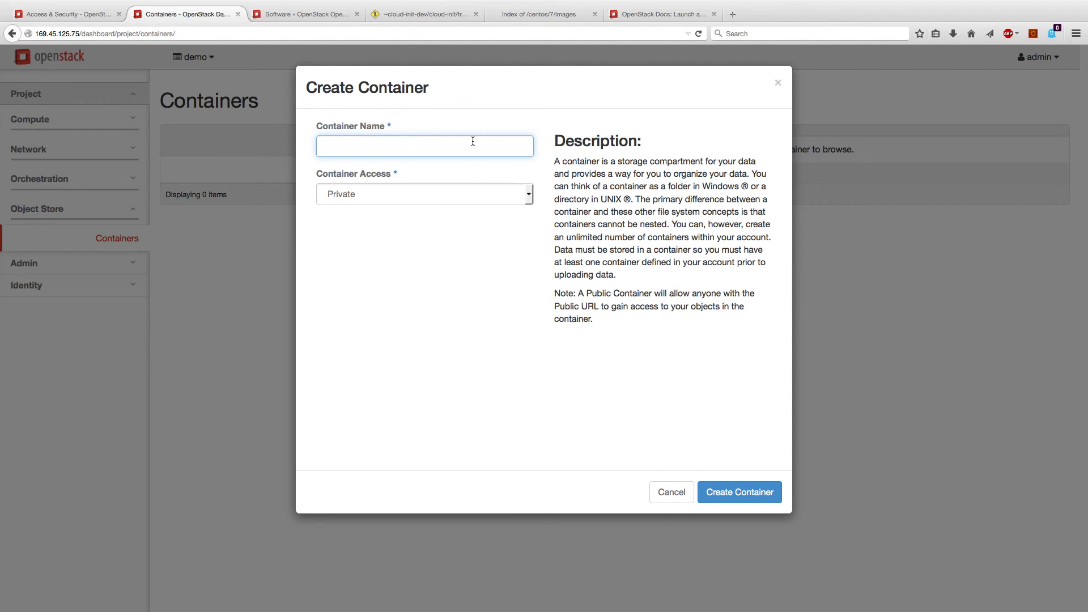
{"action": "type", "text": "mybucket"}
{"action": "left_click", "coordinate": [517, 202]}
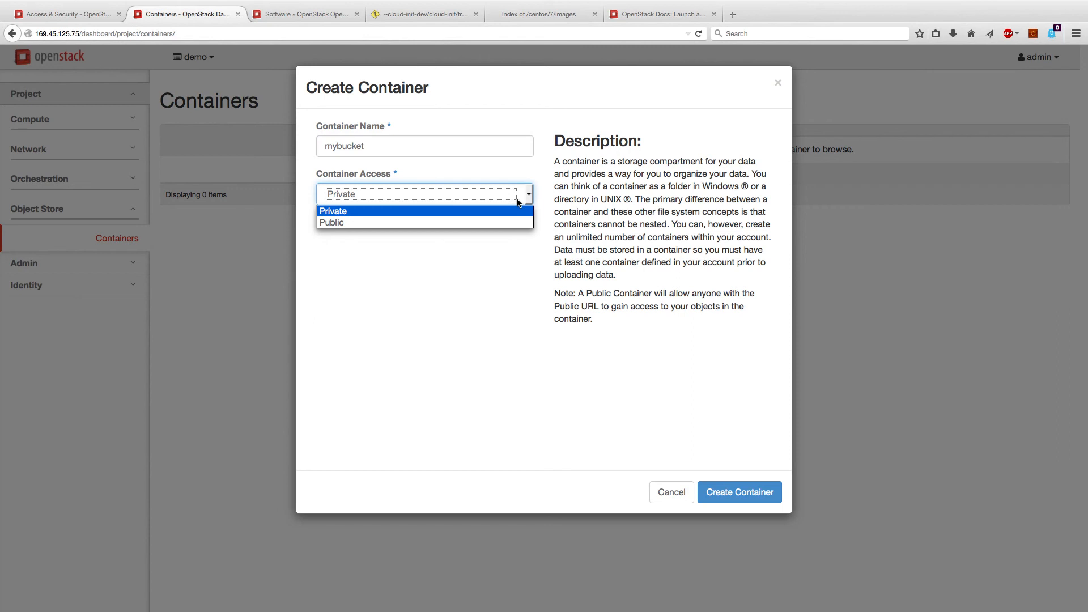
{"action": "left_click", "coordinate": [517, 203]}
{"action": "left_click", "coordinate": [517, 202]}
{"action": "left_click", "coordinate": [512, 219]}
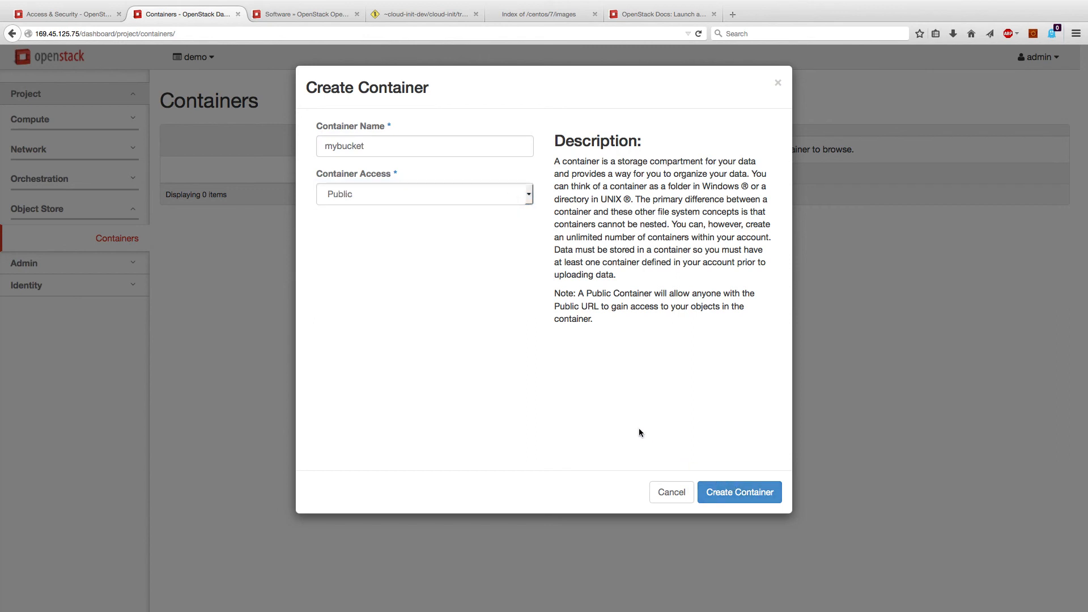
{"action": "left_click", "coordinate": [741, 493]}
View mybucket's details, select its public URL, and close the details
{"action": "left_click", "coordinate": [473, 181]}
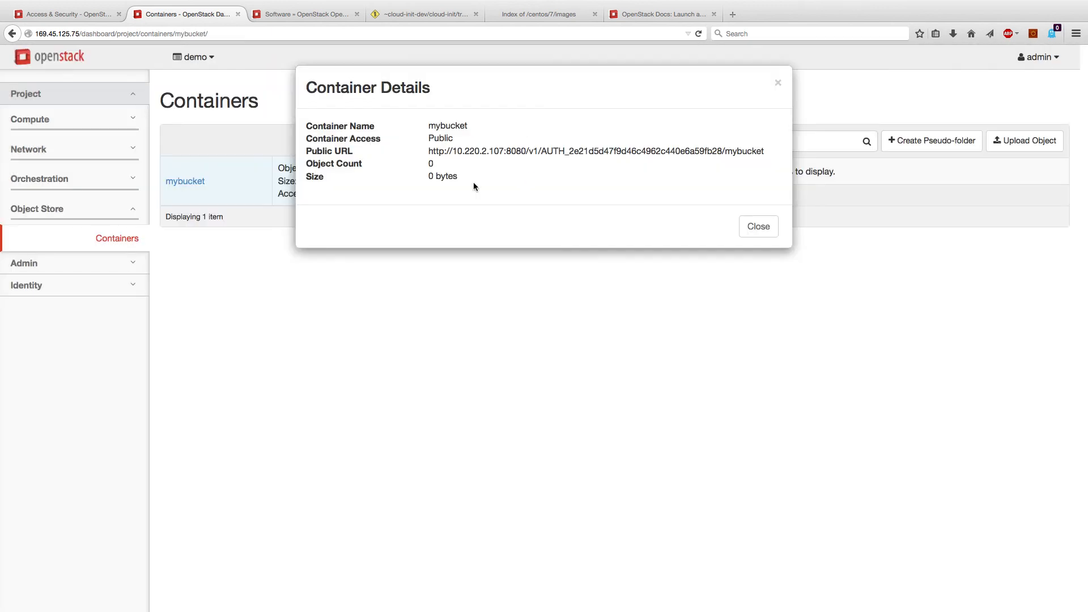
{"action": "left_click_drag", "start_coordinate": [428, 151], "coordinate": [775, 158]}
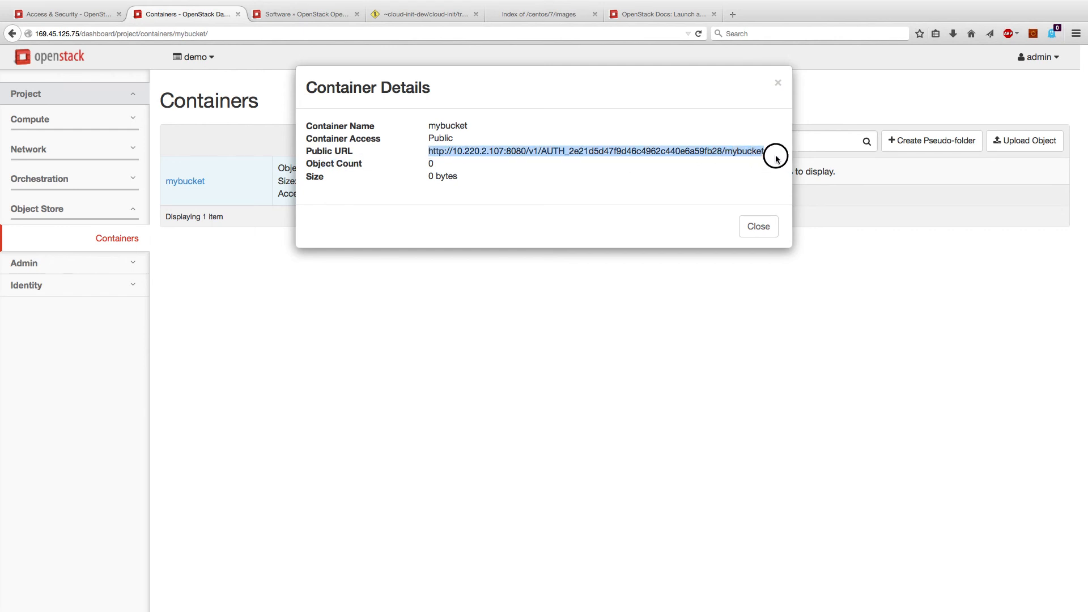
{"action": "left_click", "coordinate": [753, 226]}
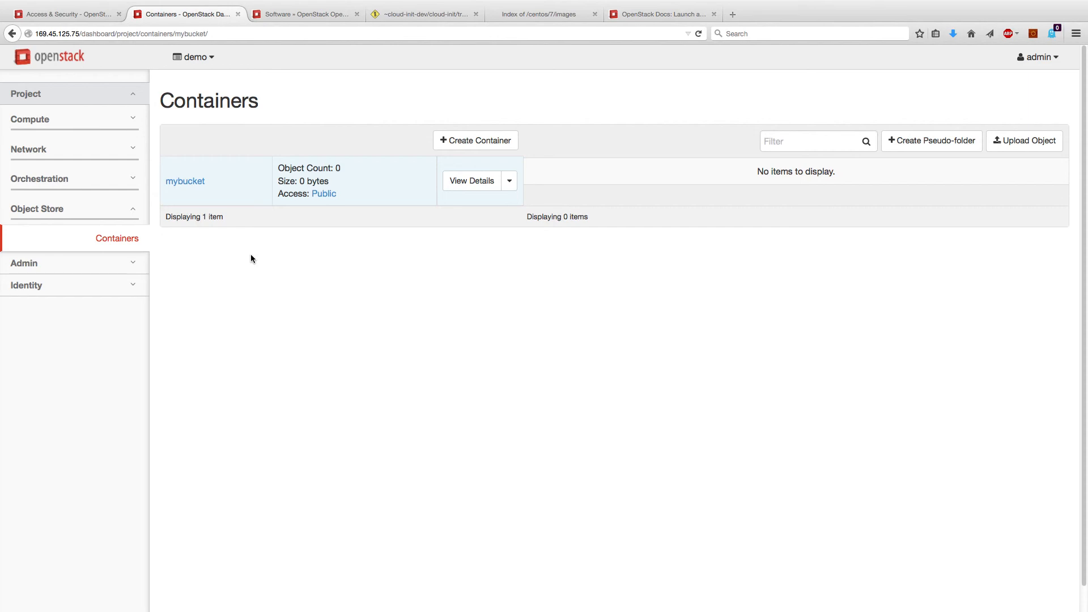
Upload artwork.jpg from the Desktop into mybucket, then open its Download actions menu
{"action": "left_click", "coordinate": [1000, 140]}
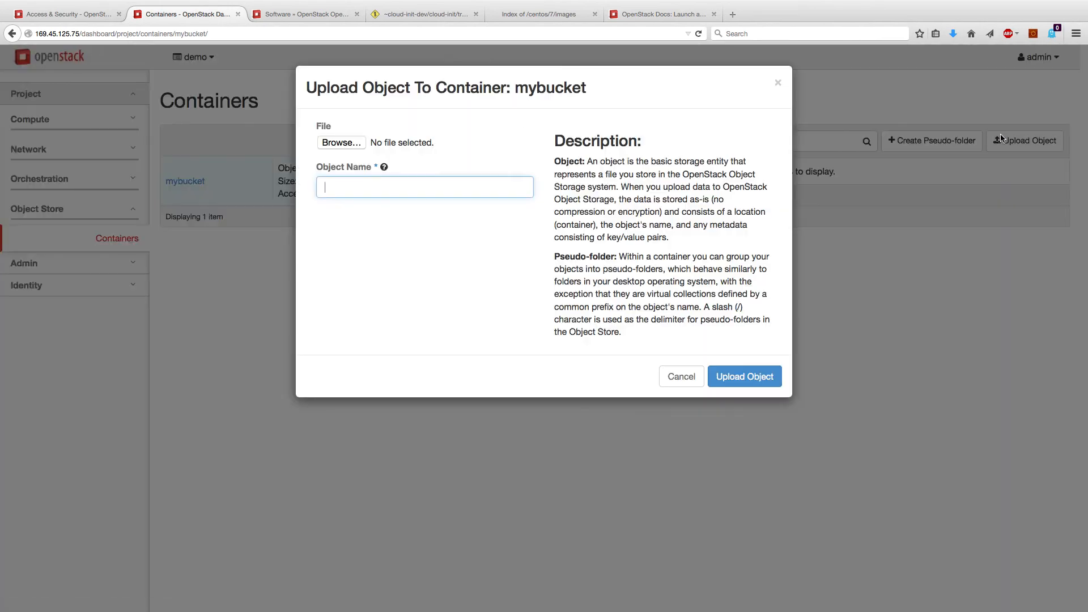
{"action": "left_click", "coordinate": [342, 143]}
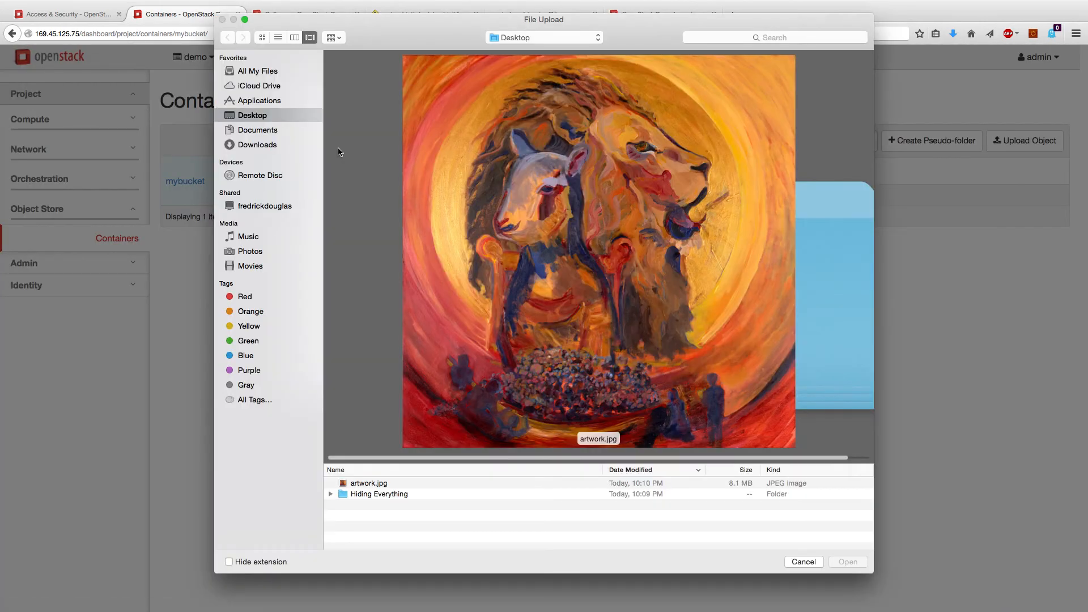
{"action": "left_click", "coordinate": [389, 483]}
{"action": "left_click", "coordinate": [849, 563]}
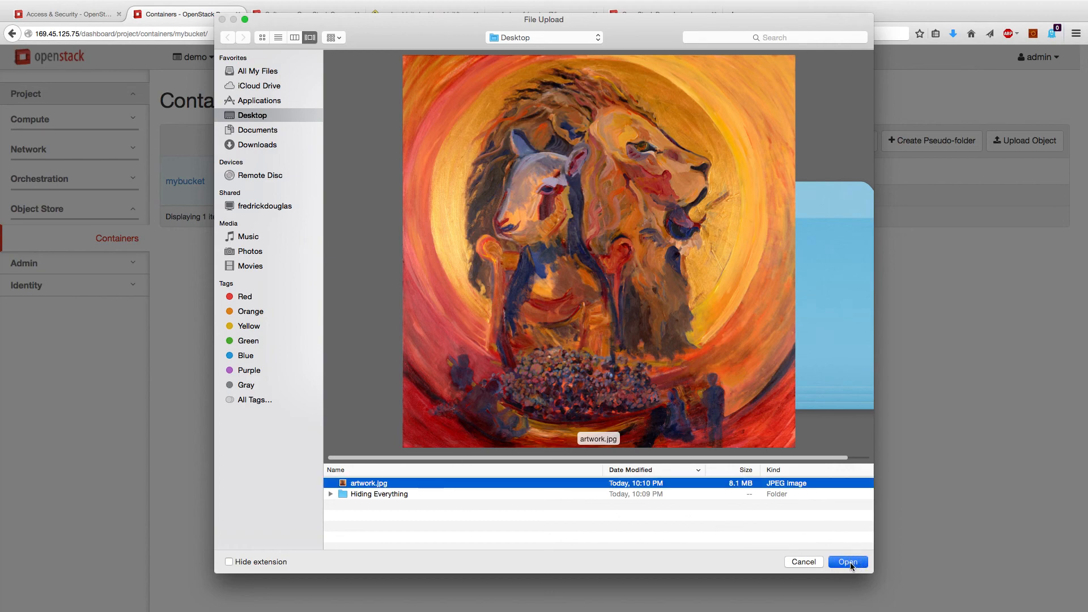
{"action": "left_click", "coordinate": [740, 379]}
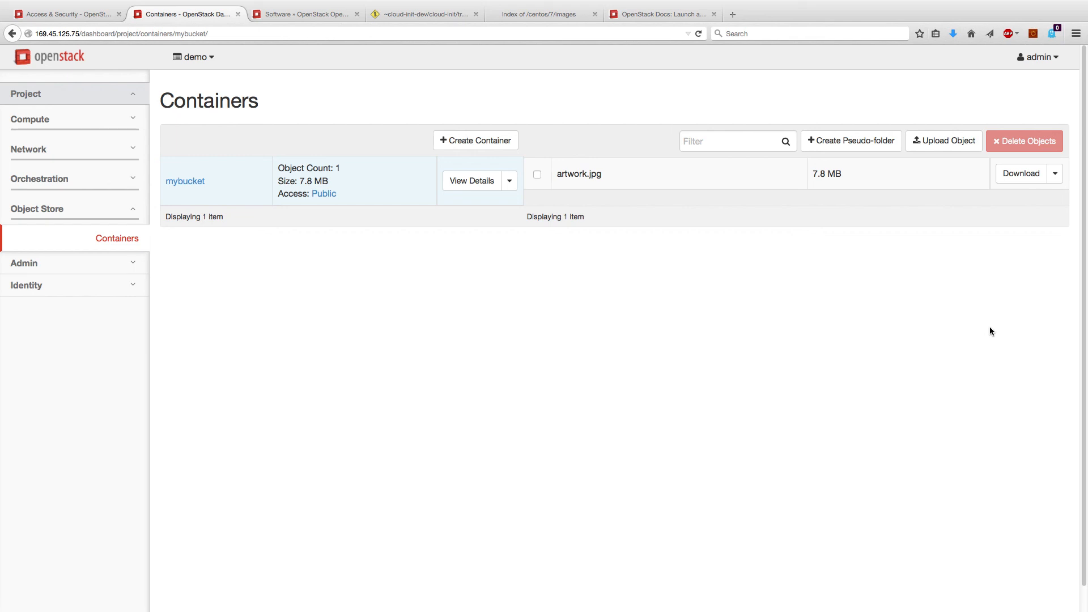
{"action": "left_click", "coordinate": [1057, 177]}
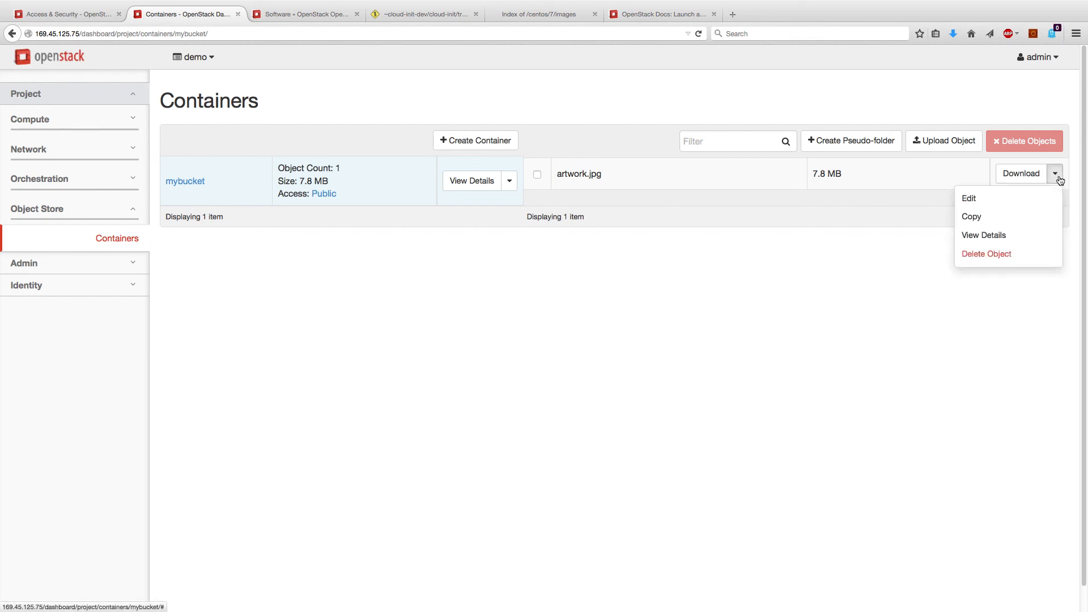